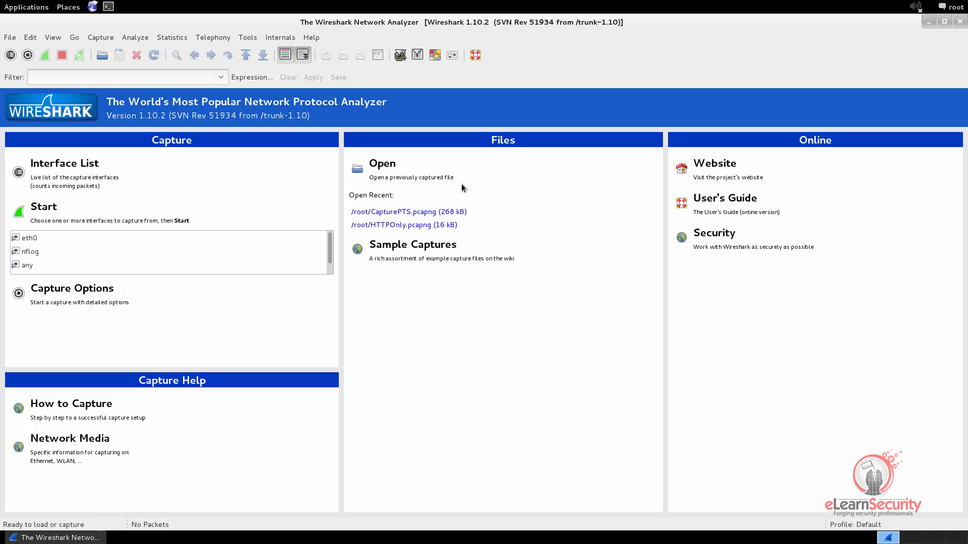
Open /root/CapturePTS.pcapng from the Open Recent list instead of the Open dialog.
click(427, 174)
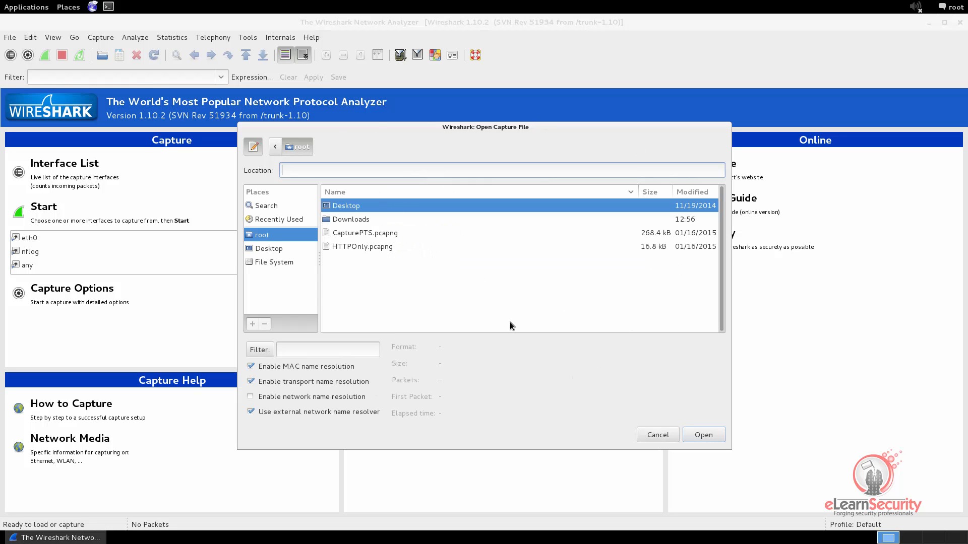
click(645, 438)
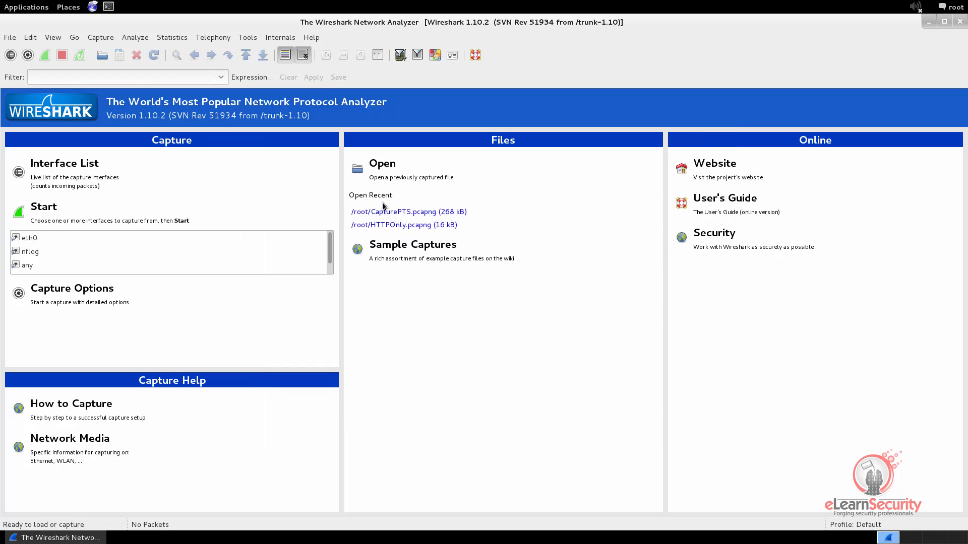
click(414, 211)
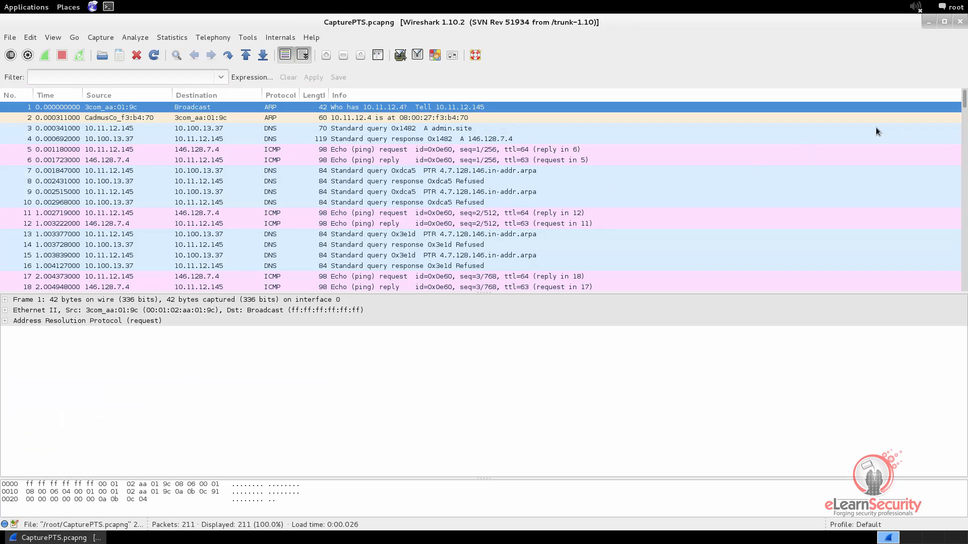
Apply the arp display filter and inspect ARP frames 210 and 1.
drag(965, 104, 938, 86)
click(62, 79)
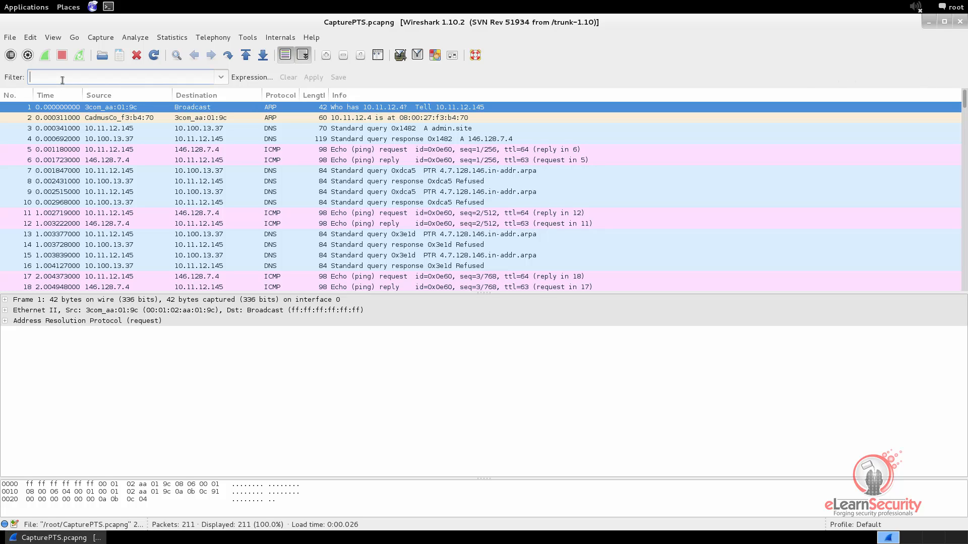
text(arp)
click(308, 79)
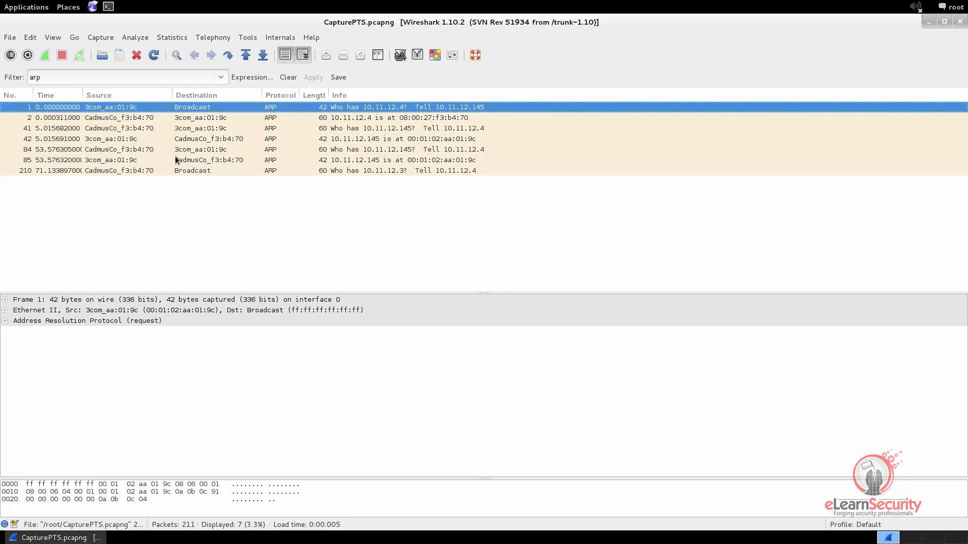
click(197, 172)
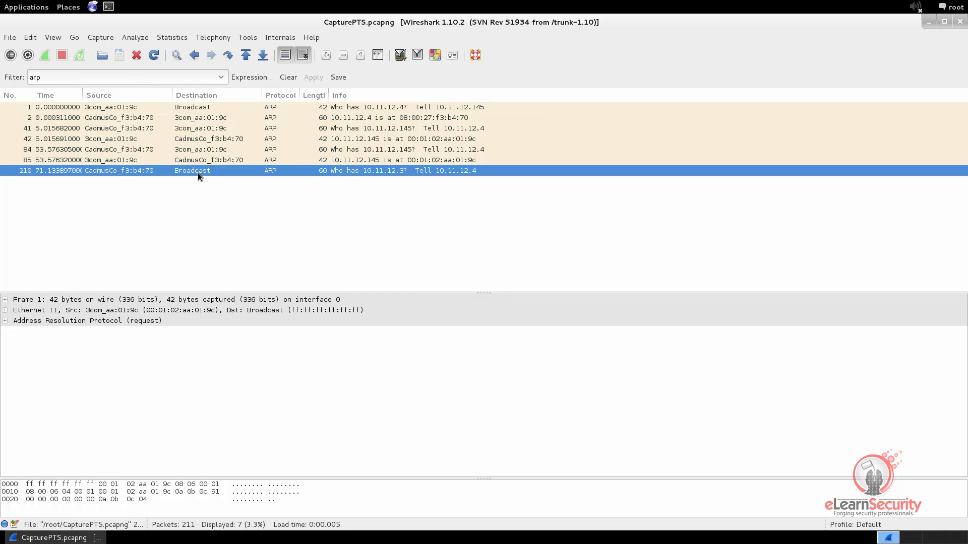
click(194, 108)
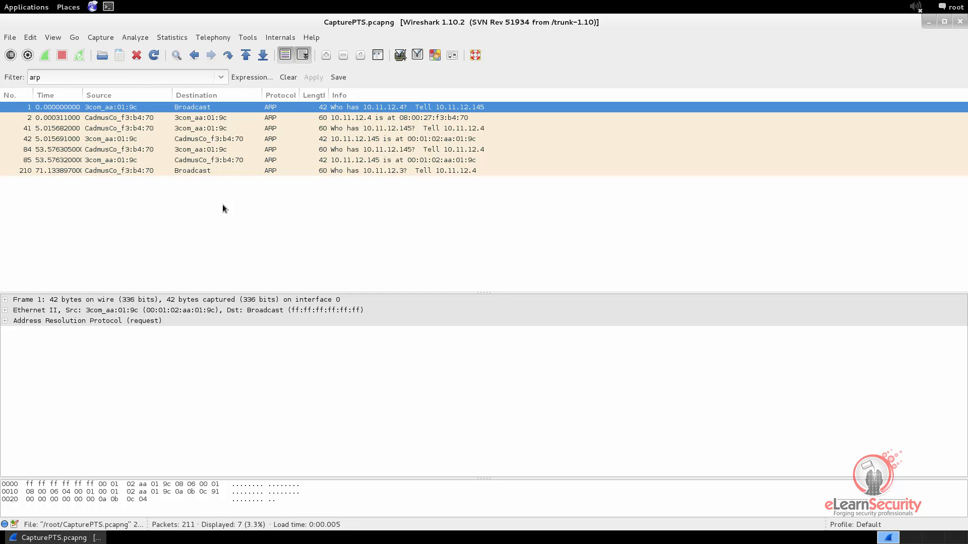
Disable MAC Layer name resolution under View > Name Resolution.
click(53, 38)
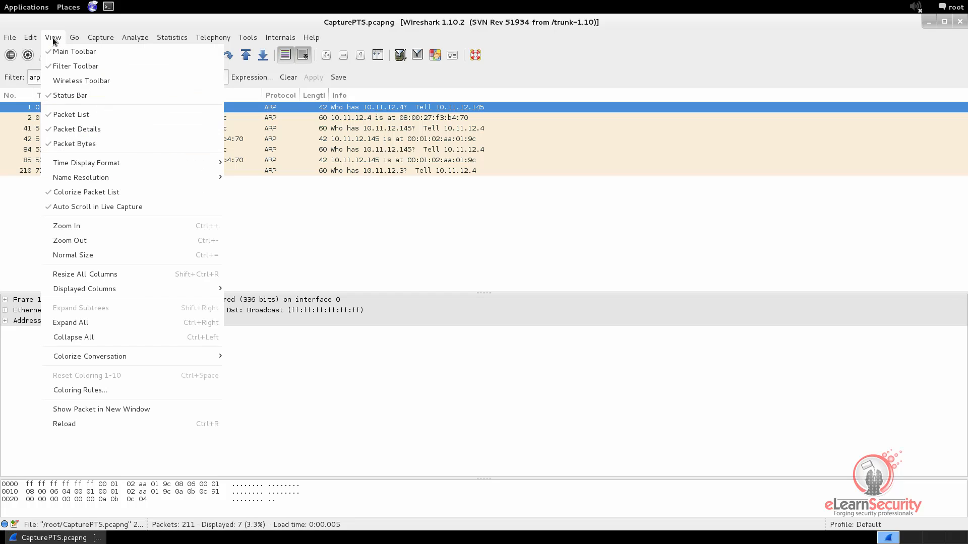
mouse_move(66, 180)
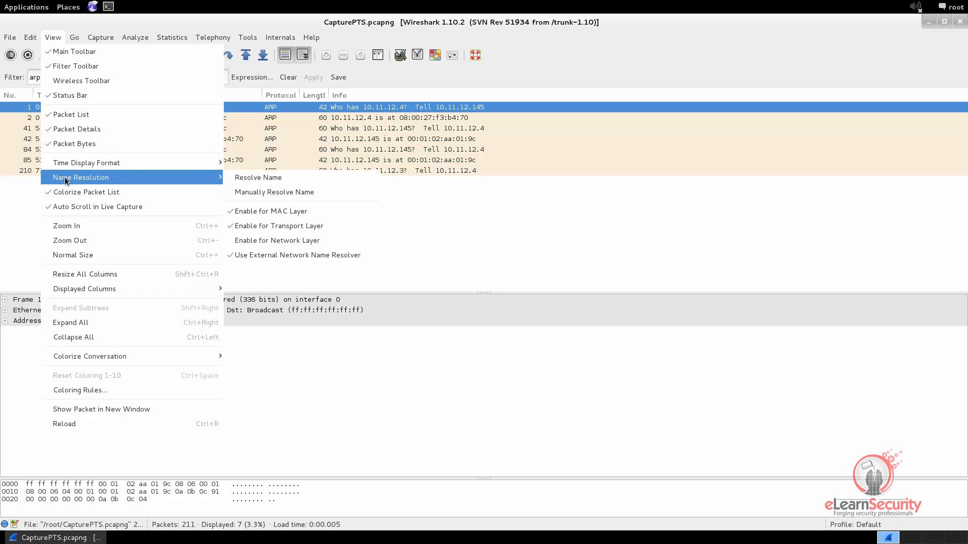
click(271, 213)
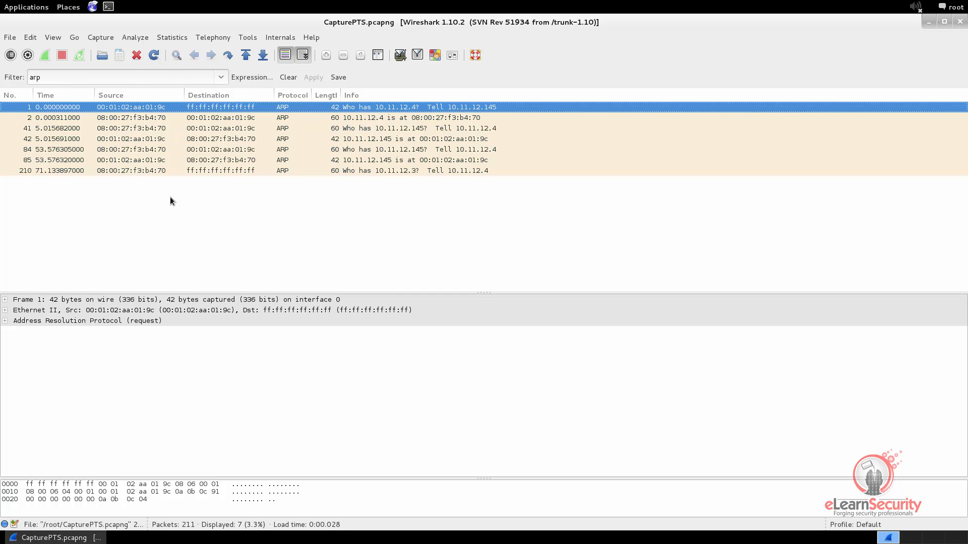
Inspect ARP frames 210, 1 and 2 with their raw MAC addresses.
click(210, 172)
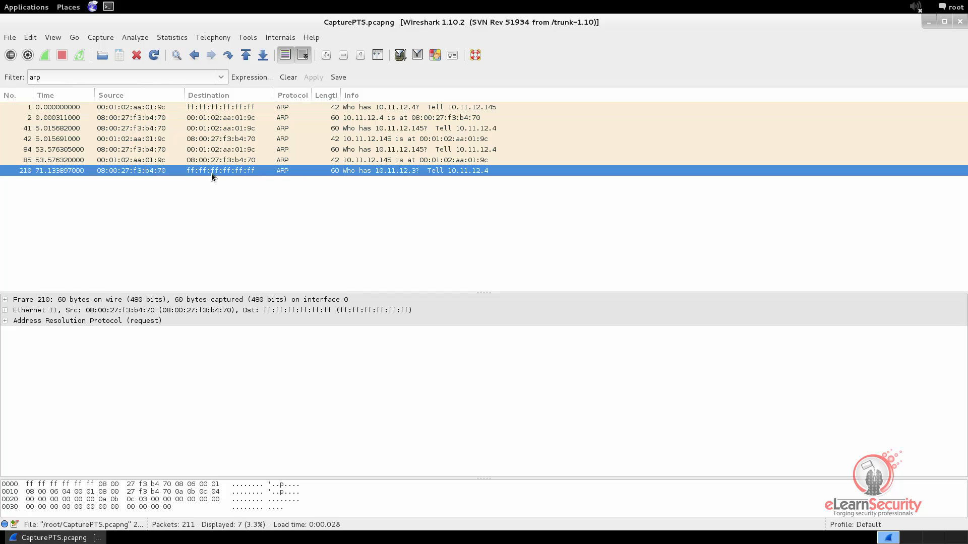
click(204, 107)
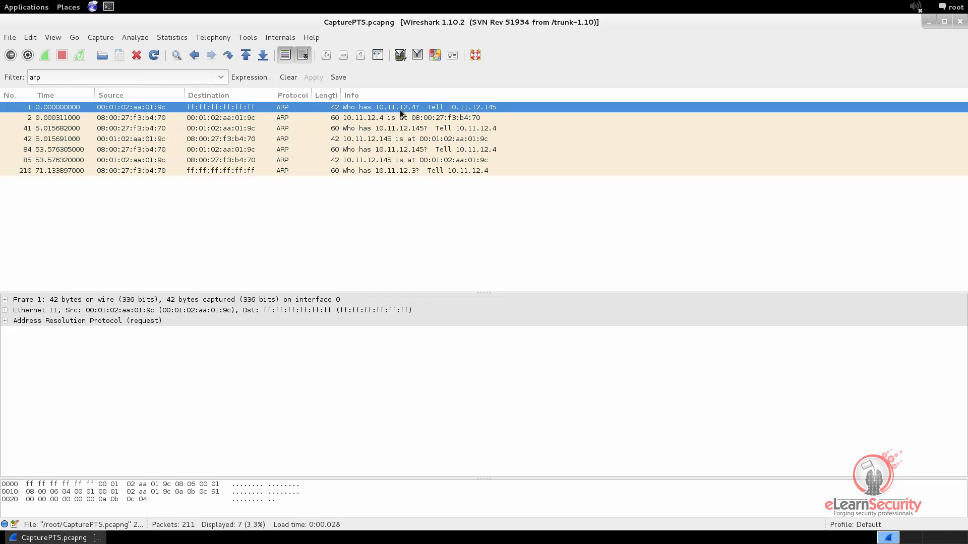
click(322, 119)
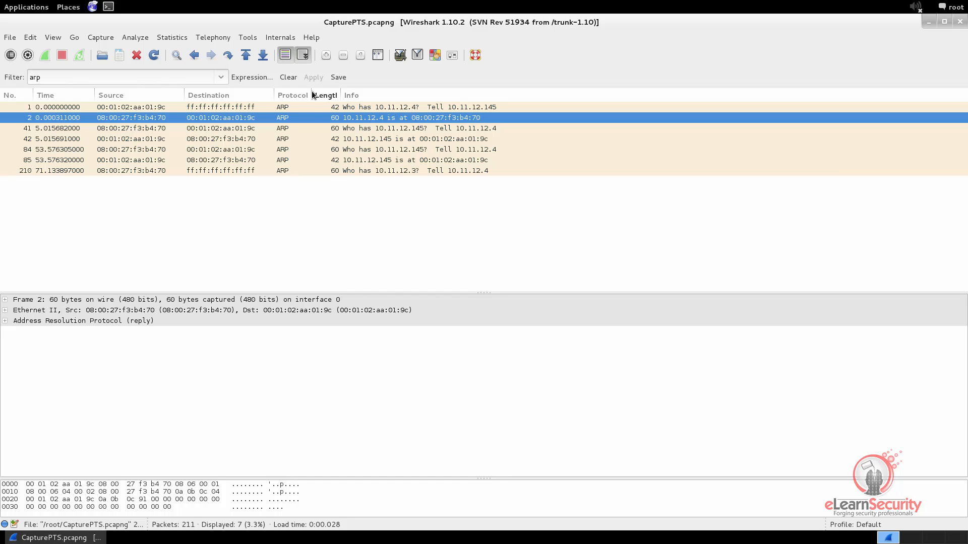
Clear the arp filter and examine ICMP frame 5's Ethernet II destination address.
click(288, 77)
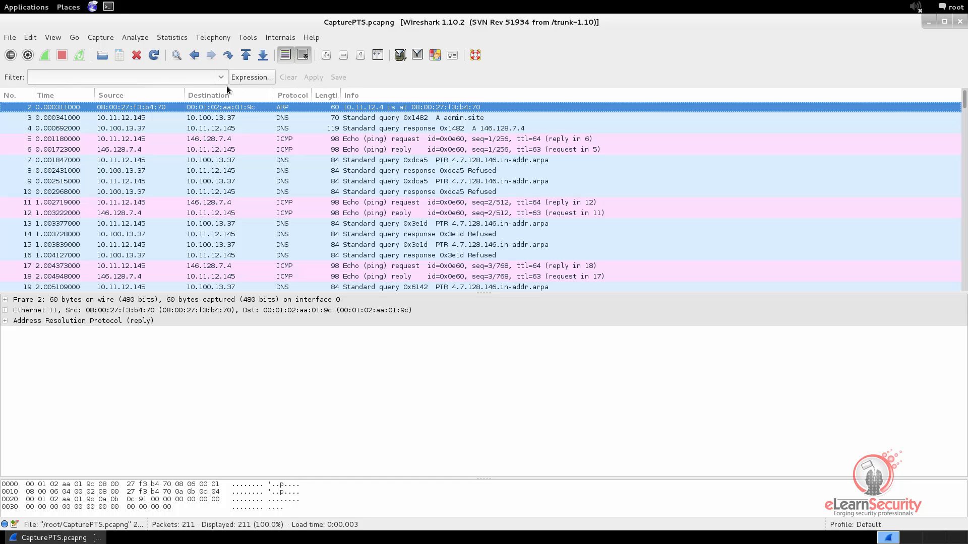
click(120, 118)
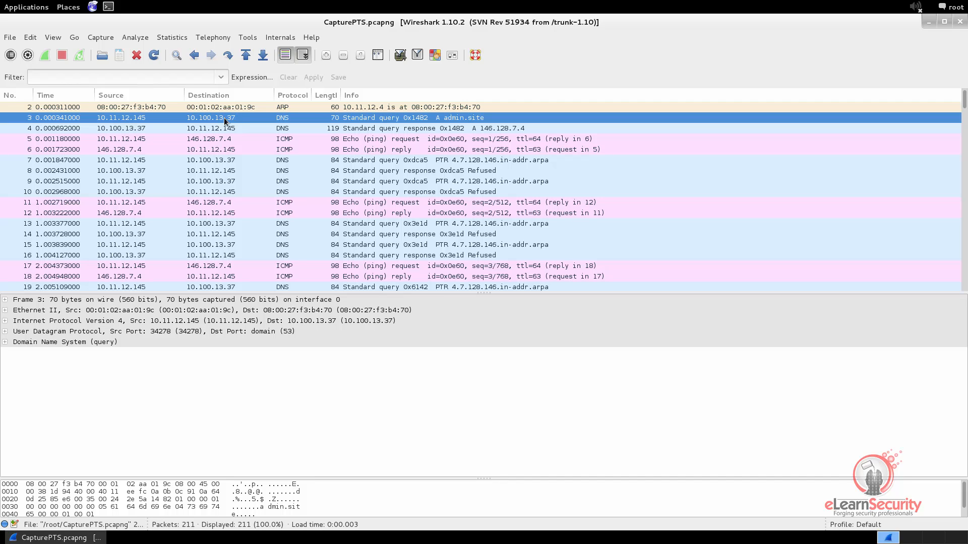
click(174, 140)
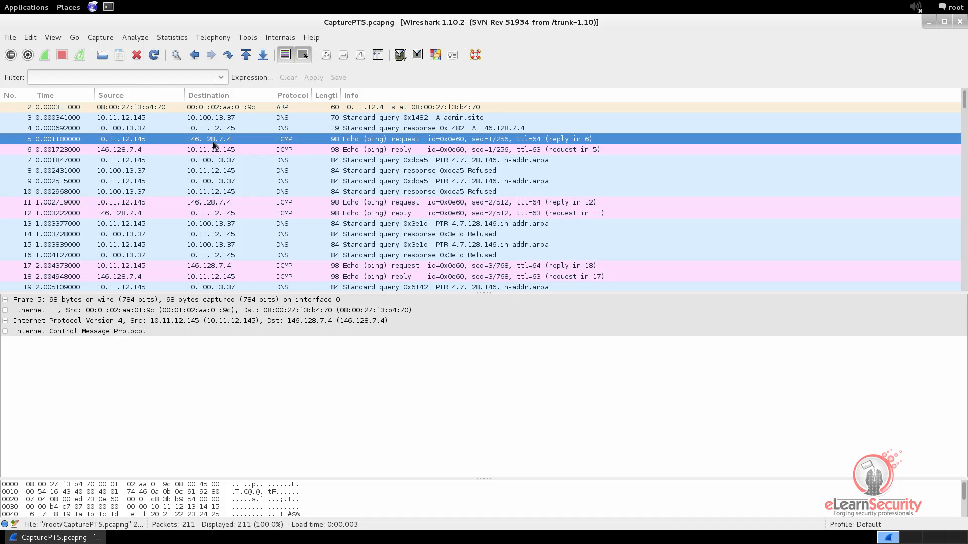
click(5, 311)
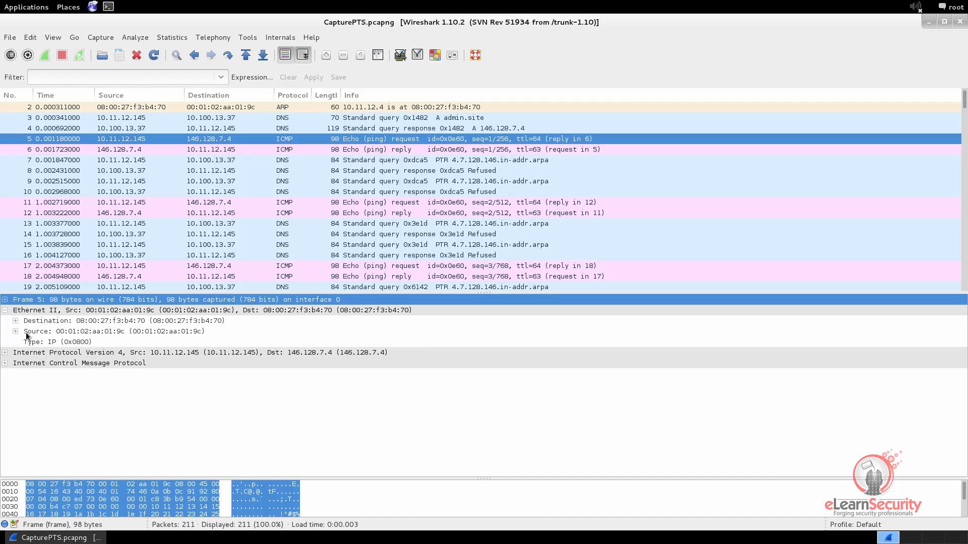
click(97, 325)
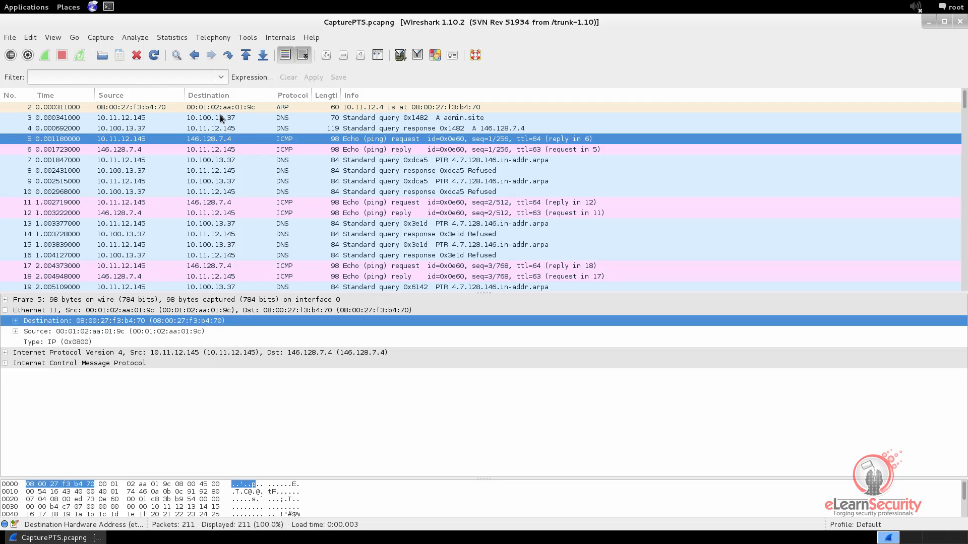
Examine DNS frame 3's Ethernet destination, then ARP reply frame 2's source address.
click(253, 118)
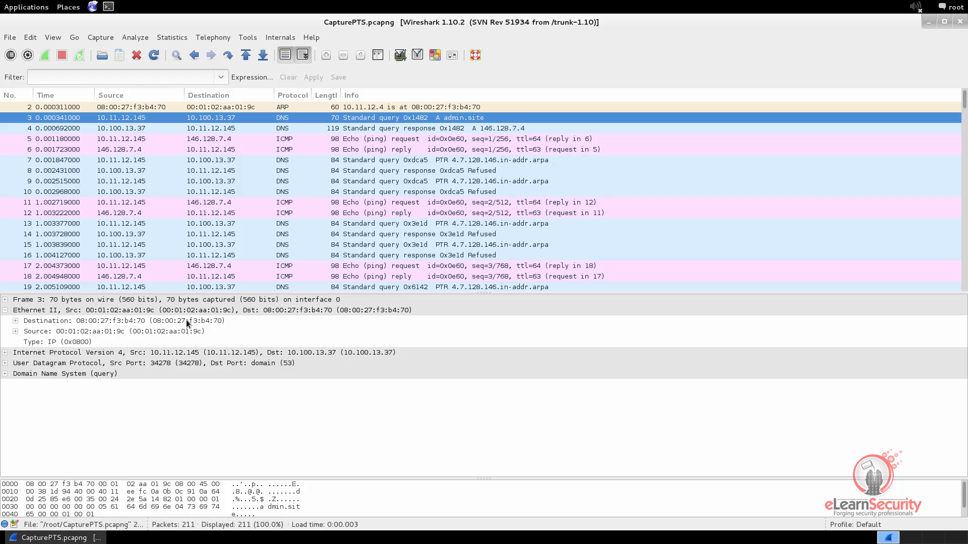
click(151, 321)
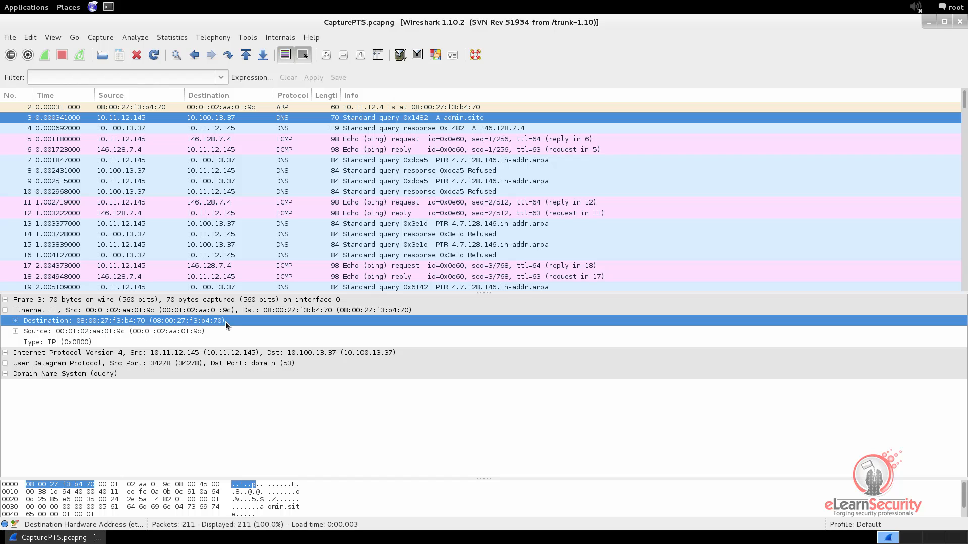
click(71, 77)
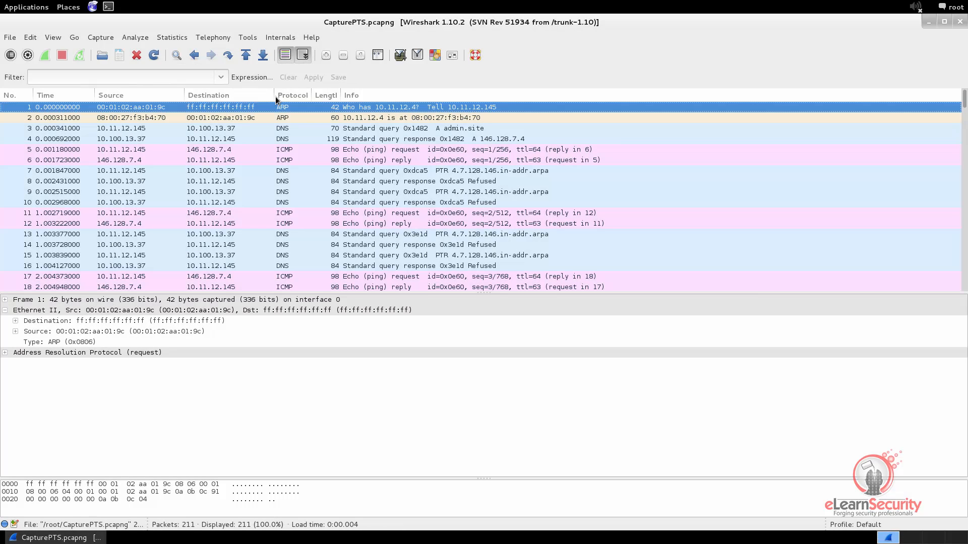
click(239, 119)
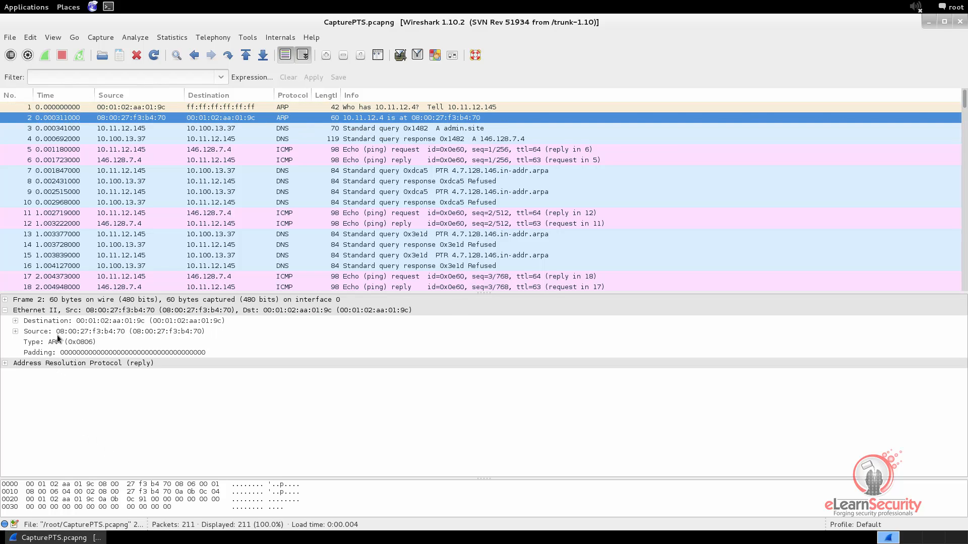
click(158, 333)
Copy the value of frame 2's Ethernet source MAC address.
right_click(159, 330)
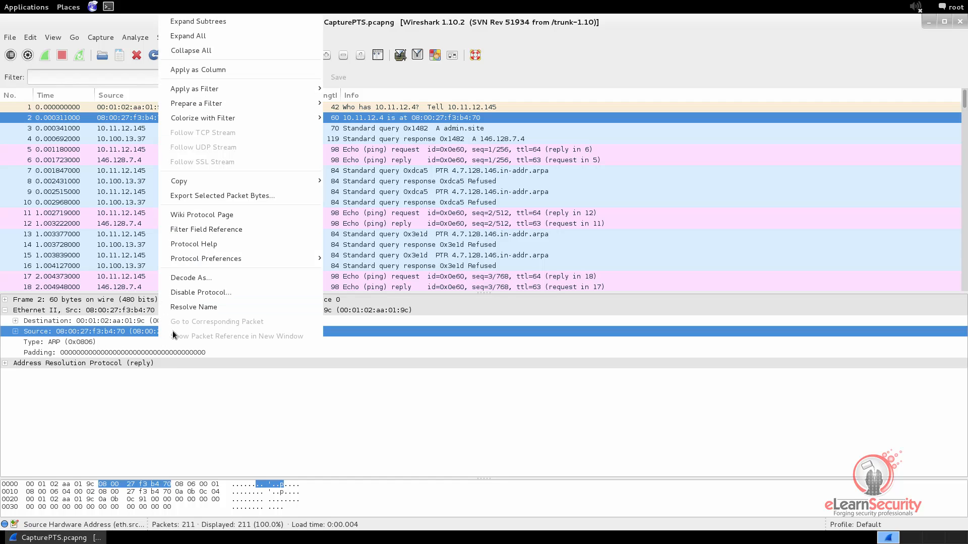
mouse_move(190, 183)
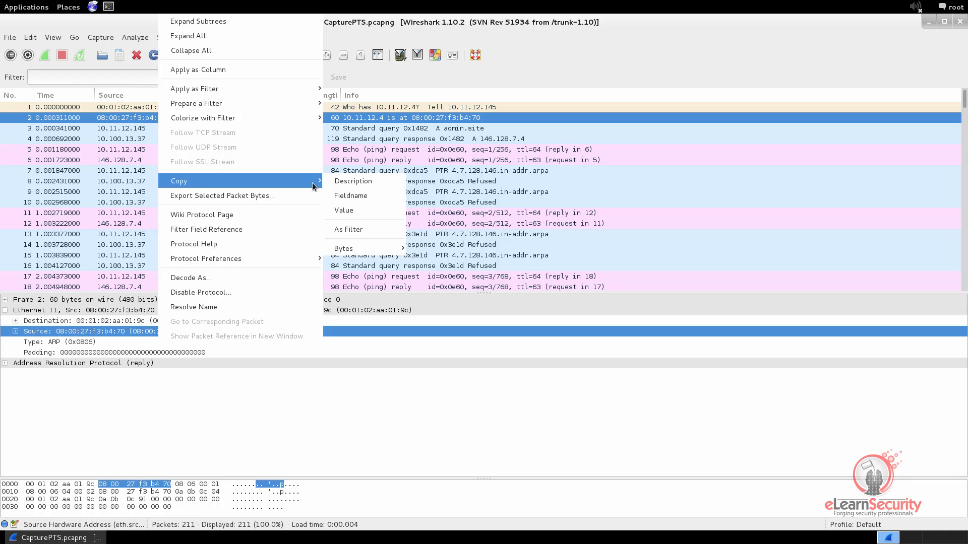
click(355, 211)
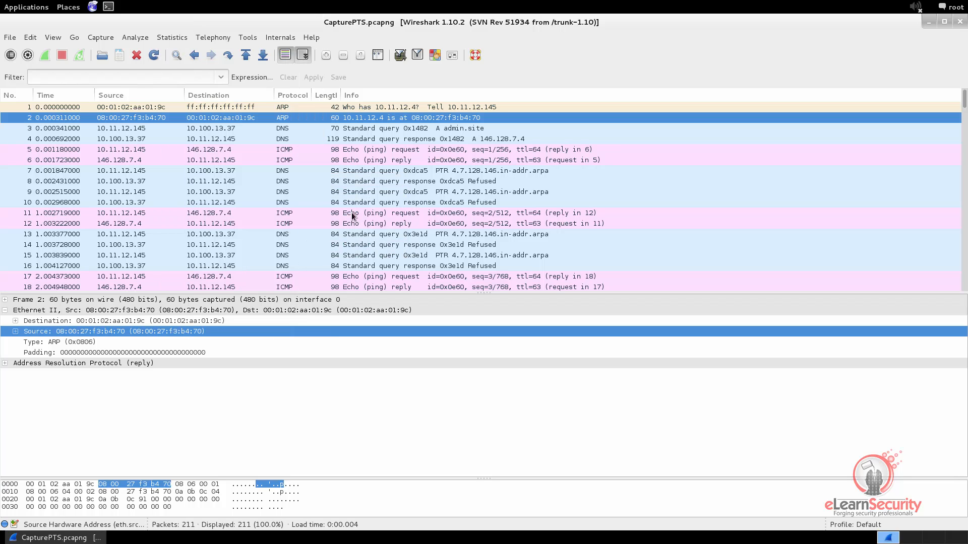
Write the display filter eth.dst == 08:00:27:f3:b4:70 using the pasted MAC address.
click(103, 77)
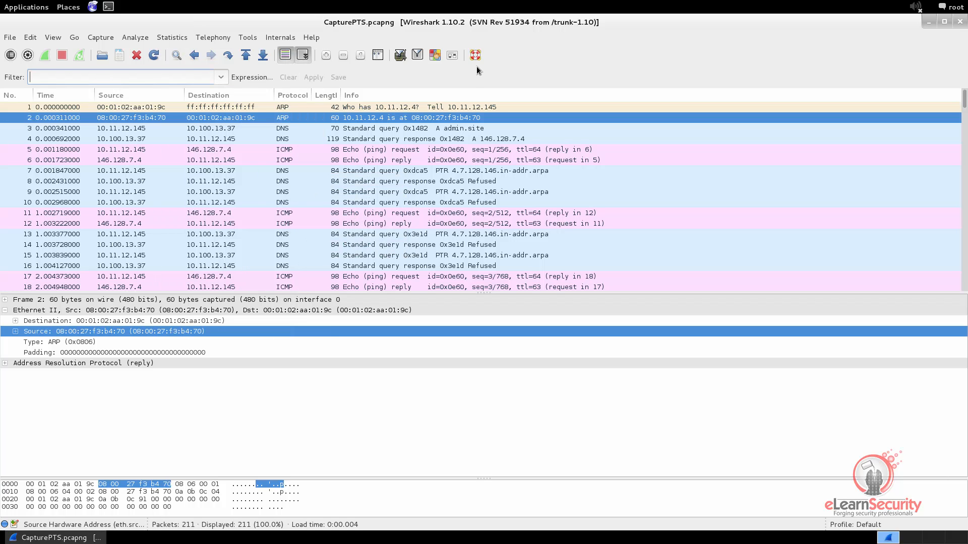
text(eth)
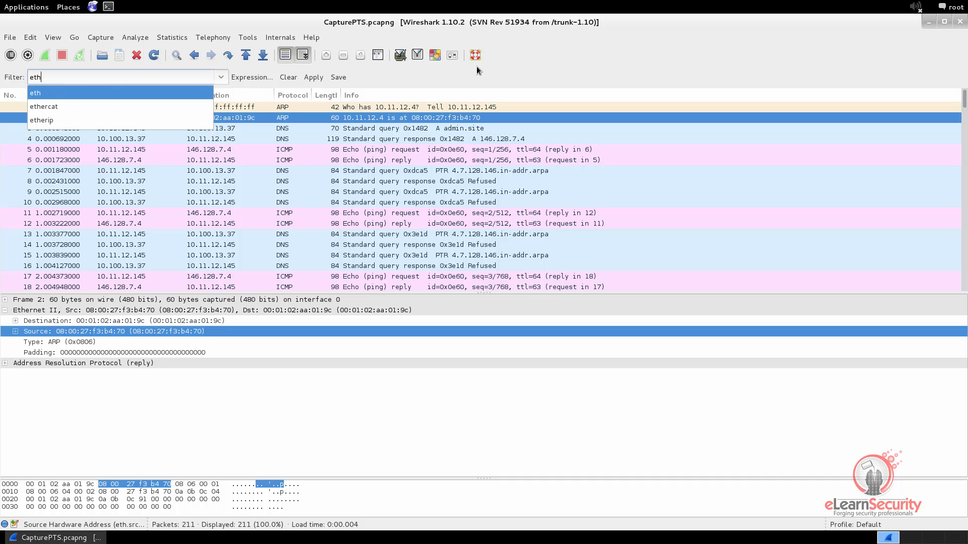
key(Escape)
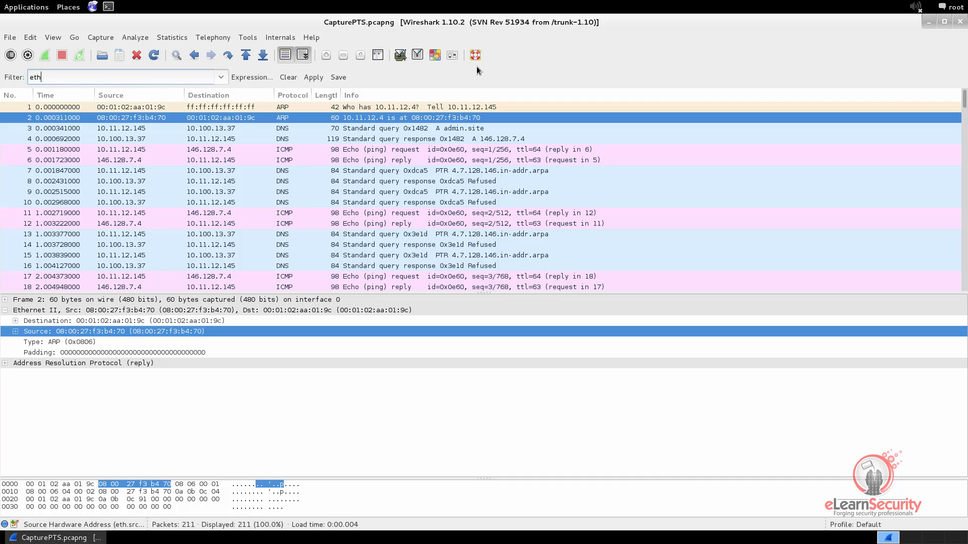
text(.dst ==)
right_click(86, 73)
click(102, 110)
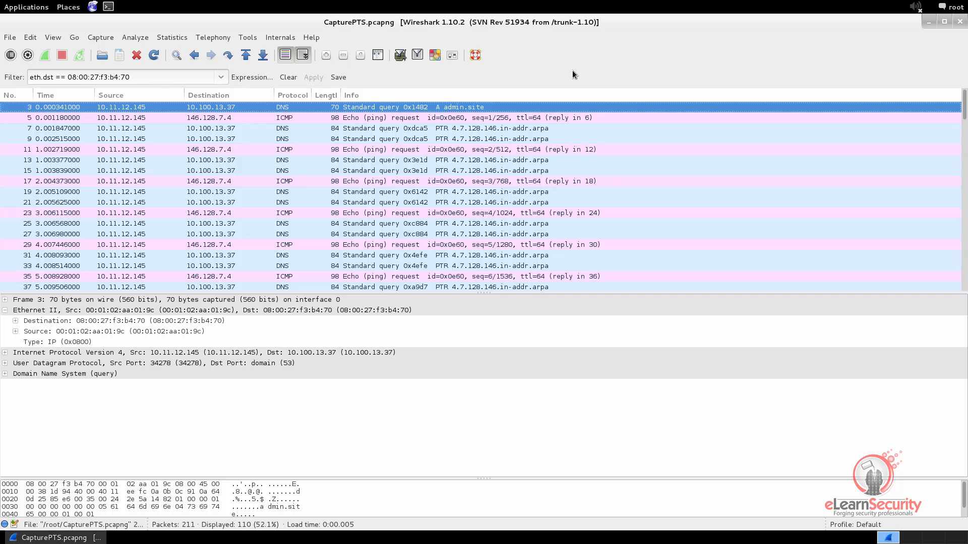
Scroll through the 110 matching packets, then clear the eth.dst filter.
scroll(324, 121, down, 6)
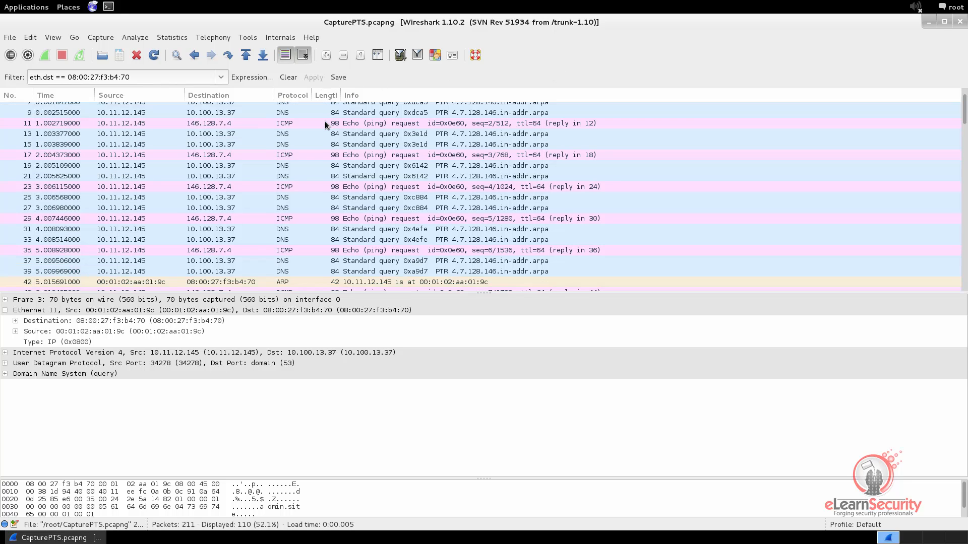
scroll(547, 166, down, 10)
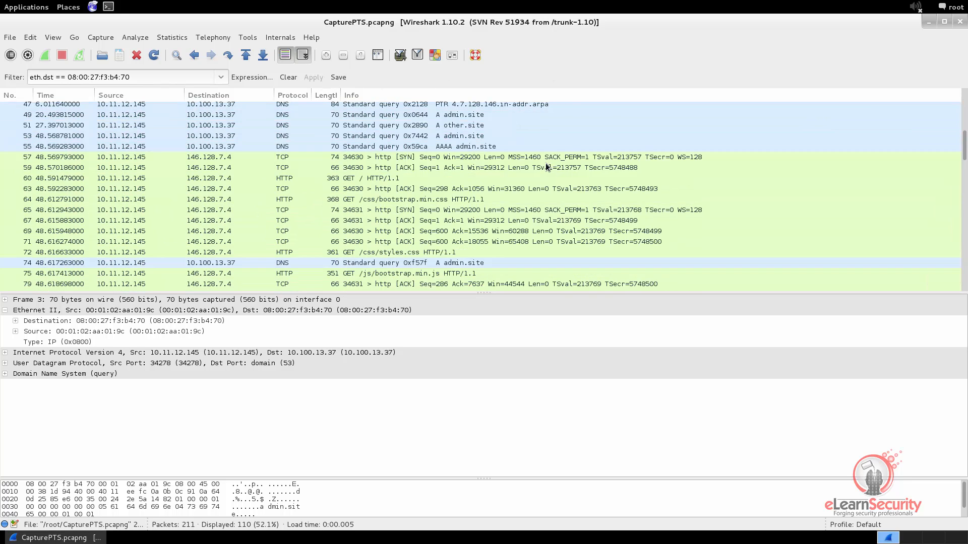
scroll(544, 167, down, 14)
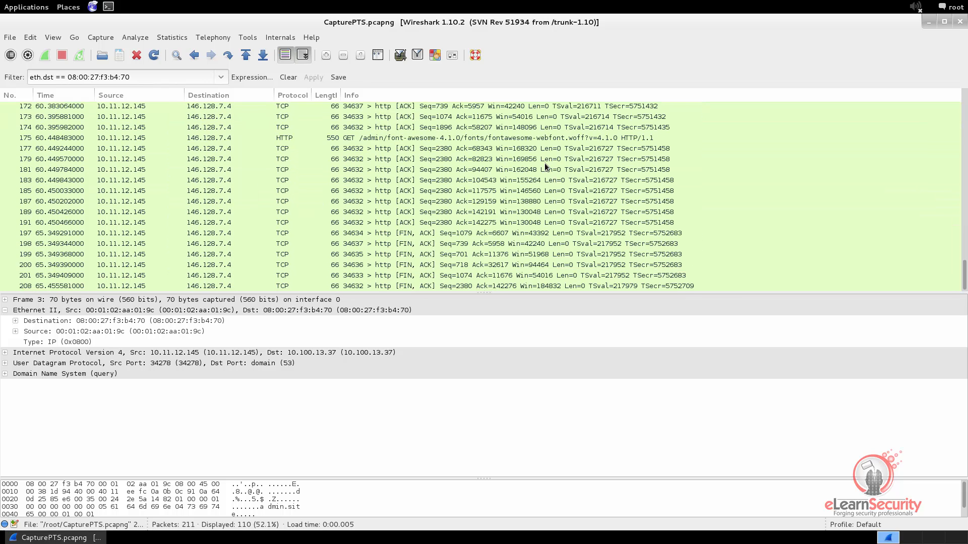
click(289, 78)
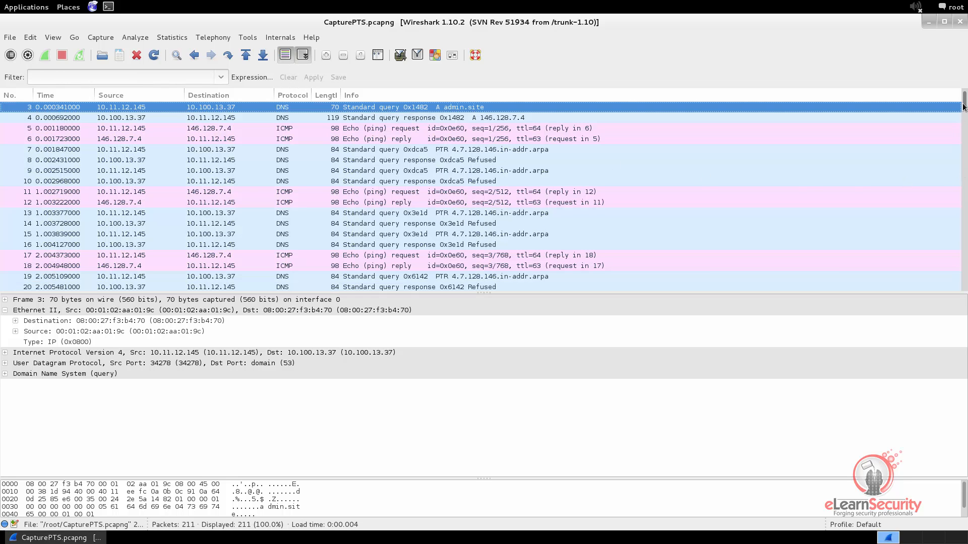
Inspect ARP frames 1 and 2 and the DNS query in frame 3.
drag(964, 106, 961, 68)
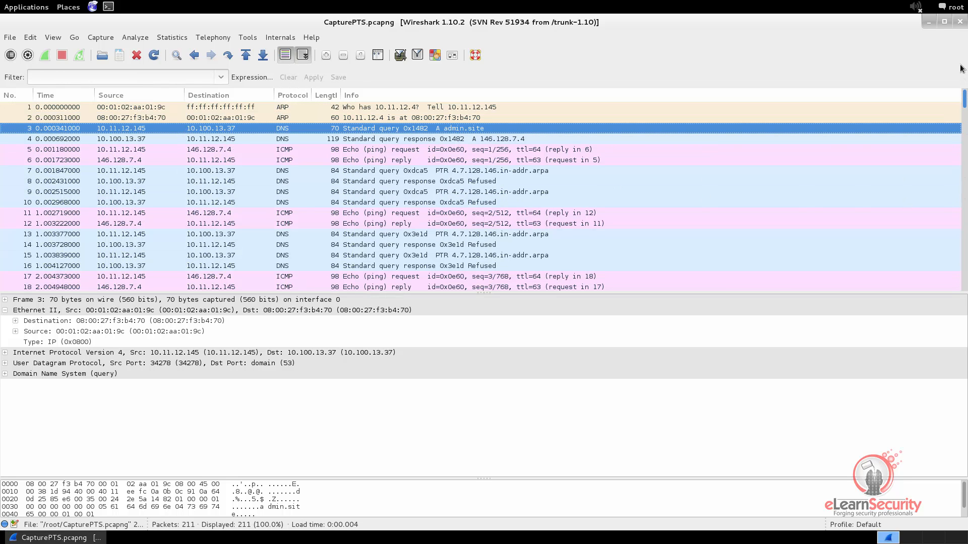
click(135, 107)
key(Down)
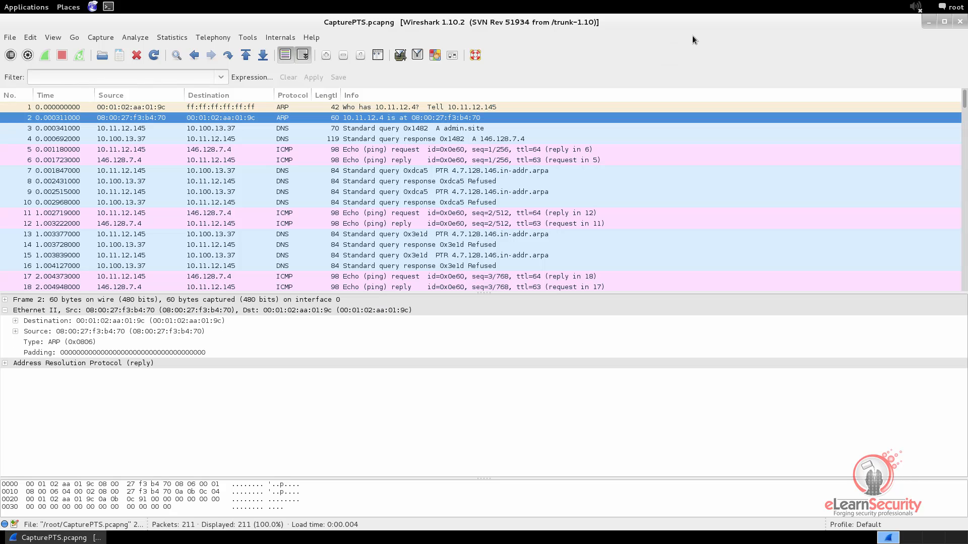
click(287, 129)
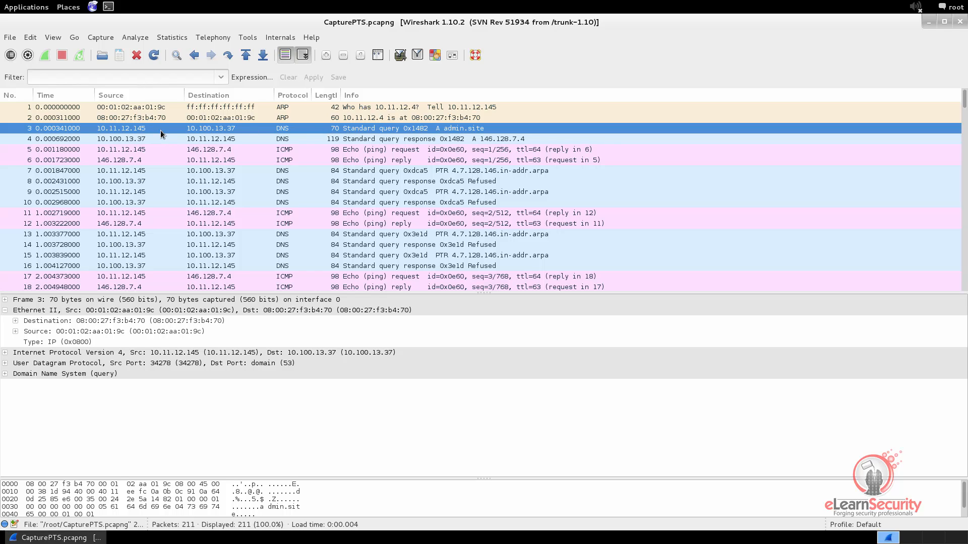
Apply the dns display filter, leaving 40 of 211 packets.
click(57, 81)
text(dns)
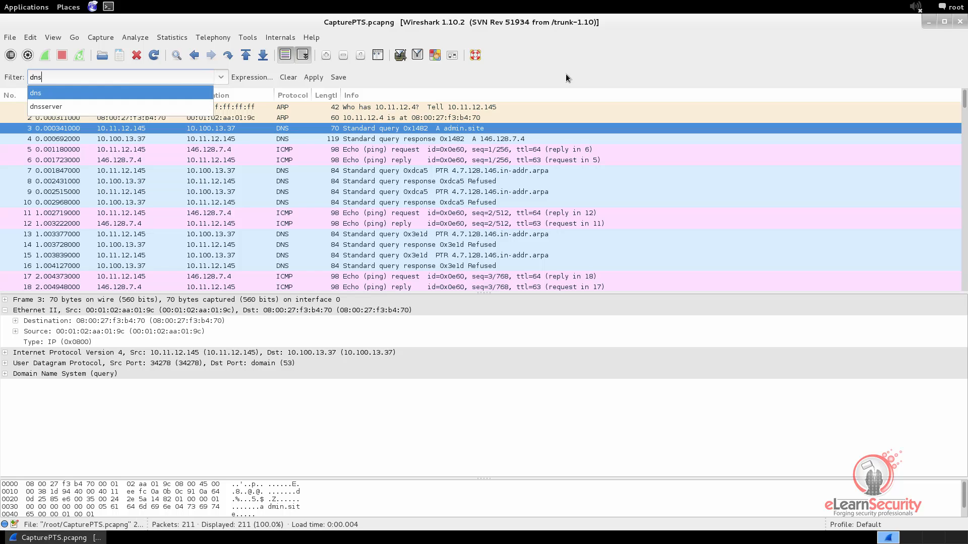
key(Return)
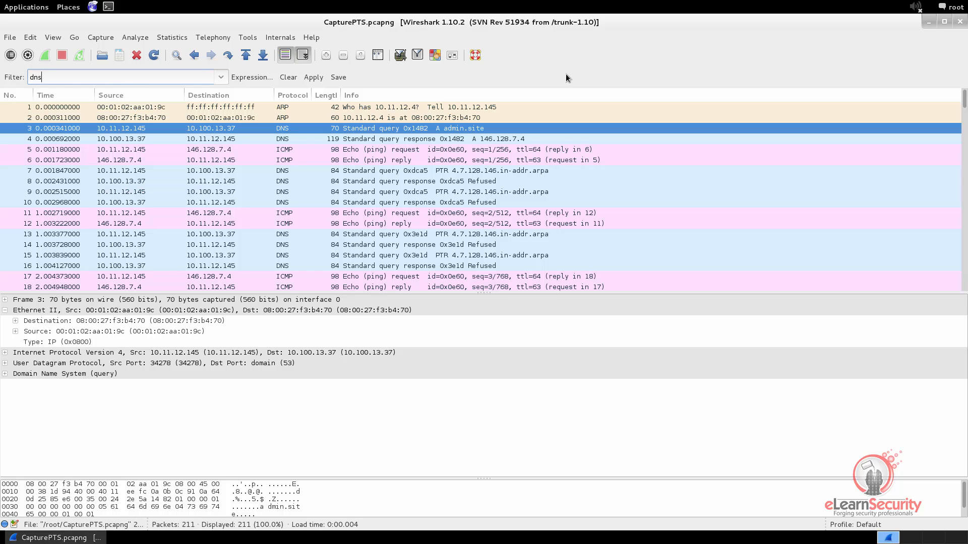
key(Return)
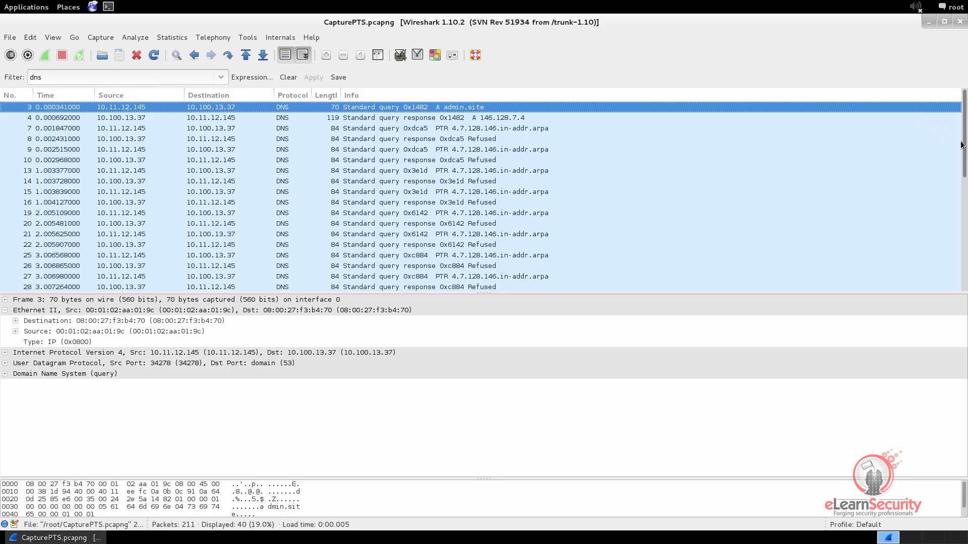
drag(963, 144, 955, 101)
Expand frame 3's DNS query for admin.site and examine its Name, Type and Class.
click(5, 310)
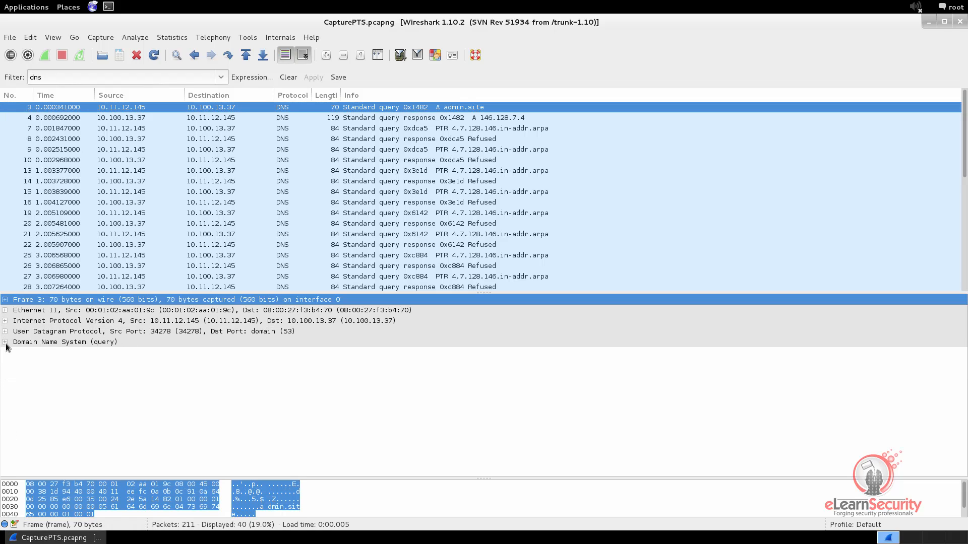
click(4, 342)
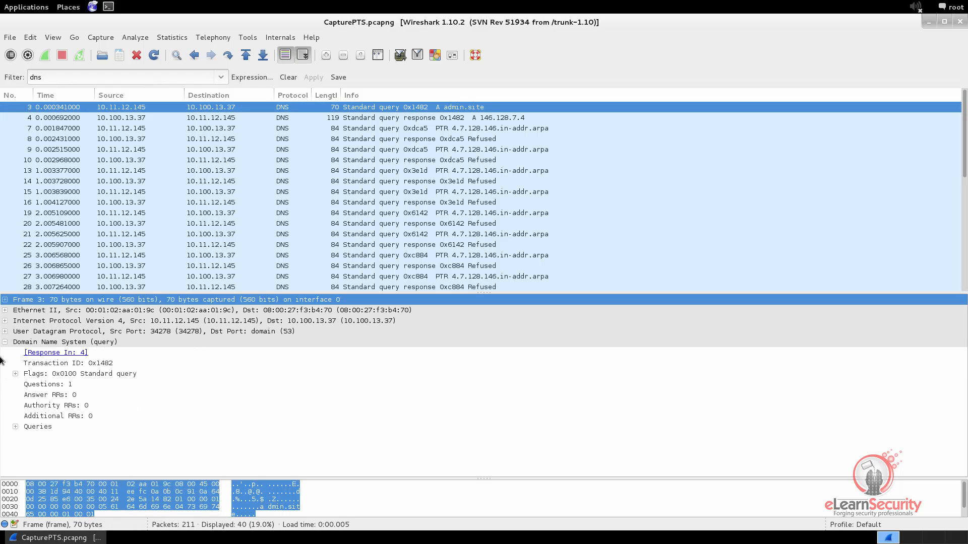
click(15, 427)
click(25, 437)
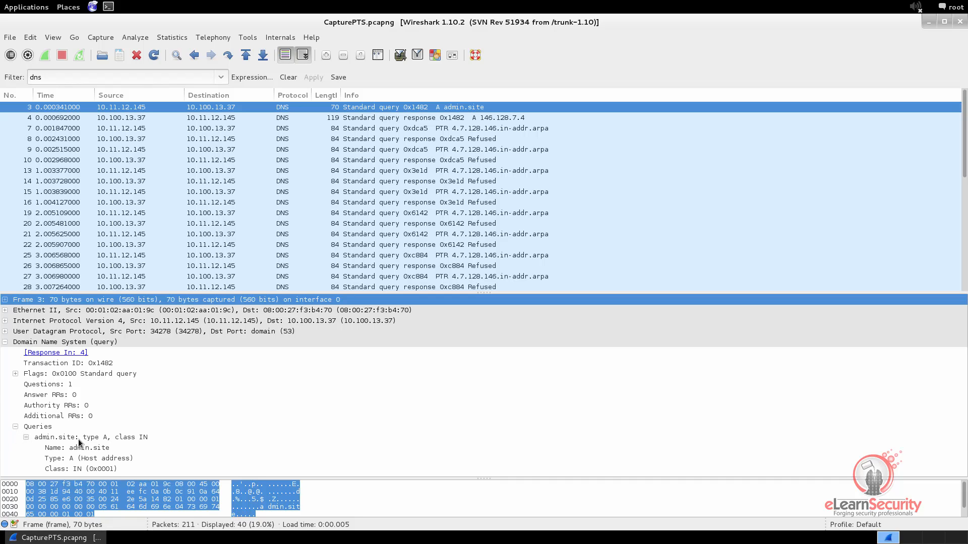
click(93, 437)
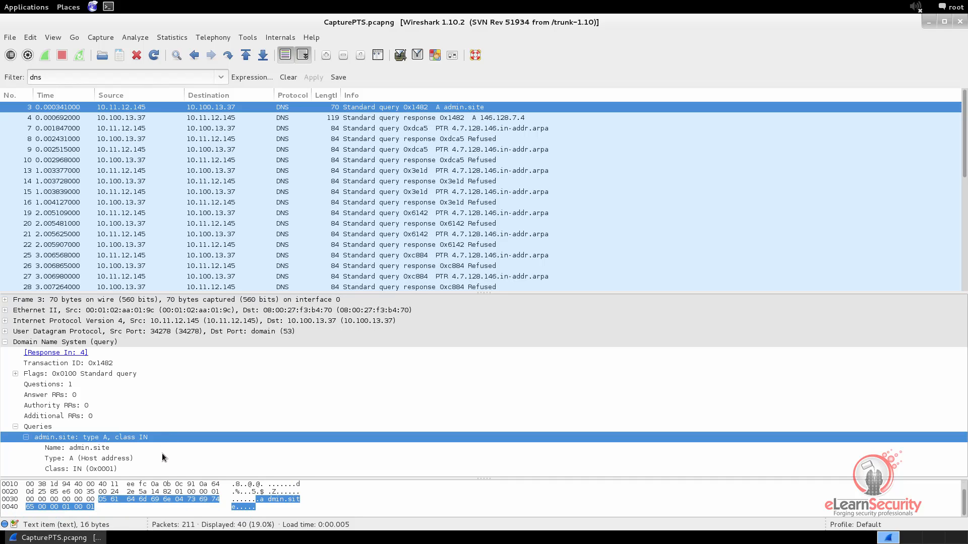
click(92, 449)
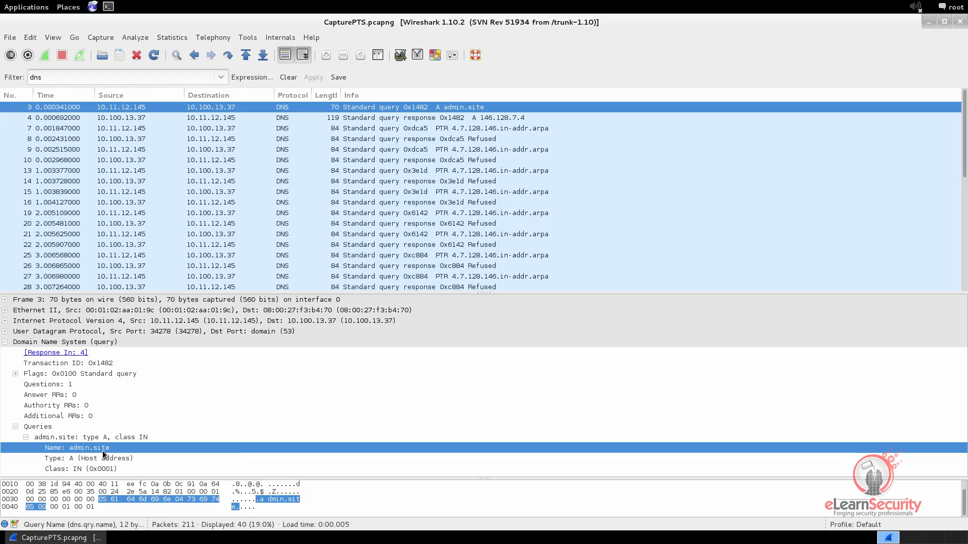
click(97, 459)
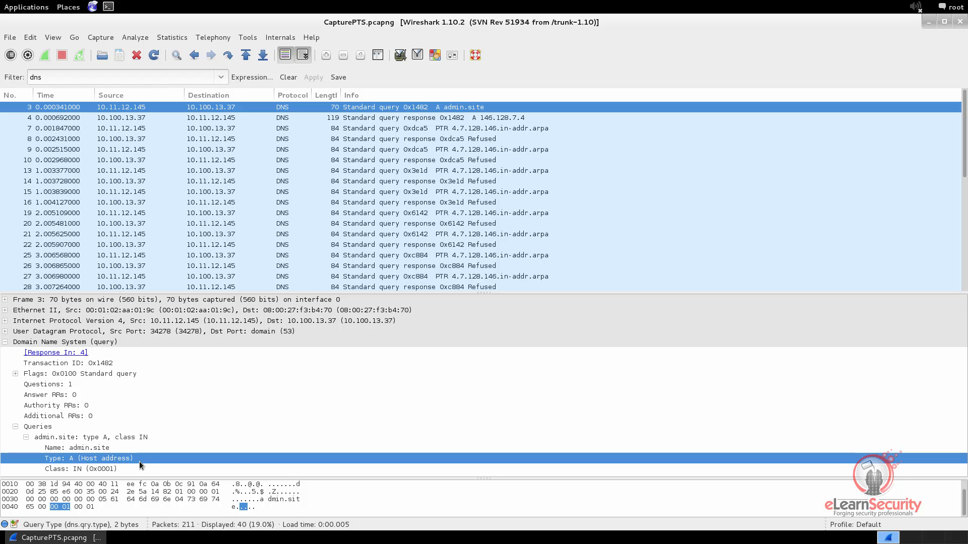
click(55, 470)
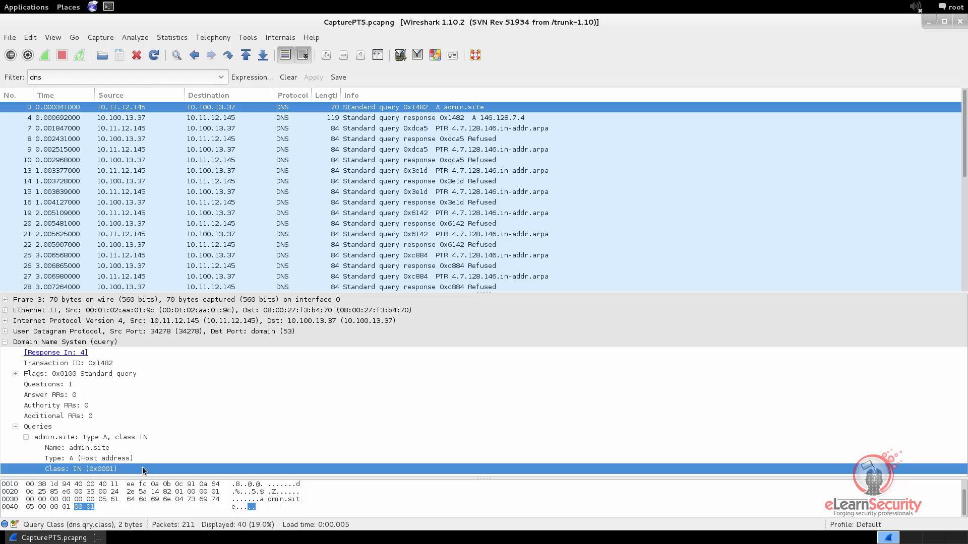
Expand frame 4's admin.site answer, examine Name, Type and Addr 146.128.7.4, then clear the filter.
click(439, 120)
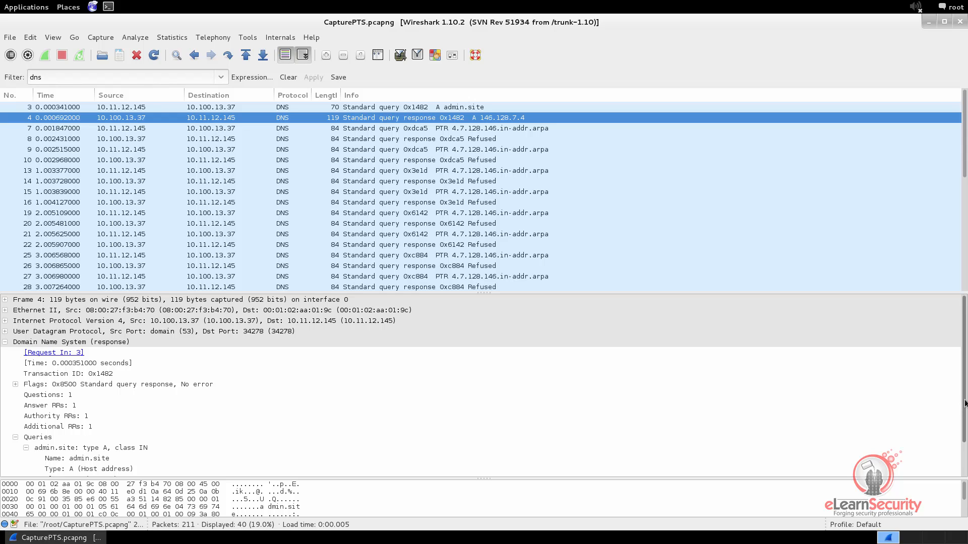
scroll(964, 403, down, 2)
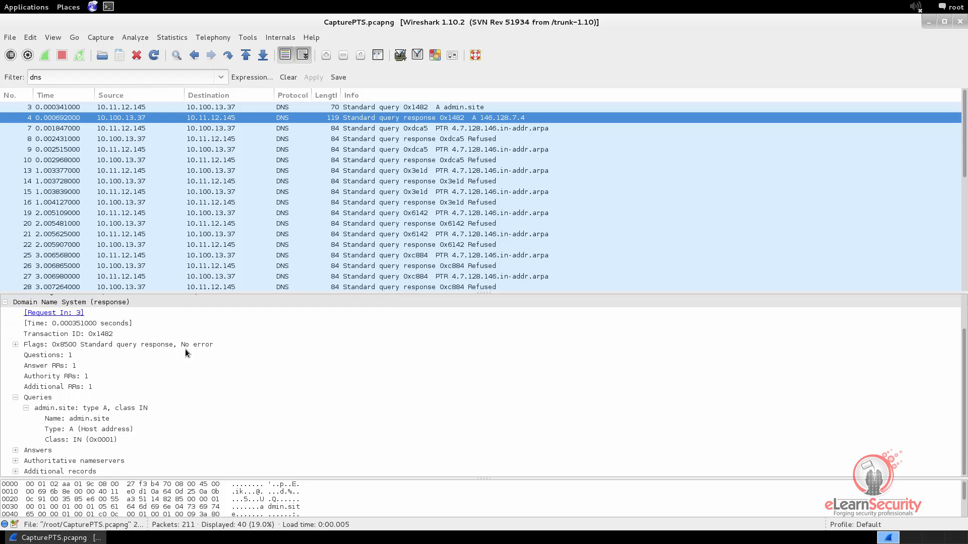
click(78, 302)
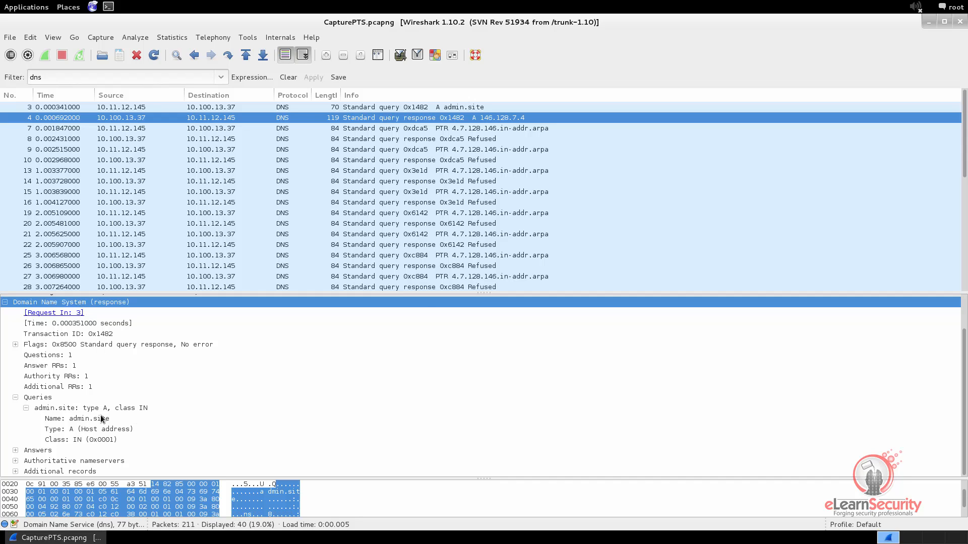
click(13, 397)
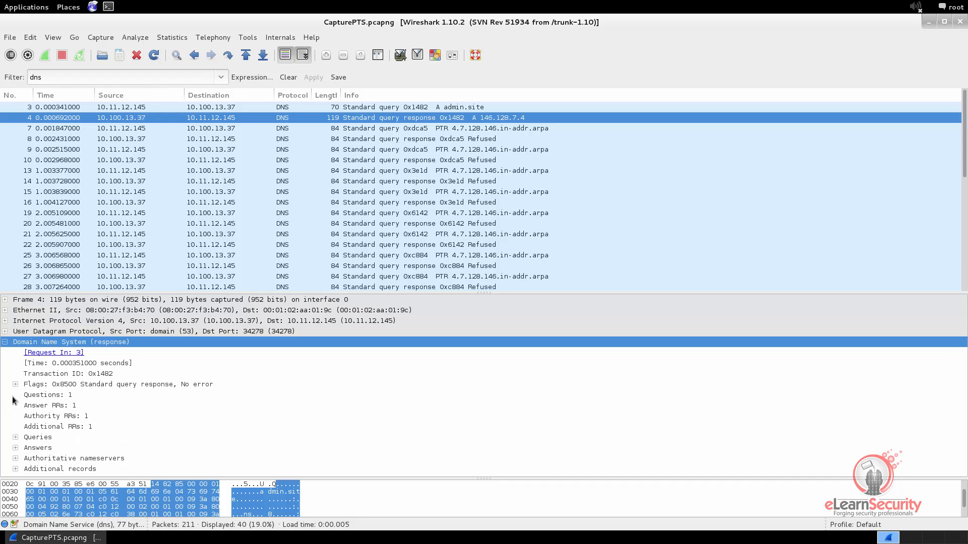
click(15, 447)
scroll(35, 451, down, 1)
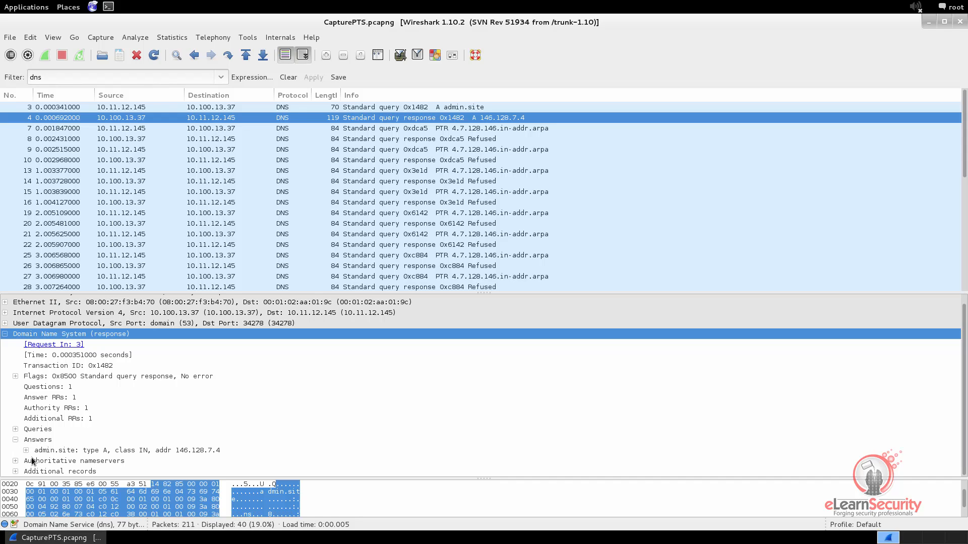
click(26, 451)
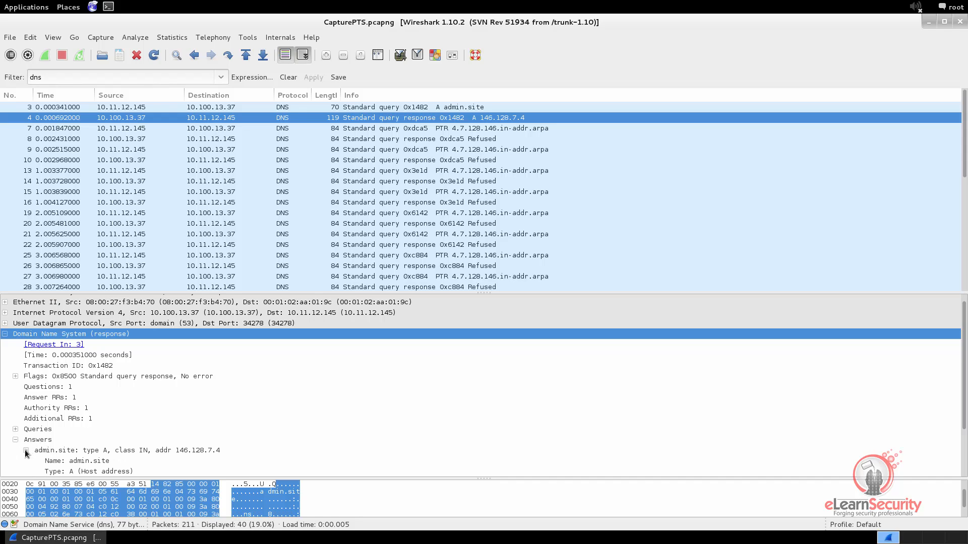
scroll(26, 453, down, 3)
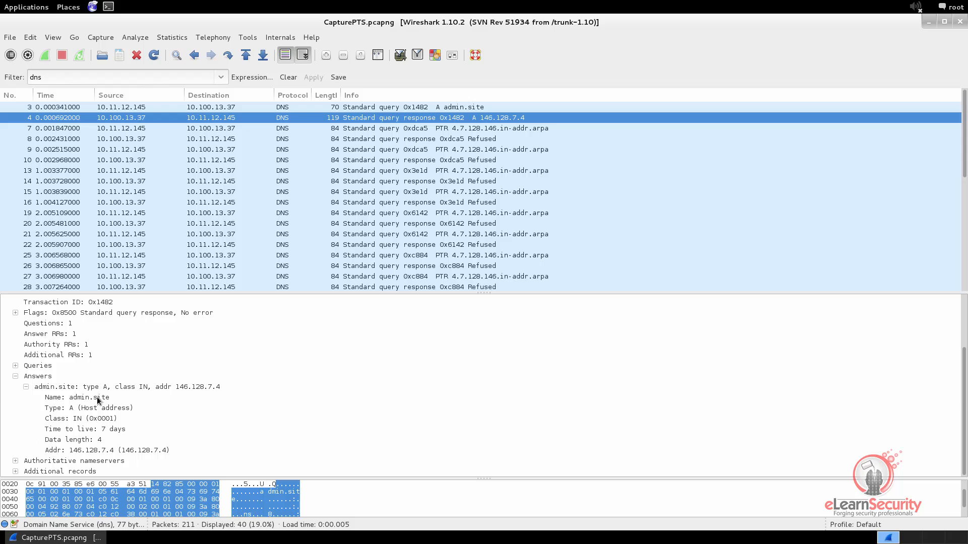
click(97, 397)
click(116, 410)
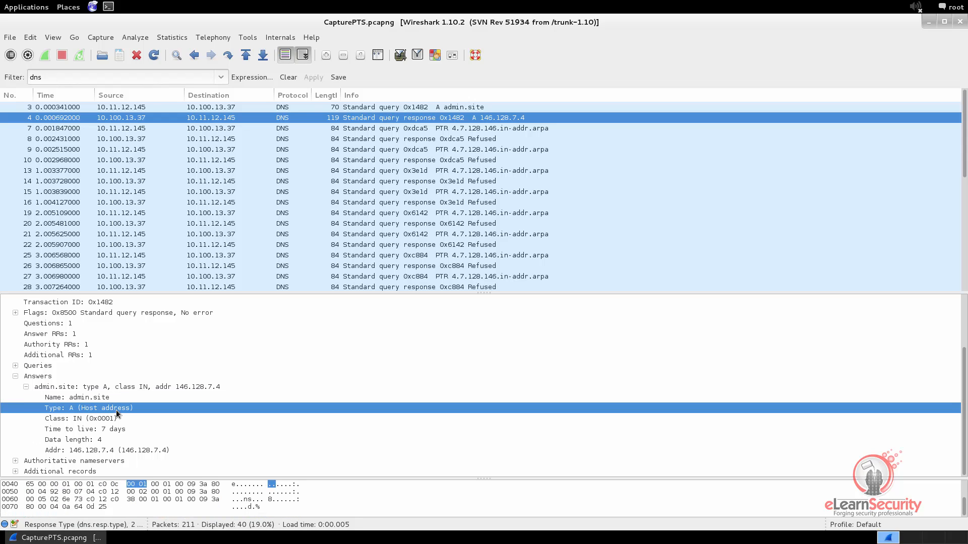
click(74, 450)
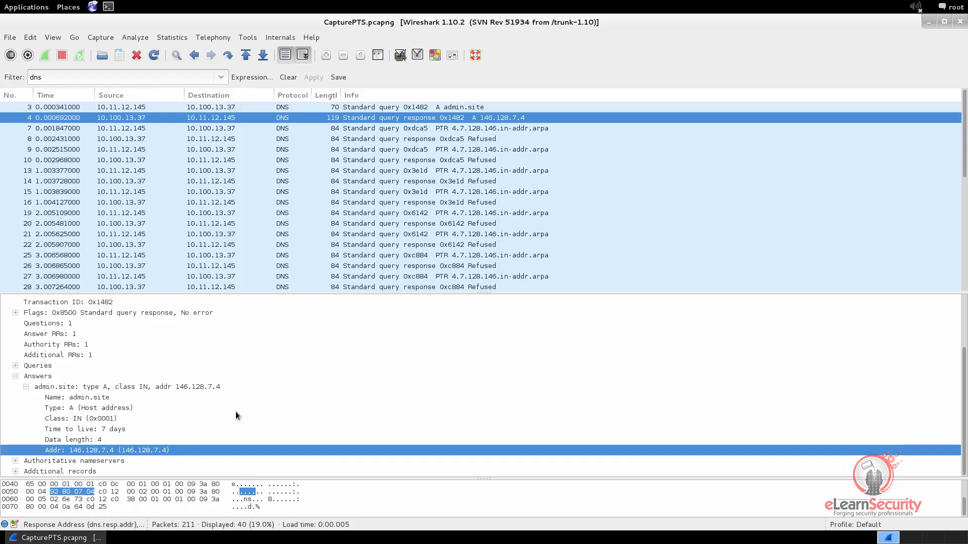
click(287, 78)
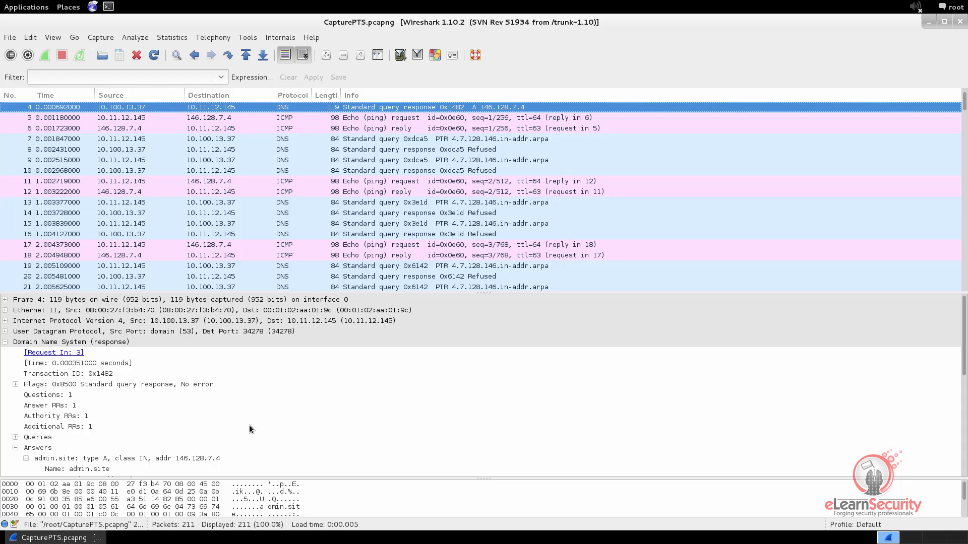
Reapply the dns display filter.
click(61, 77)
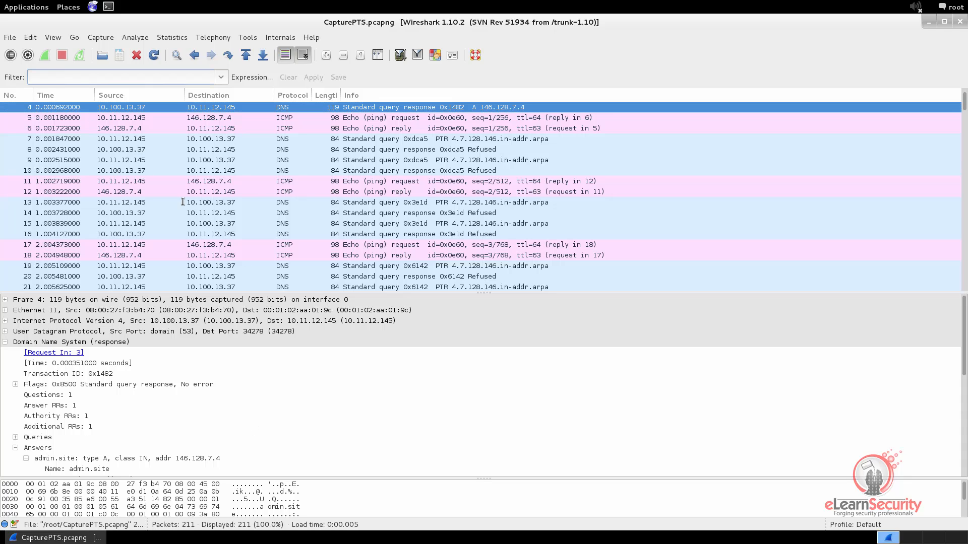
text(dns)
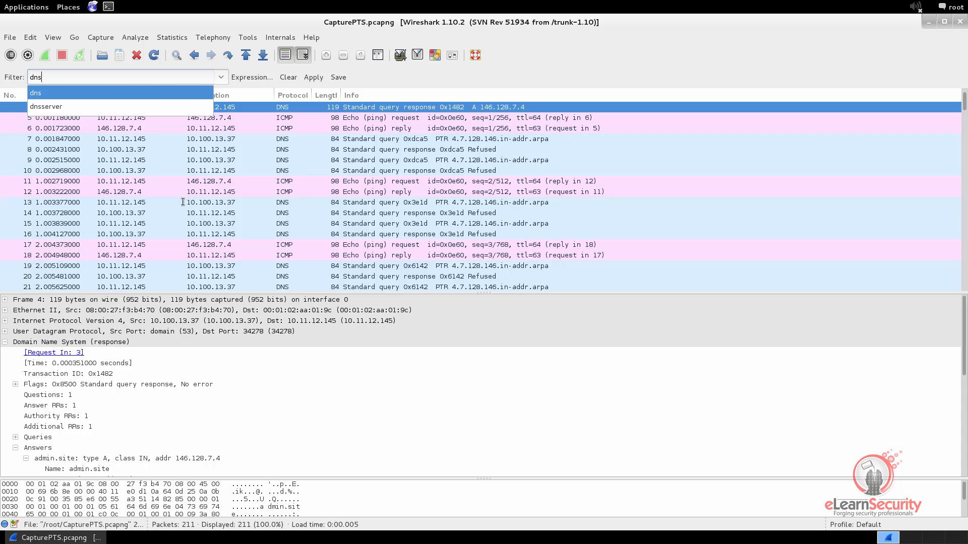
click(313, 78)
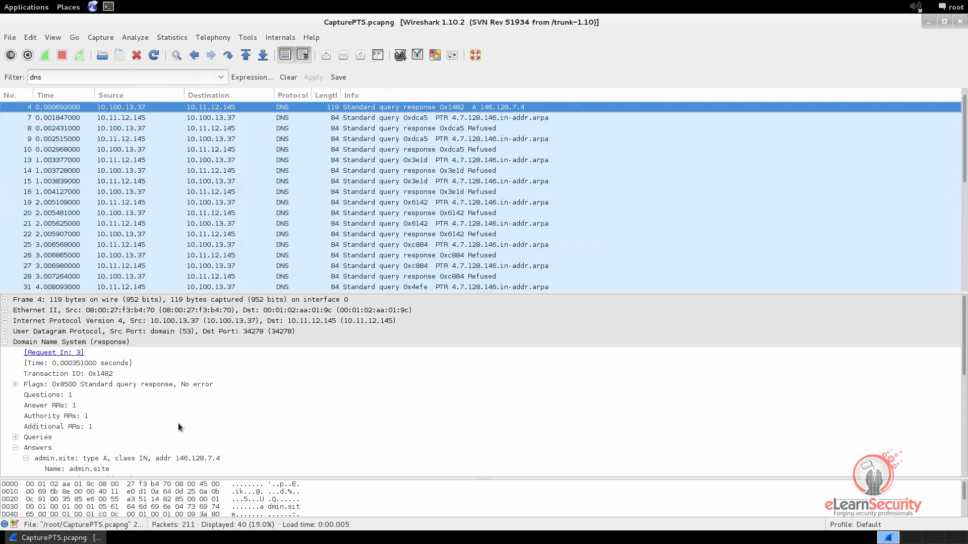
scroll(311, 111, up, 1)
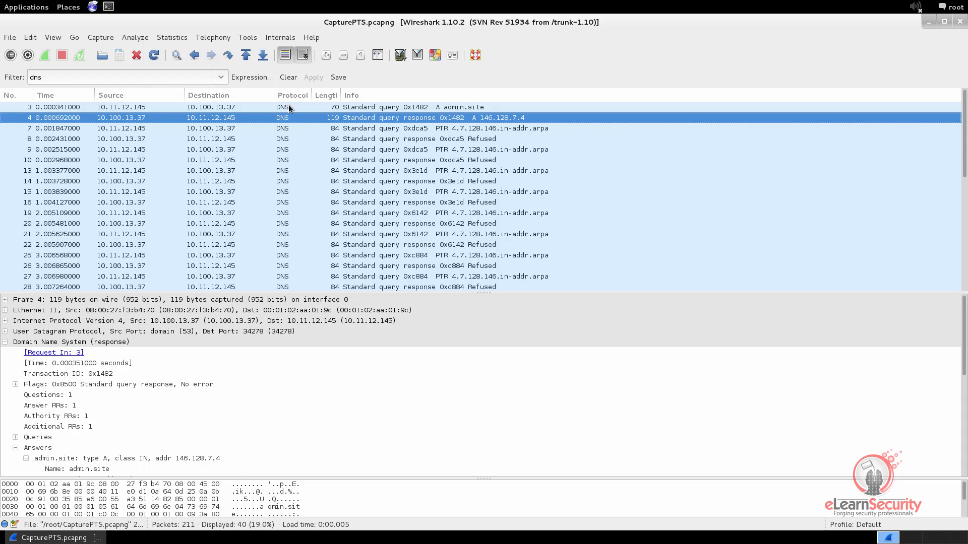
Inspect the UDP destination and source ports of DNS query frame 3, then select response frame 4.
click(288, 107)
click(5, 342)
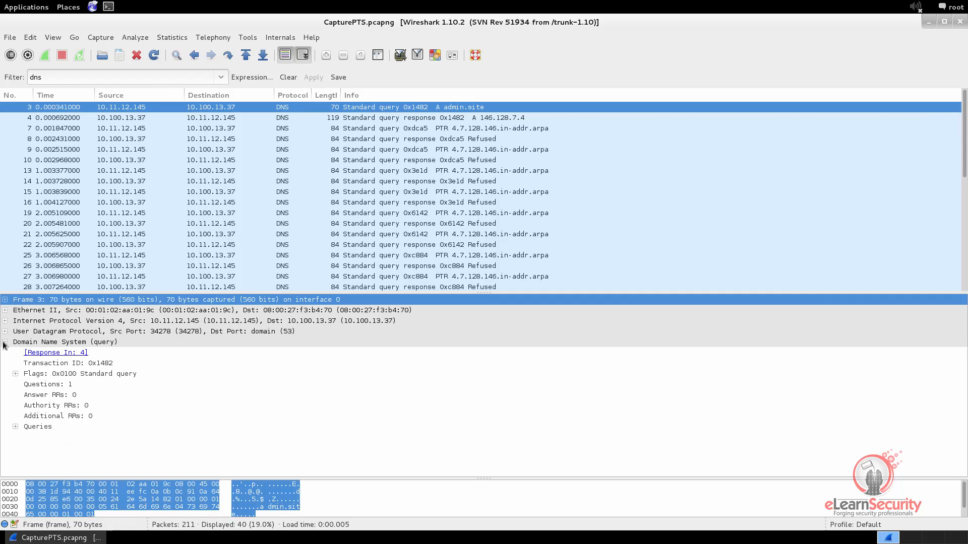
click(5, 331)
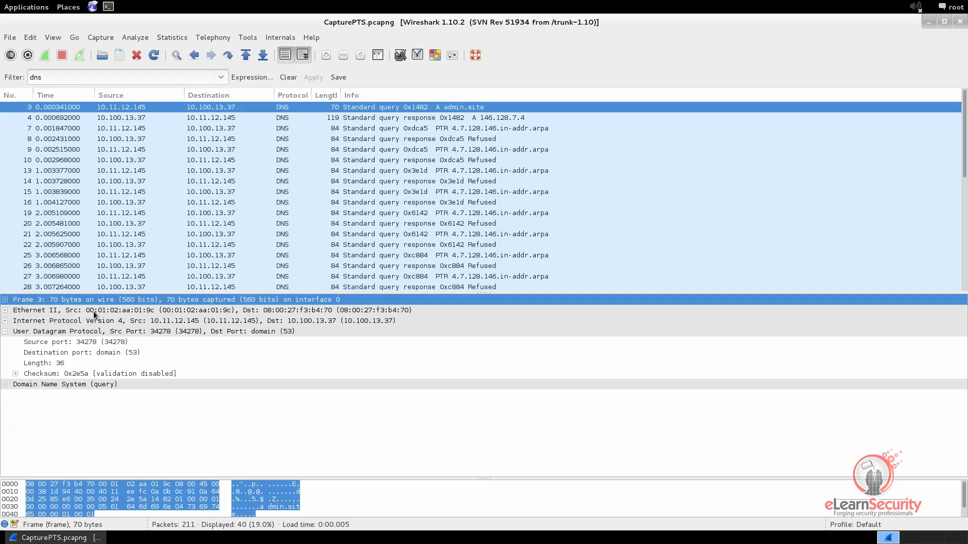
click(72, 334)
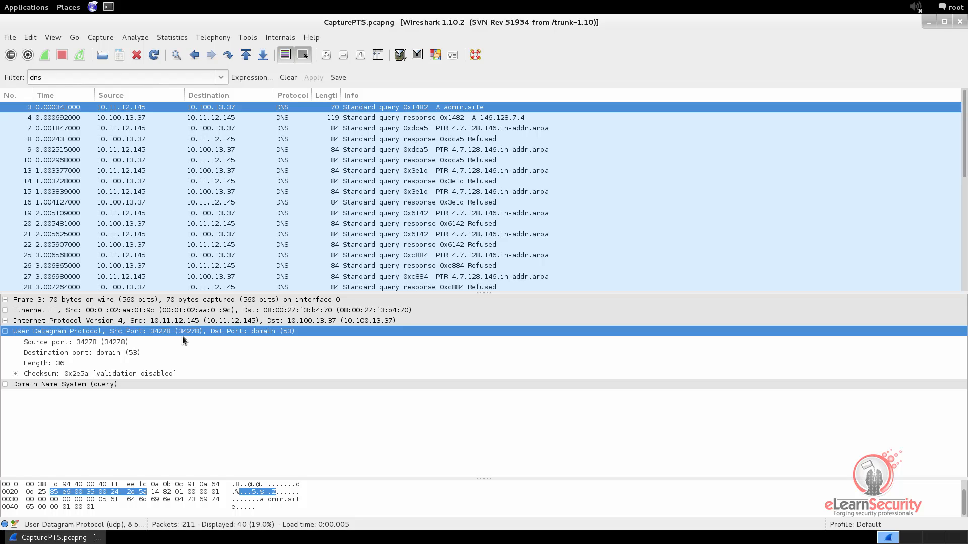
click(103, 349)
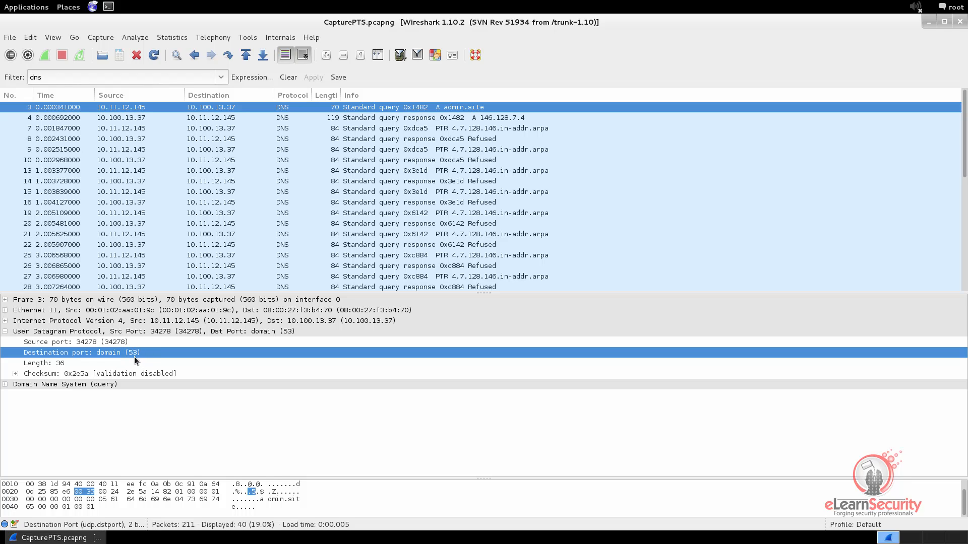
click(99, 343)
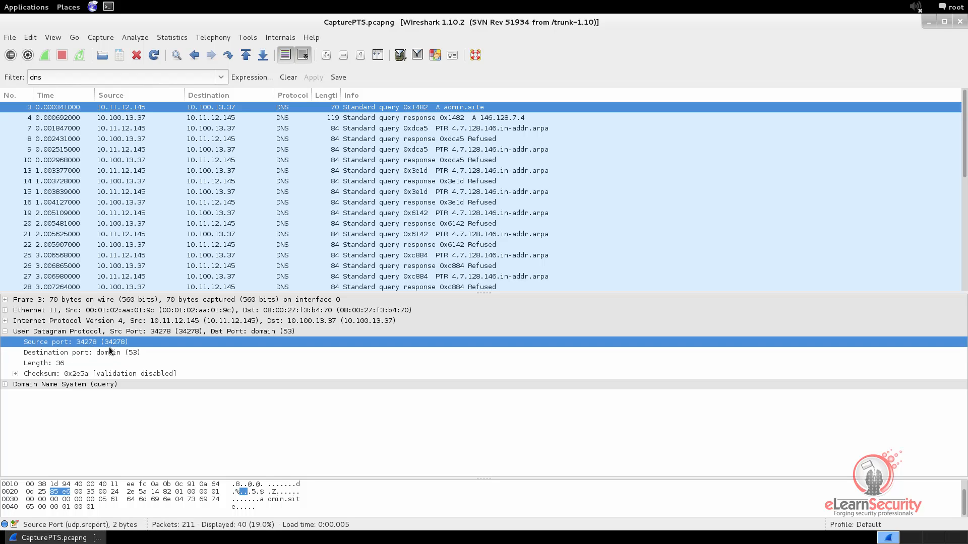
click(101, 119)
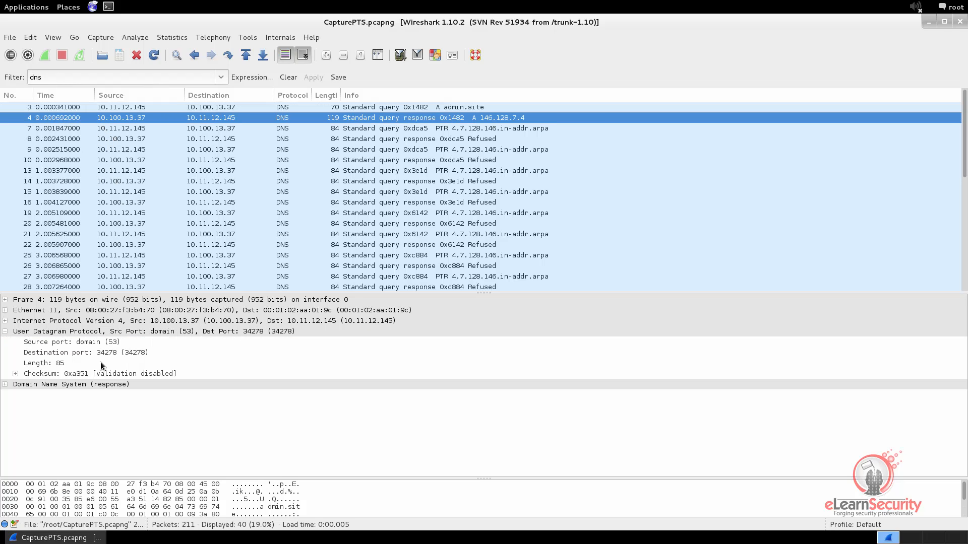
Check frame 4's UDP ports 53 and 34278, then packet 21's source port.
click(70, 344)
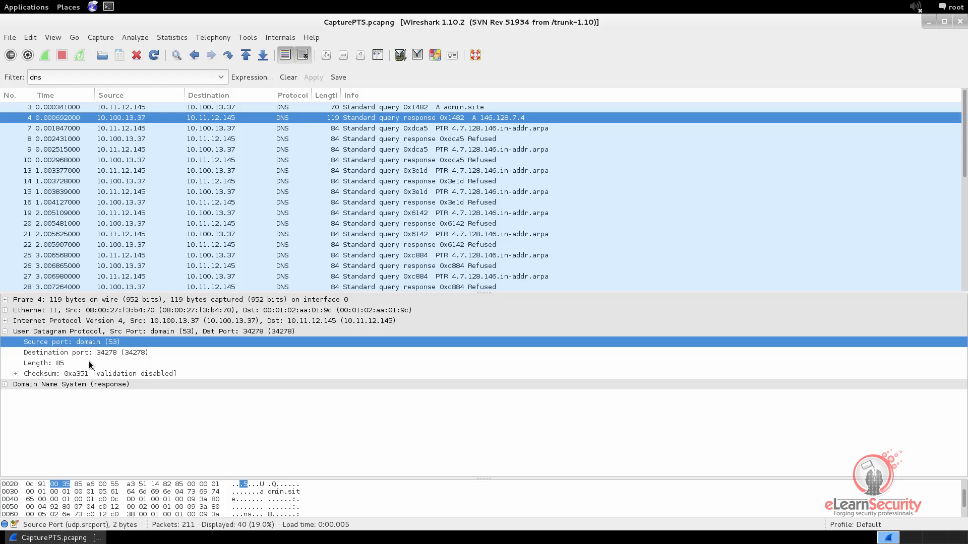
click(103, 353)
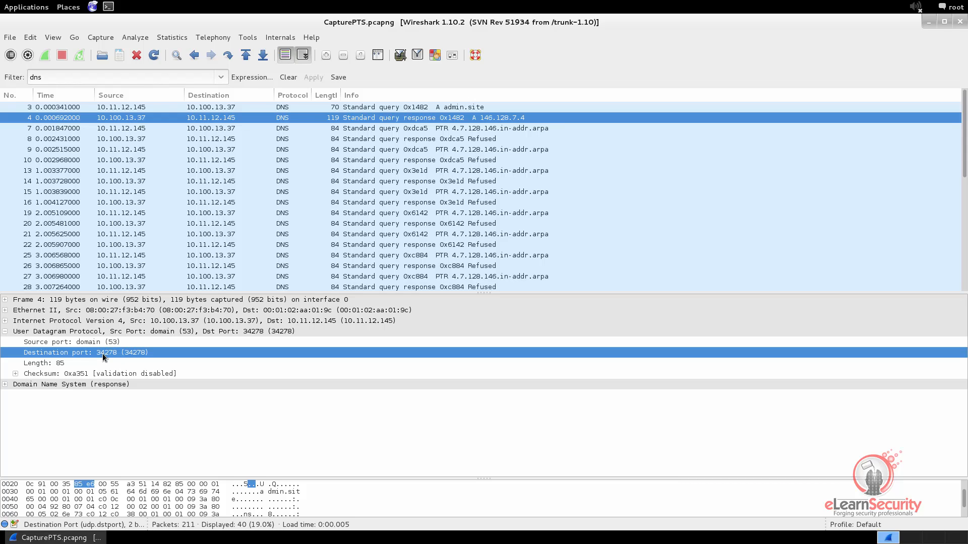
click(320, 234)
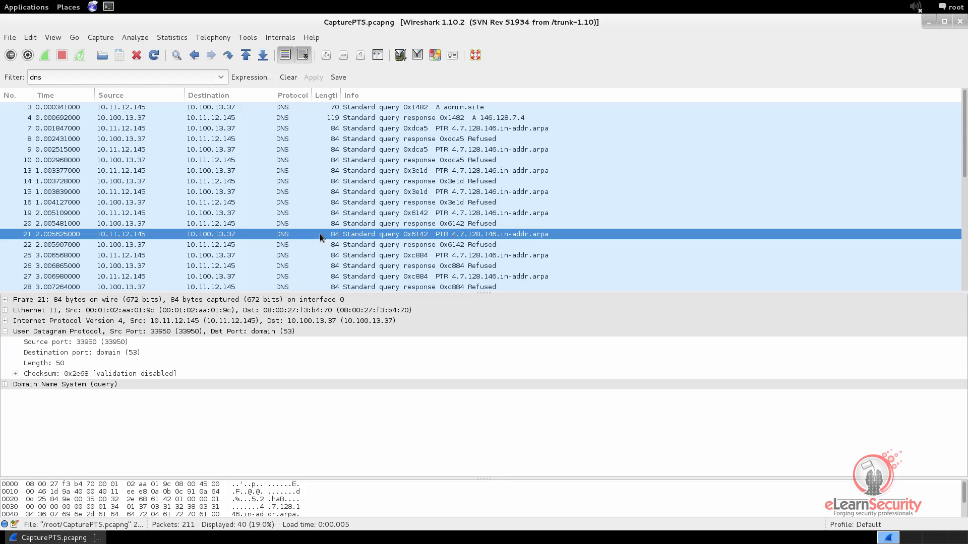
click(73, 342)
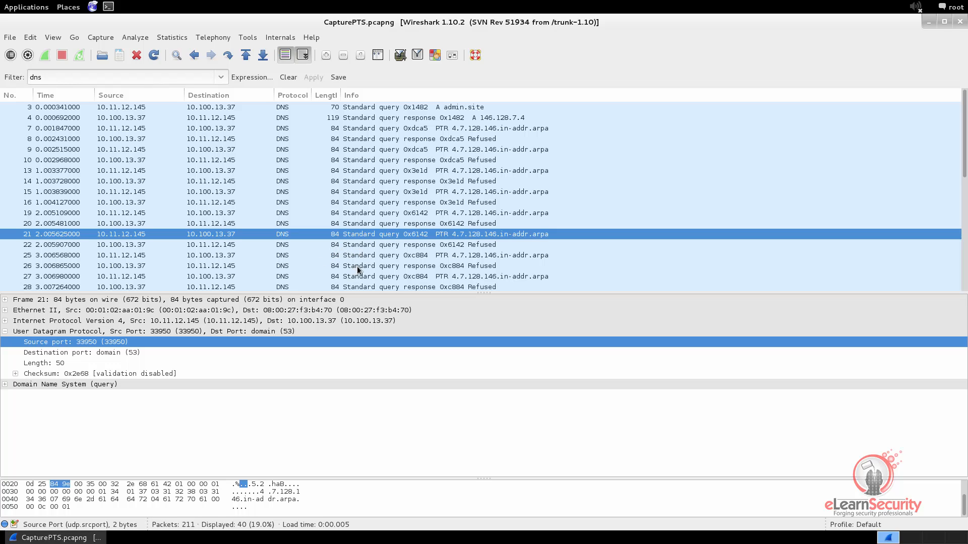
Compare packet 25's source port 56236 with packet 21's ports 33950 and 53.
click(378, 256)
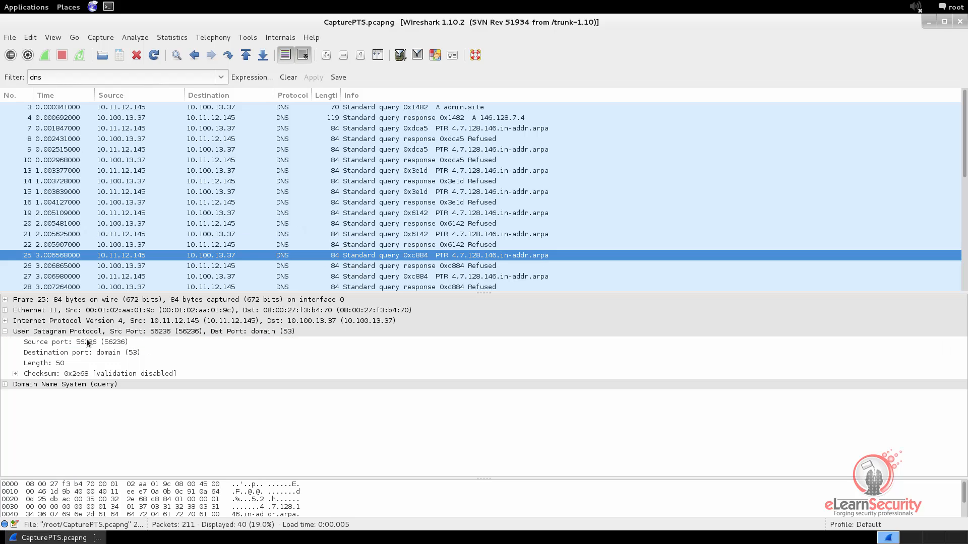
click(88, 343)
click(391, 235)
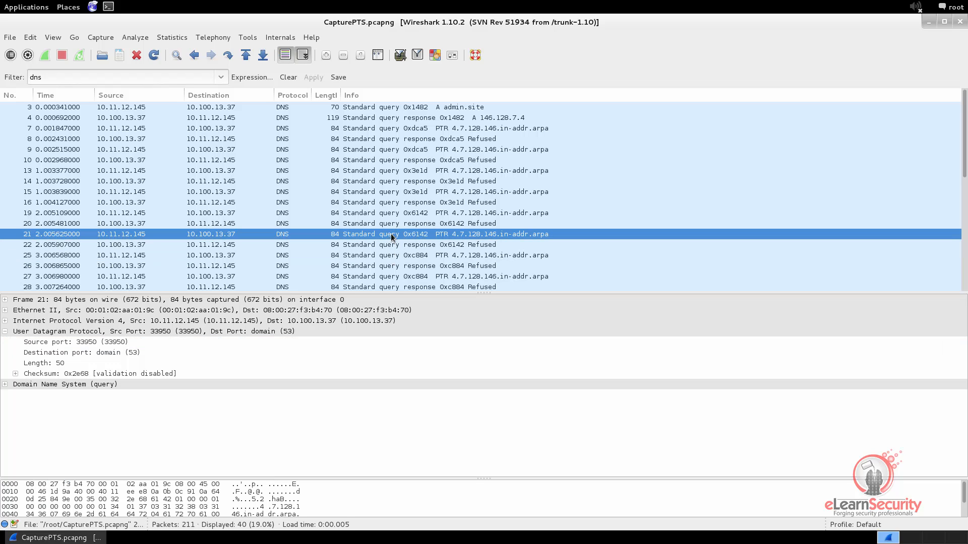
click(104, 343)
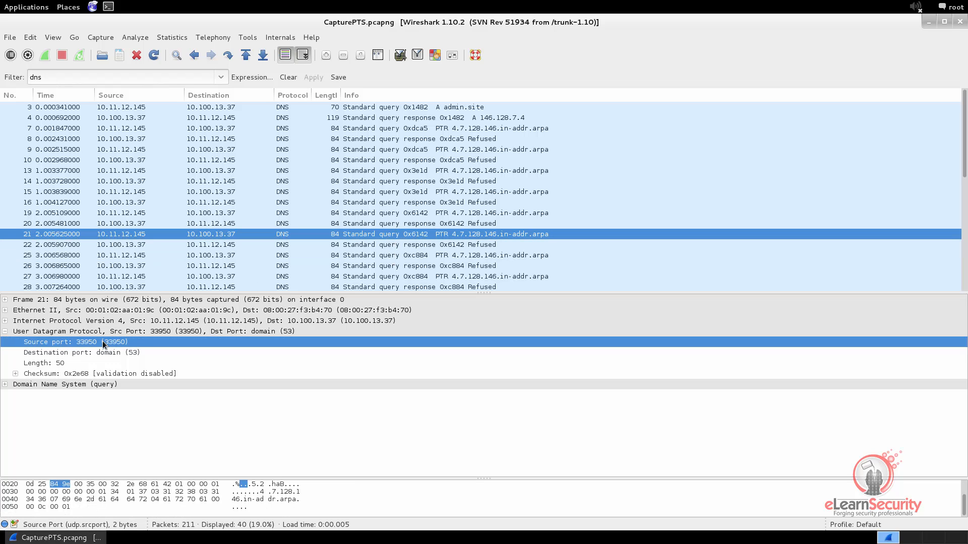
click(143, 353)
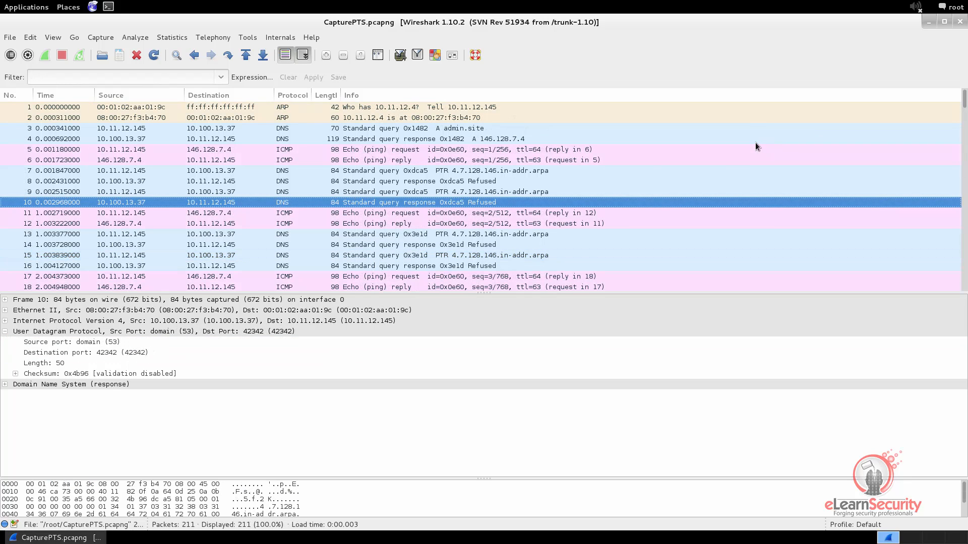
Browse frames 1–5, then apply the icmp display filter.
click(303, 108)
click(301, 118)
click(300, 128)
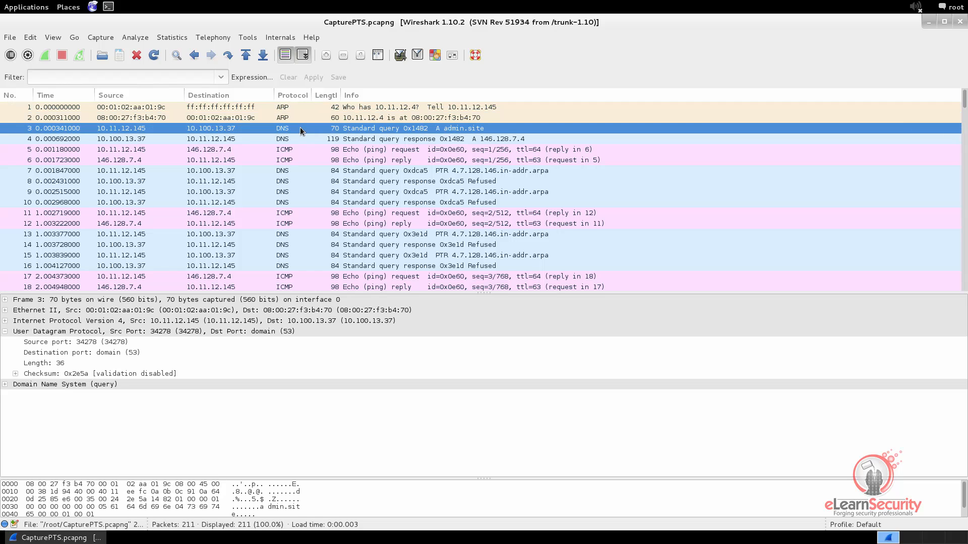
click(304, 139)
click(300, 150)
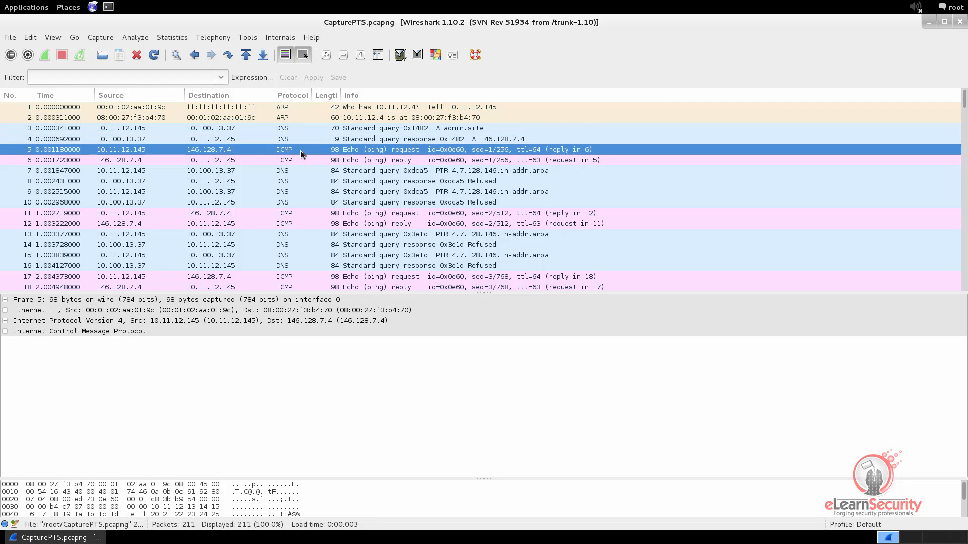
click(133, 77)
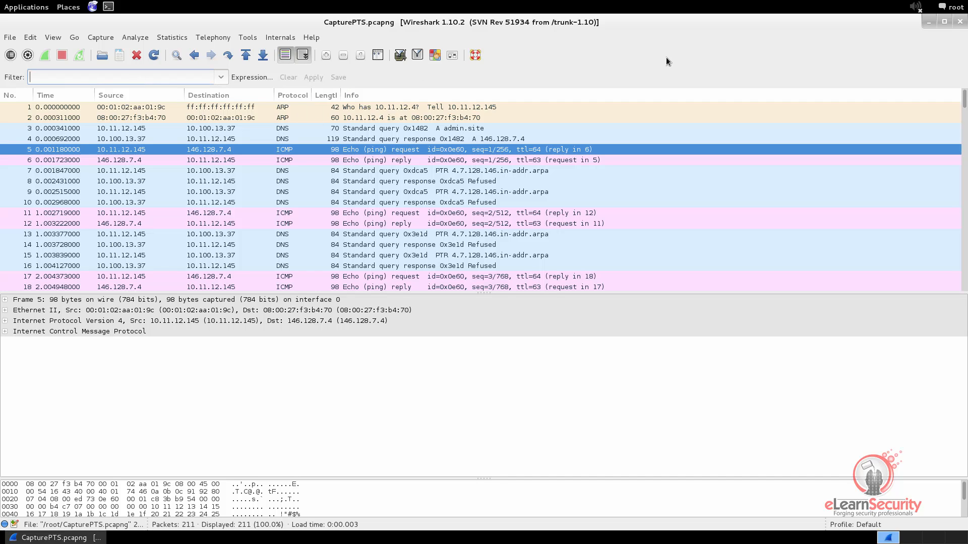
text(icmp)
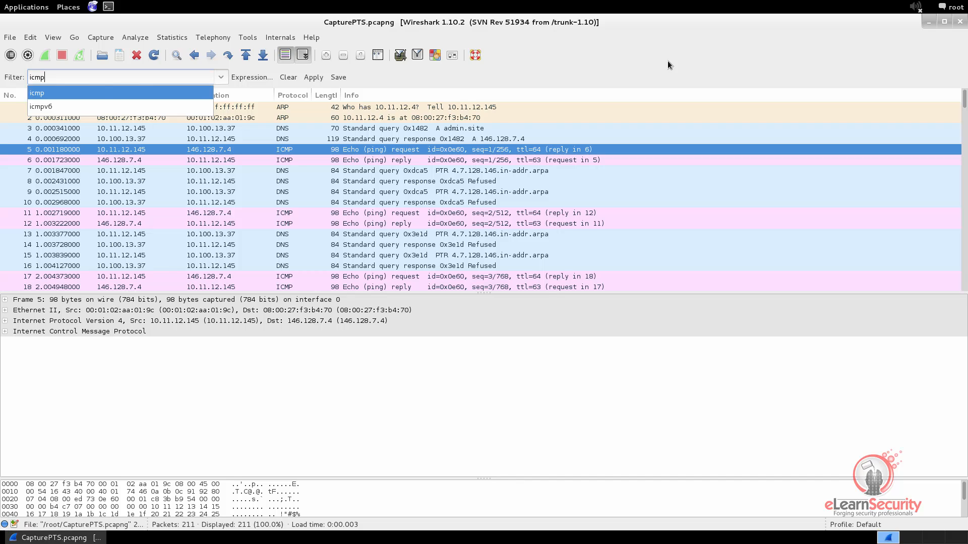
key(Return)
key(Return)
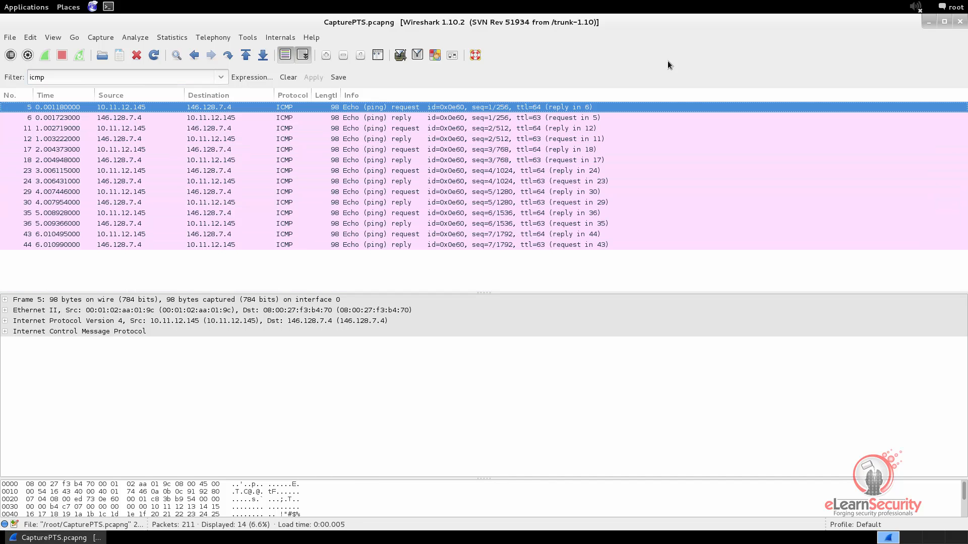
Step through the ICMP echo requests and replies, frames 6 to 44, then return to frame 5.
click(398, 115)
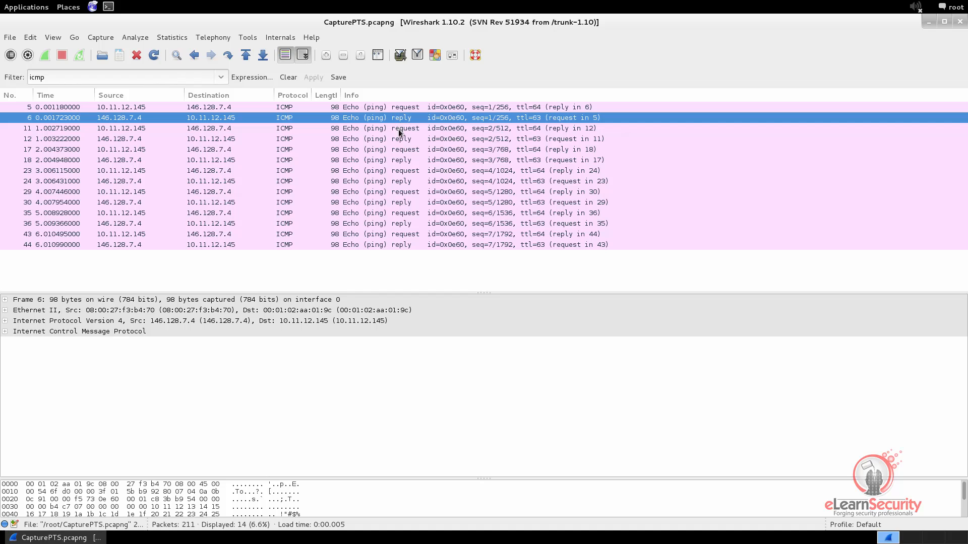
click(399, 129)
click(401, 143)
click(402, 151)
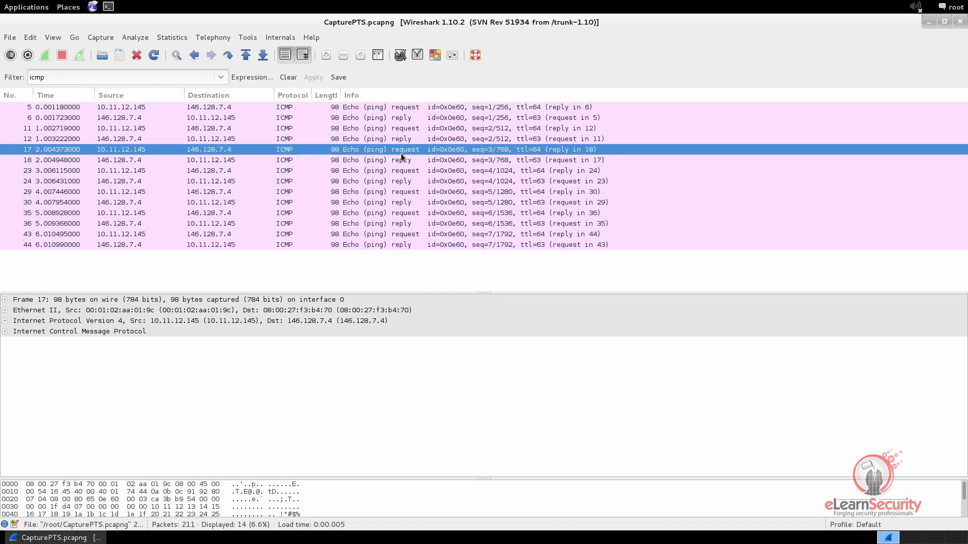
click(403, 160)
click(402, 172)
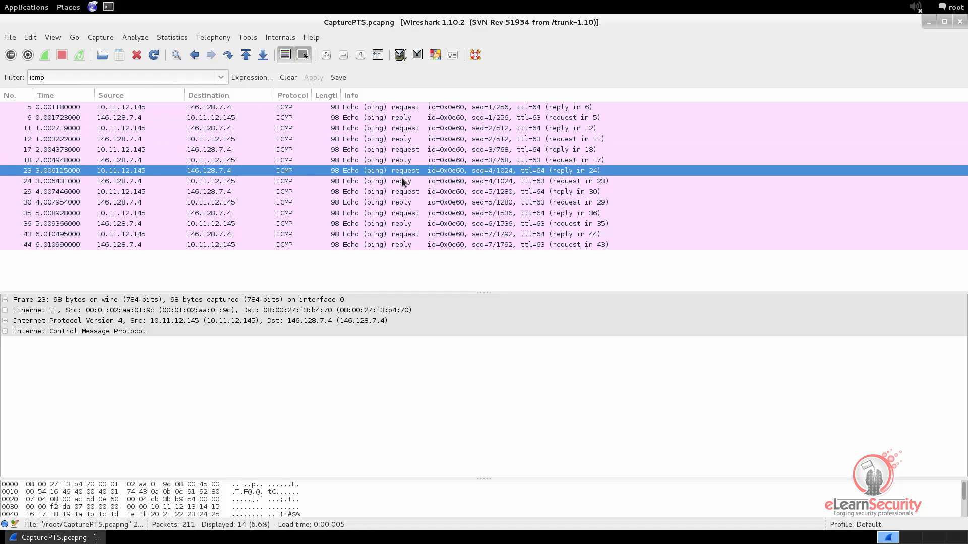
click(405, 182)
click(405, 193)
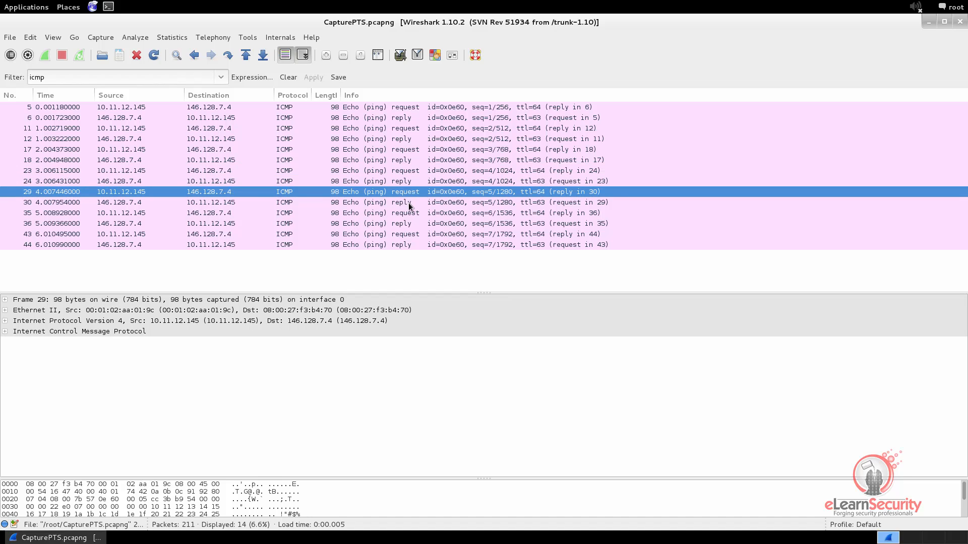
click(408, 203)
click(410, 213)
click(408, 224)
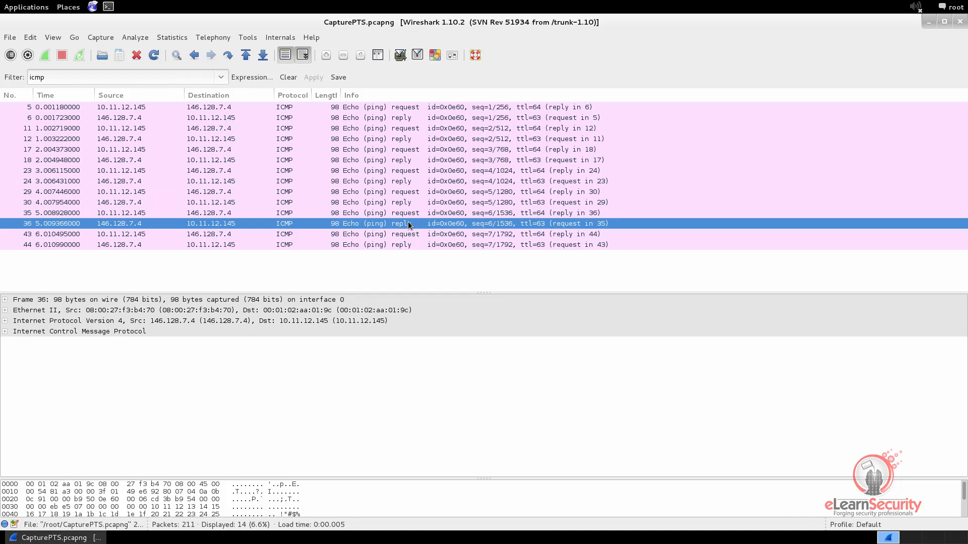
click(408, 235)
click(407, 247)
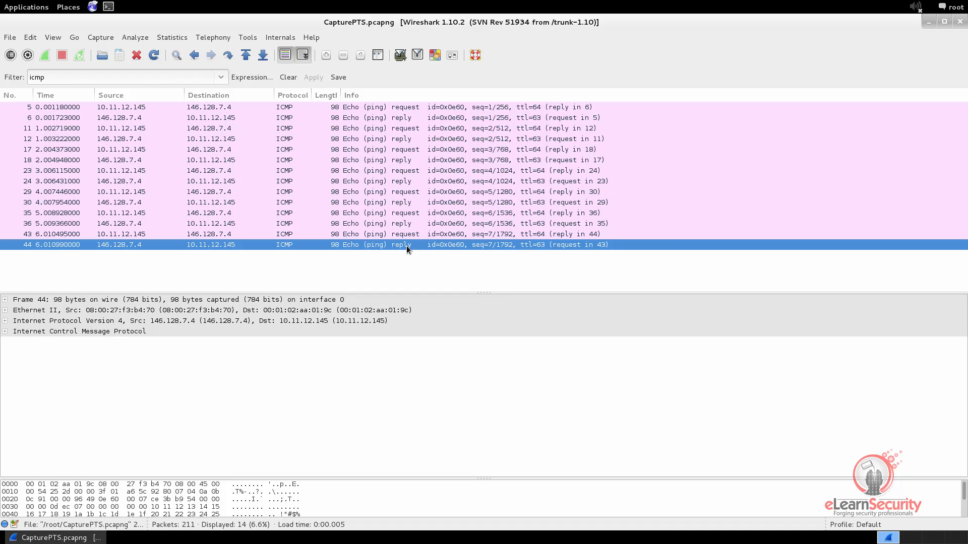
click(165, 107)
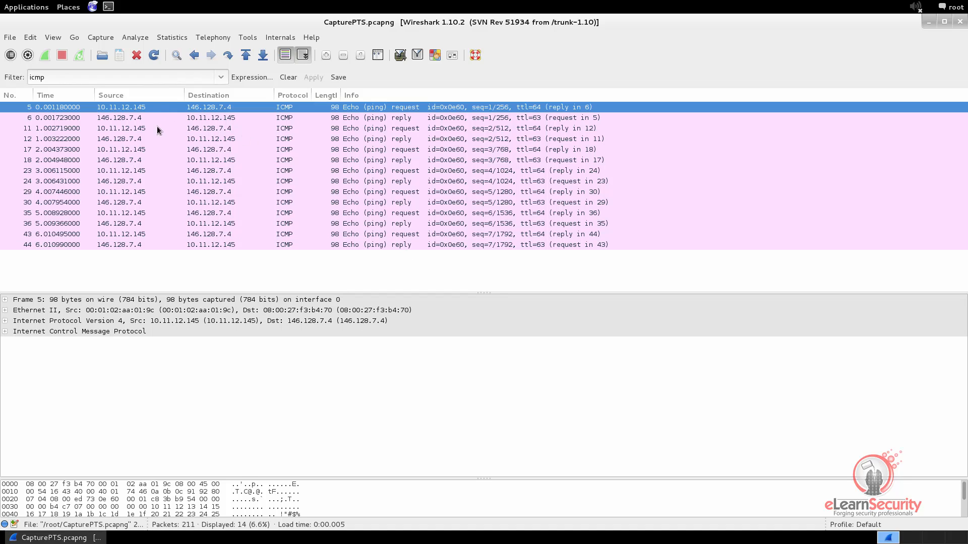
Expand the ICMP header and compare Type 8 requests (frames 5, 11) with Type 0 replies (frames 6, 12).
click(5, 333)
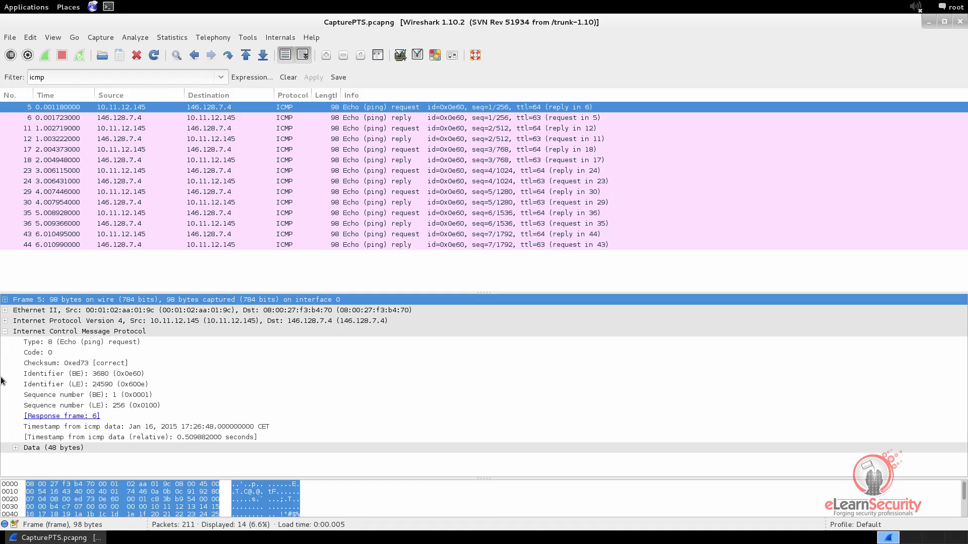
click(56, 342)
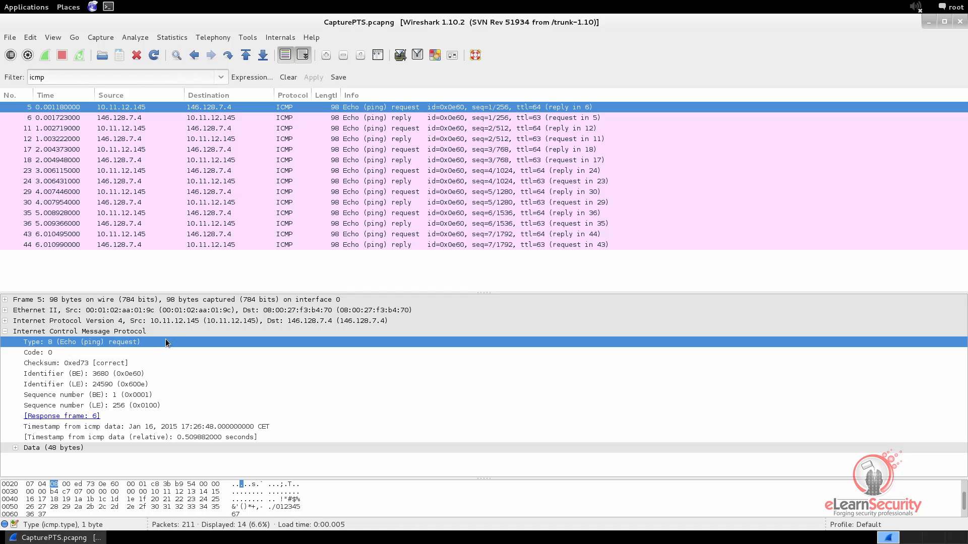
click(228, 119)
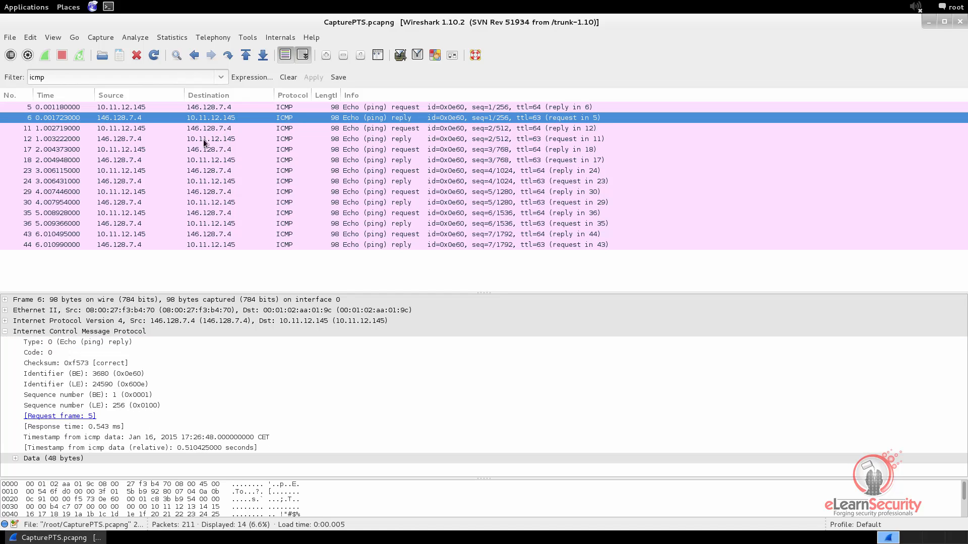
click(98, 342)
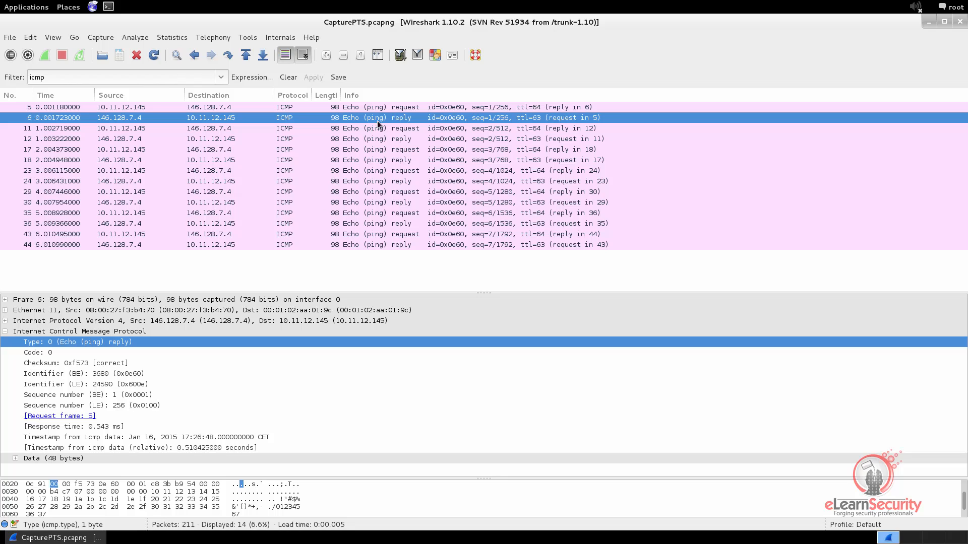
click(379, 128)
click(85, 343)
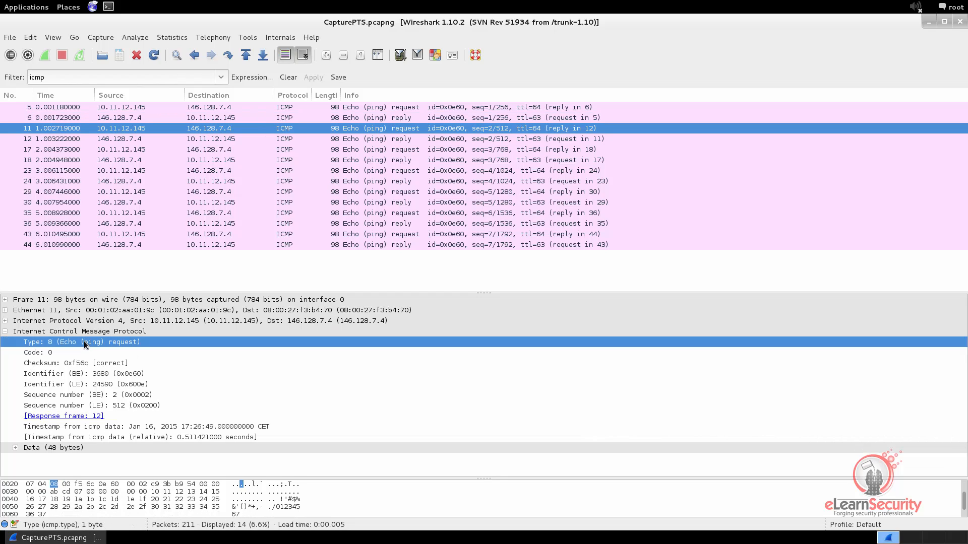
click(374, 140)
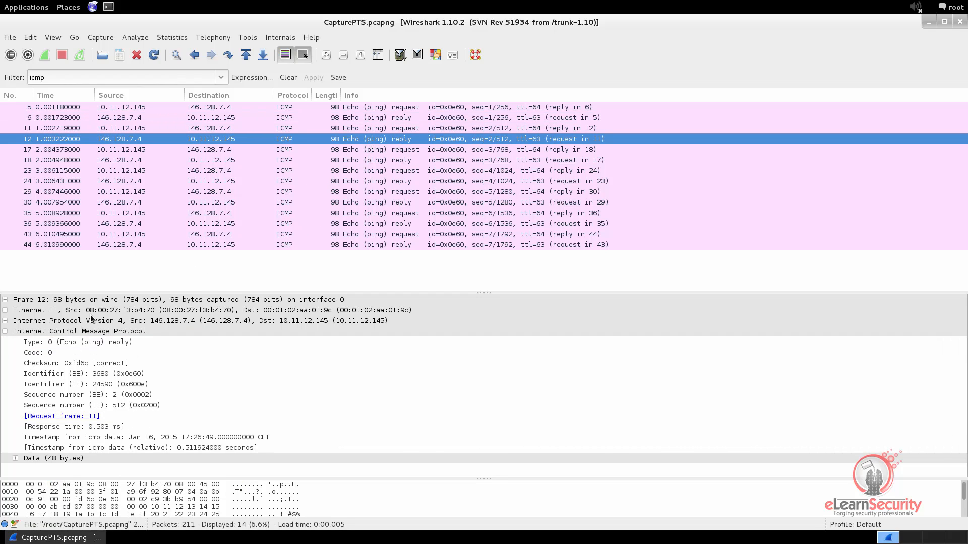
click(81, 342)
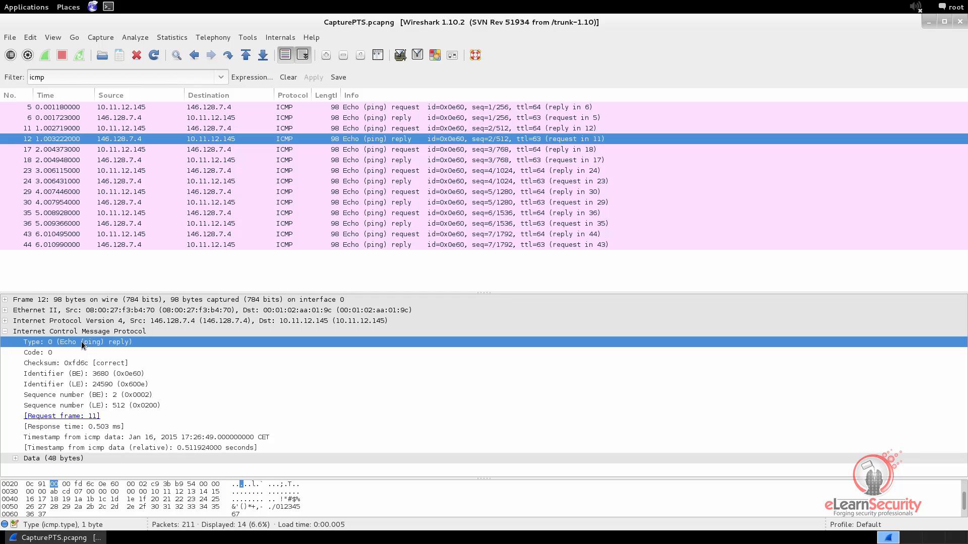
Clear the icmp filter and scroll the packet list down to packets 56–73.
click(288, 78)
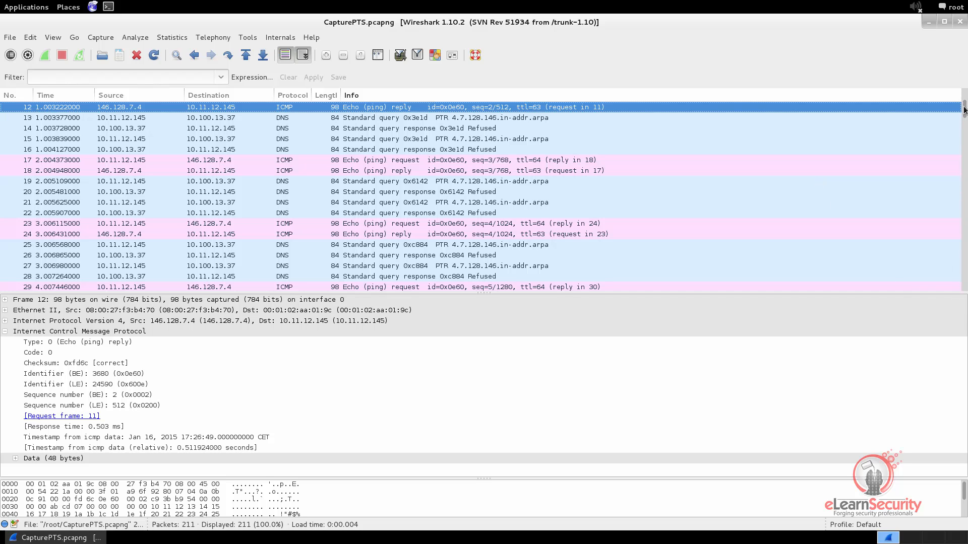
drag(964, 110, 964, 154)
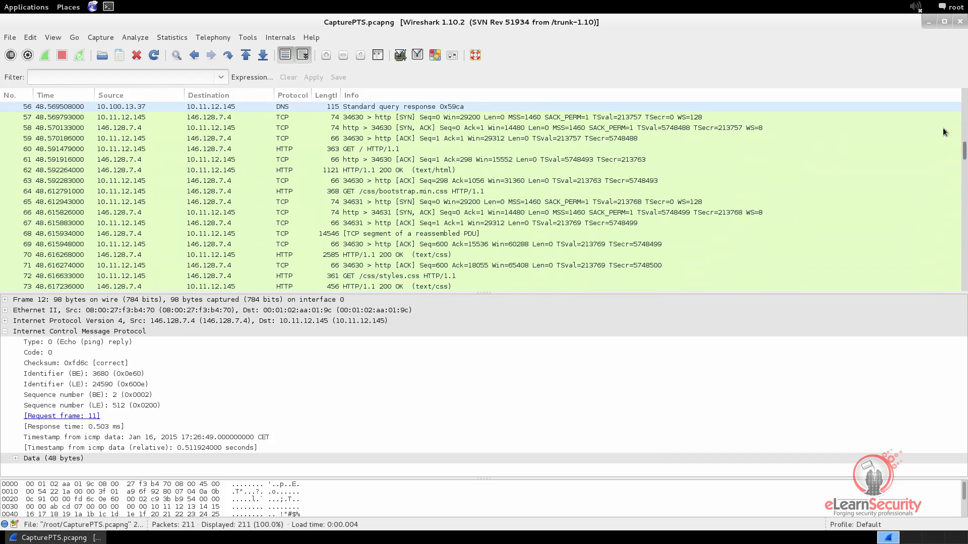
Step through handshake packets 57 (SYN), 58 (SYN-ACK) and 59 (ACK), then return to packet 57.
click(183, 118)
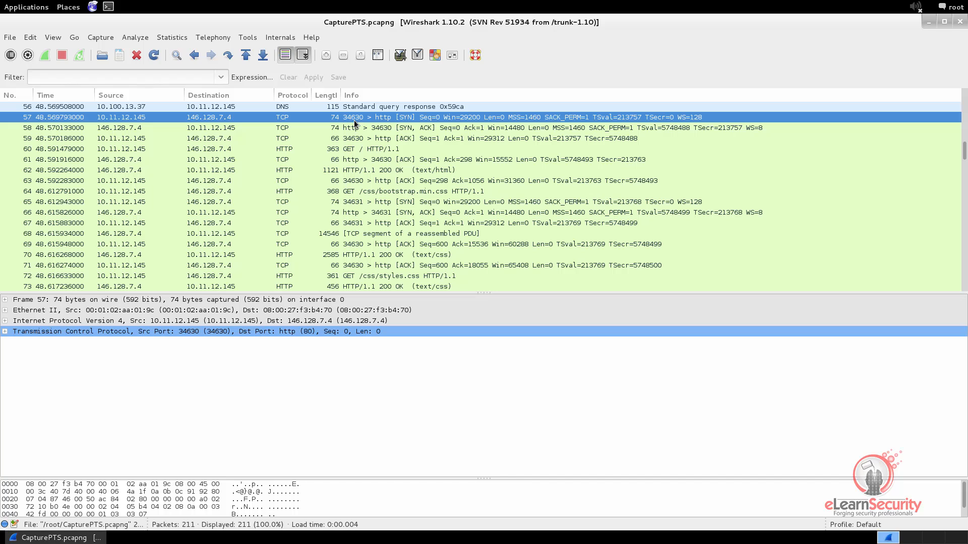
click(376, 128)
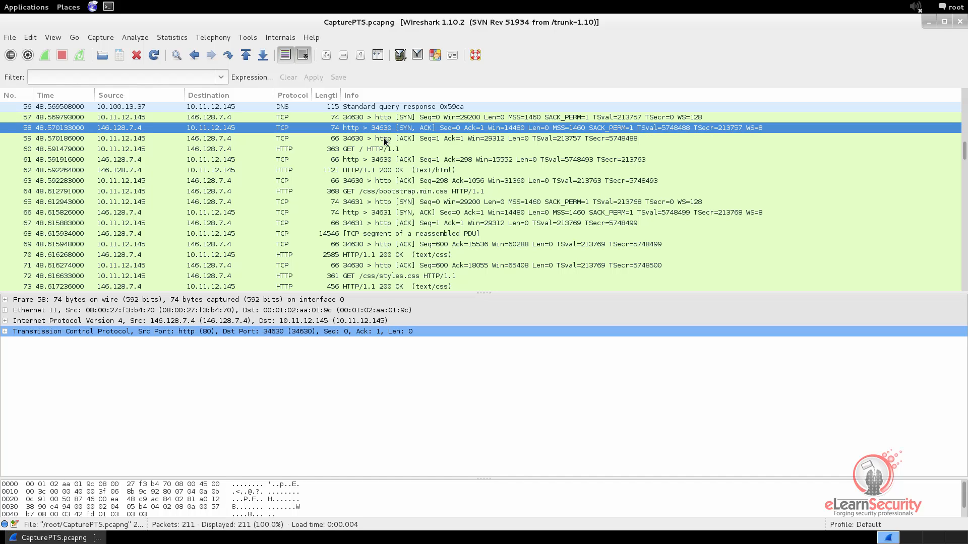
click(384, 140)
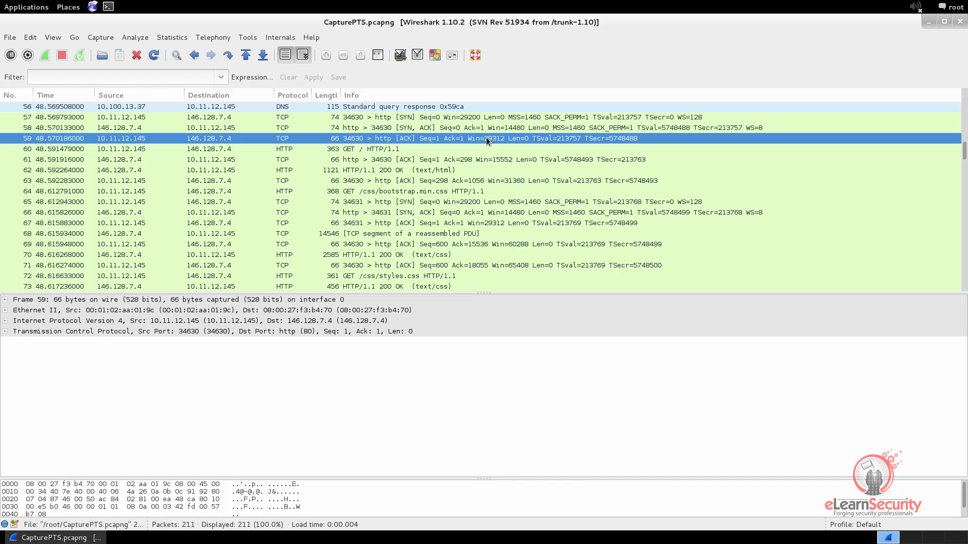
click(411, 121)
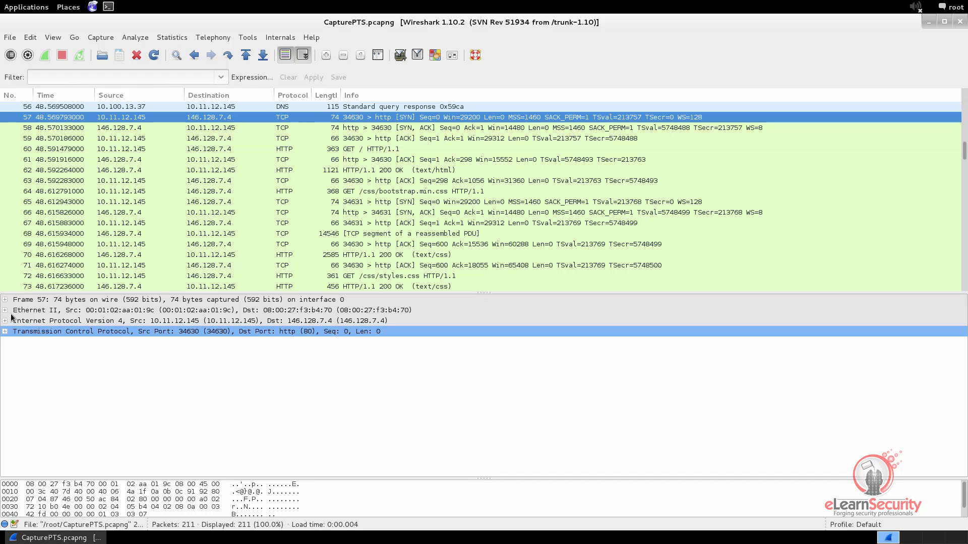
Expand packet 57's TCP header and Flags subtree to show the Syn bit set.
click(5, 331)
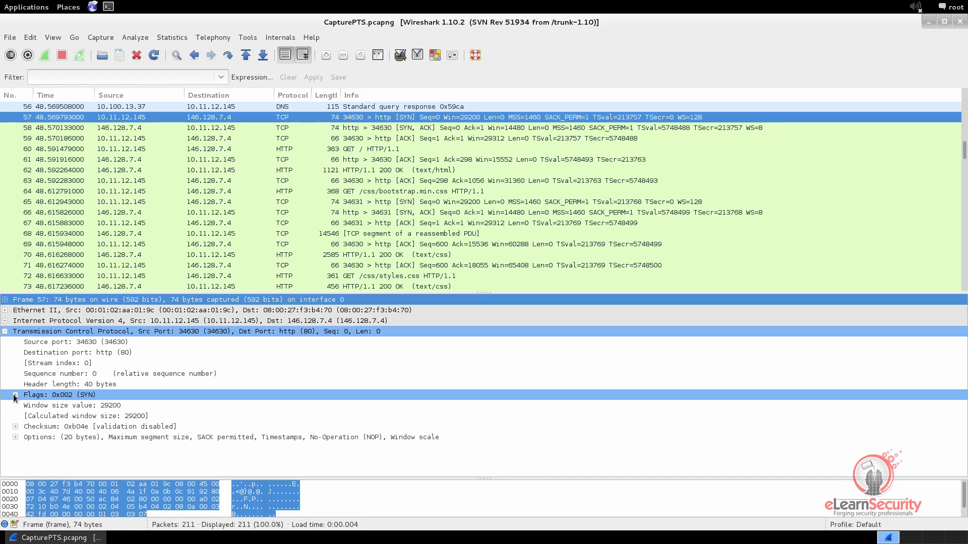
click(15, 395)
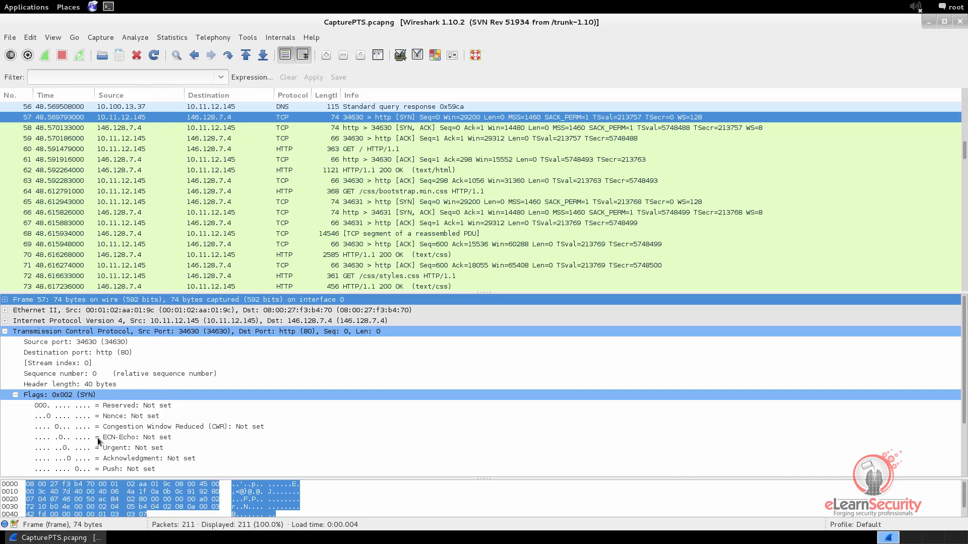
scroll(98, 437, down, 3)
click(102, 418)
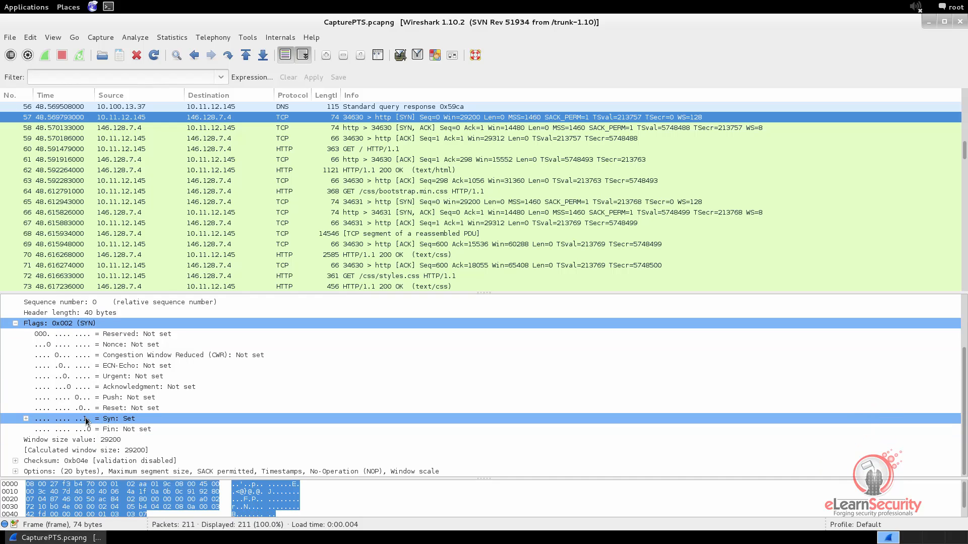
Show packet 58's Flags with both Syn and Acknowledgment bits set.
click(416, 127)
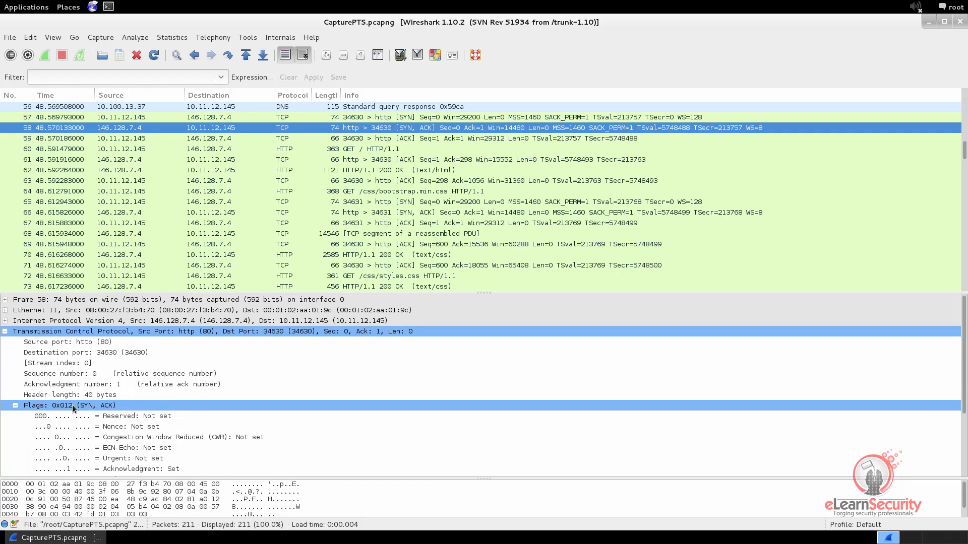
click(128, 467)
scroll(128, 469, down, 1)
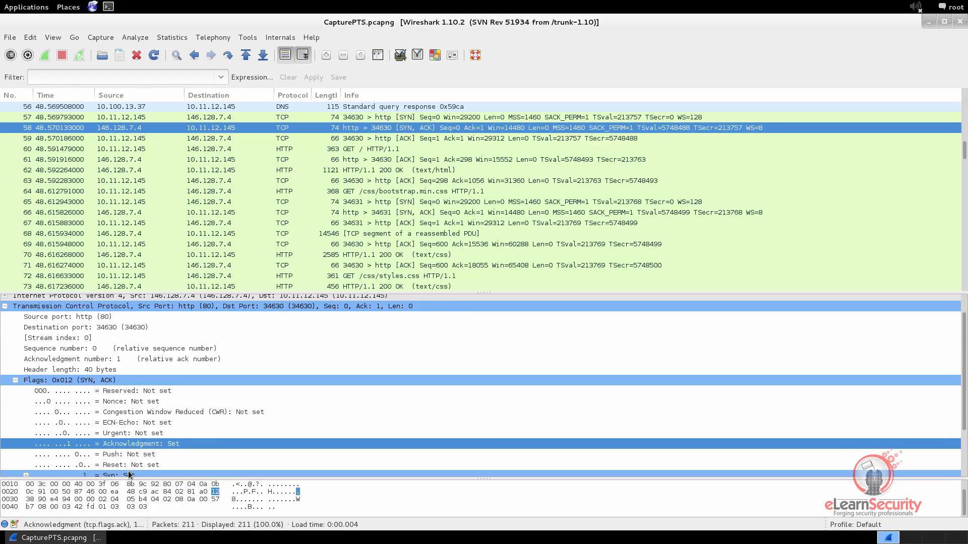
click(128, 474)
click(128, 441)
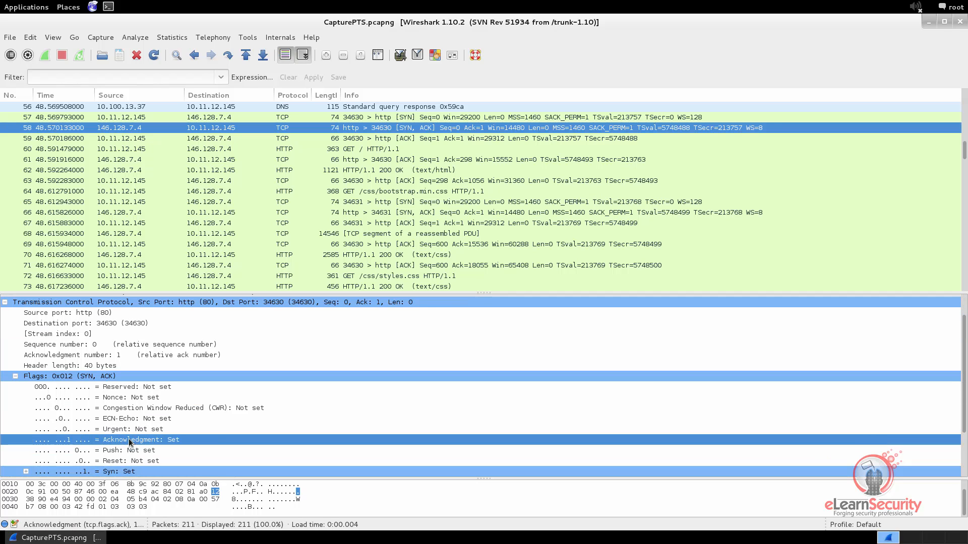
click(80, 377)
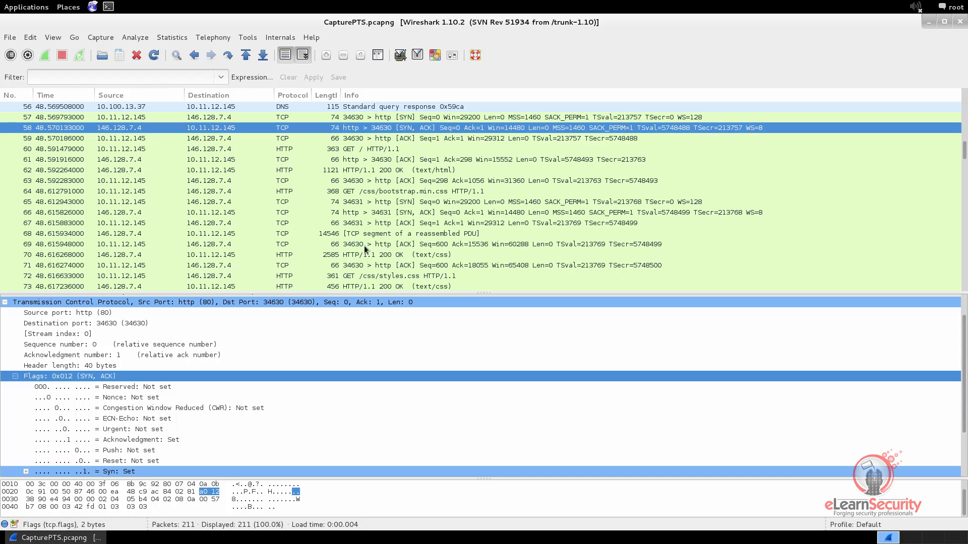
Show packet 59's Flags 0x010 with only Acknowledgment set, then return to packet 57.
click(406, 139)
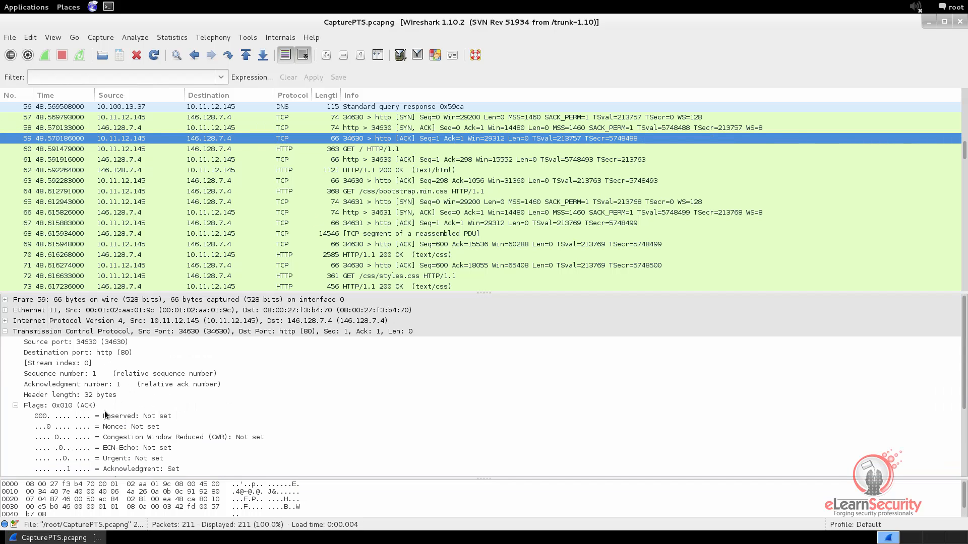
click(87, 406)
scroll(101, 408, down, 3)
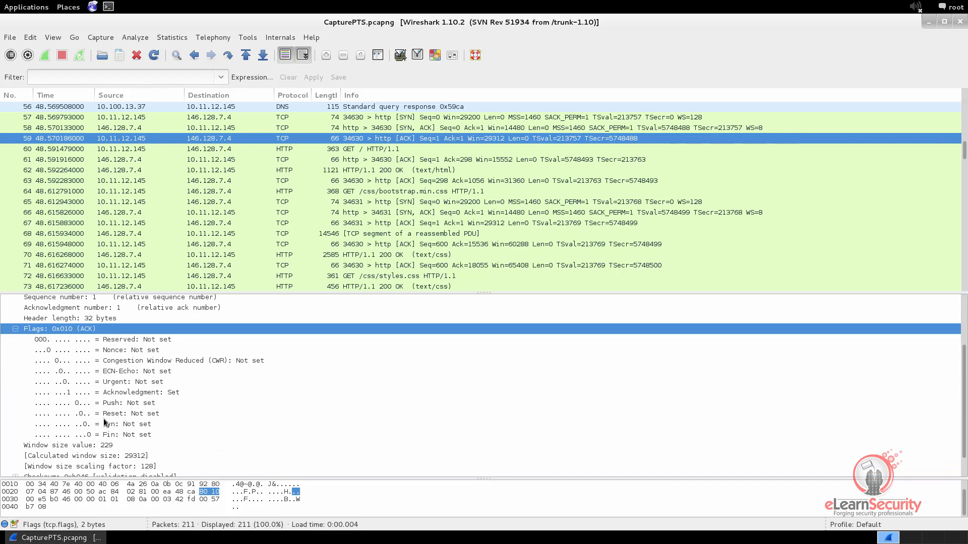
click(128, 394)
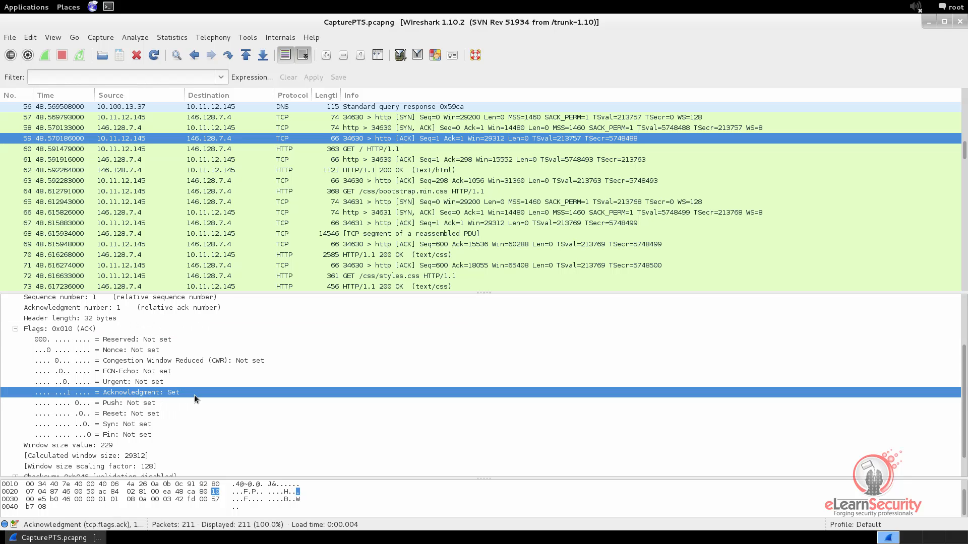
click(15, 330)
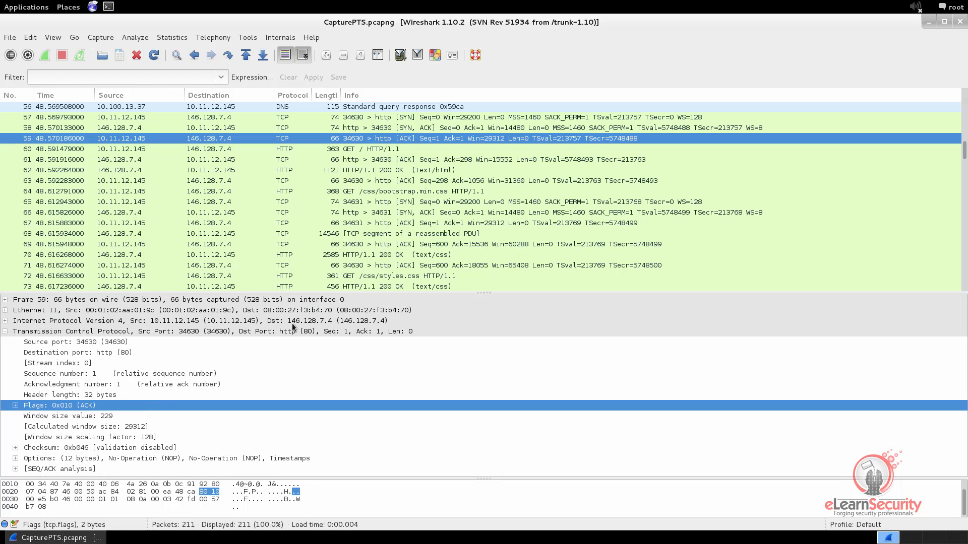
click(375, 118)
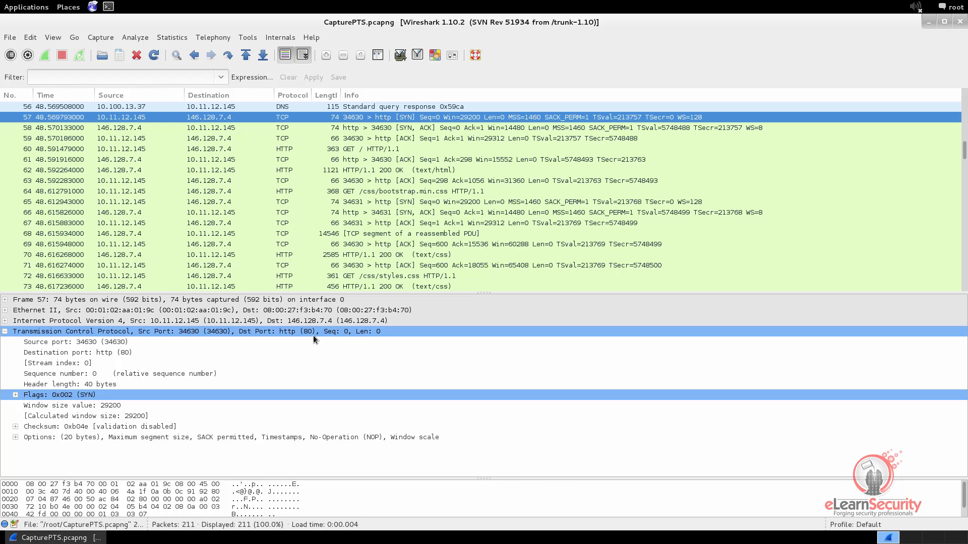
click(78, 377)
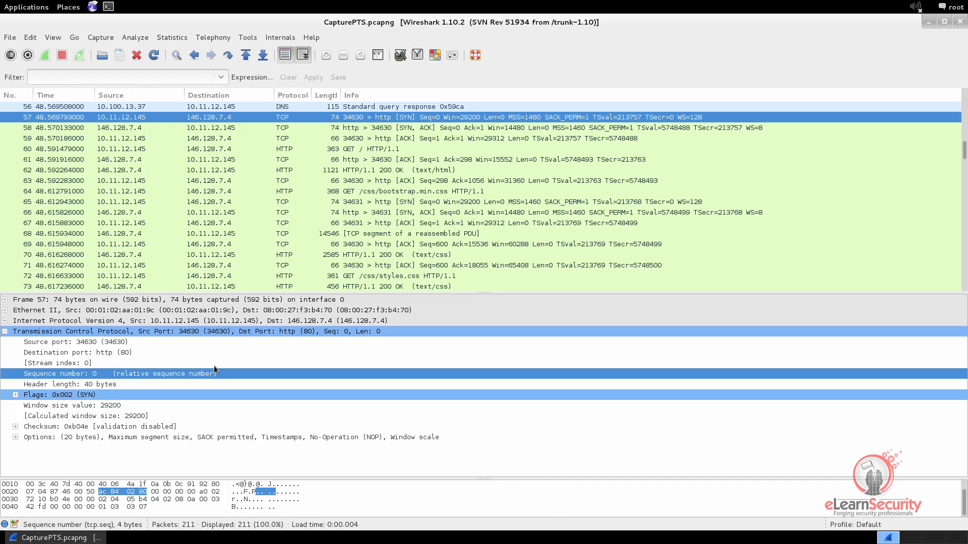
click(361, 128)
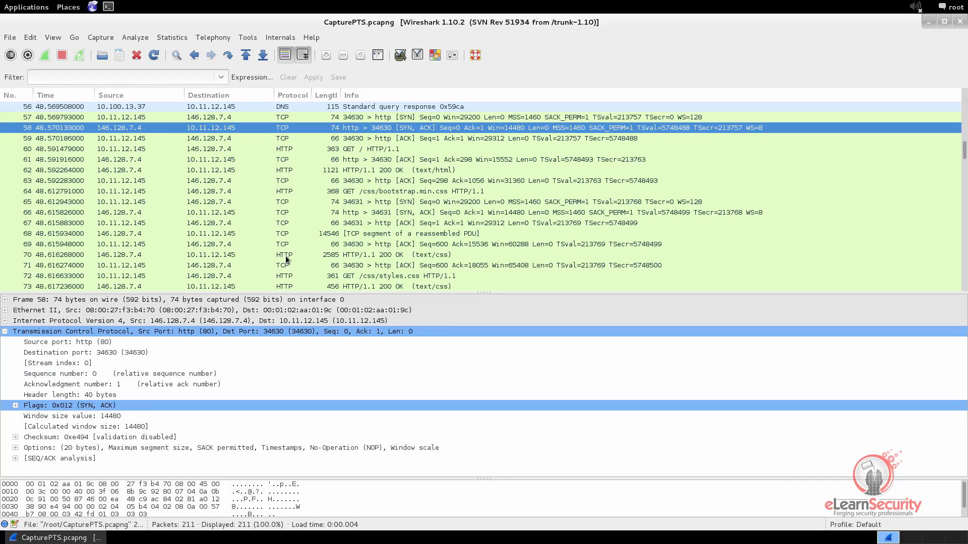
click(78, 375)
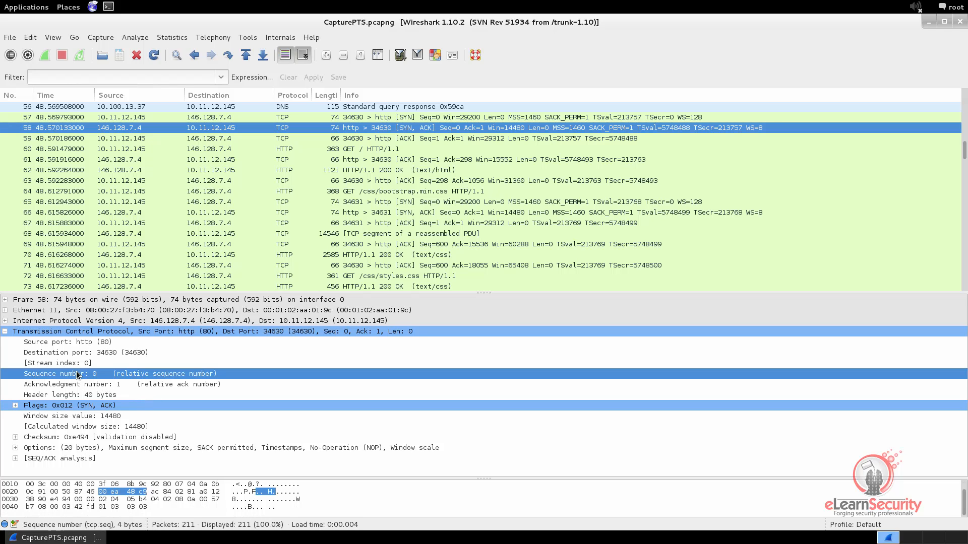
click(95, 384)
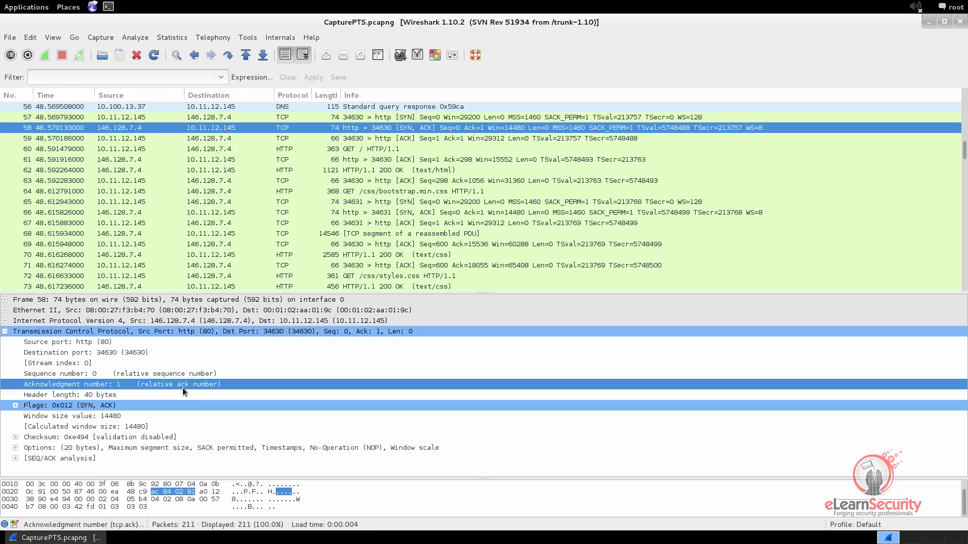
click(386, 141)
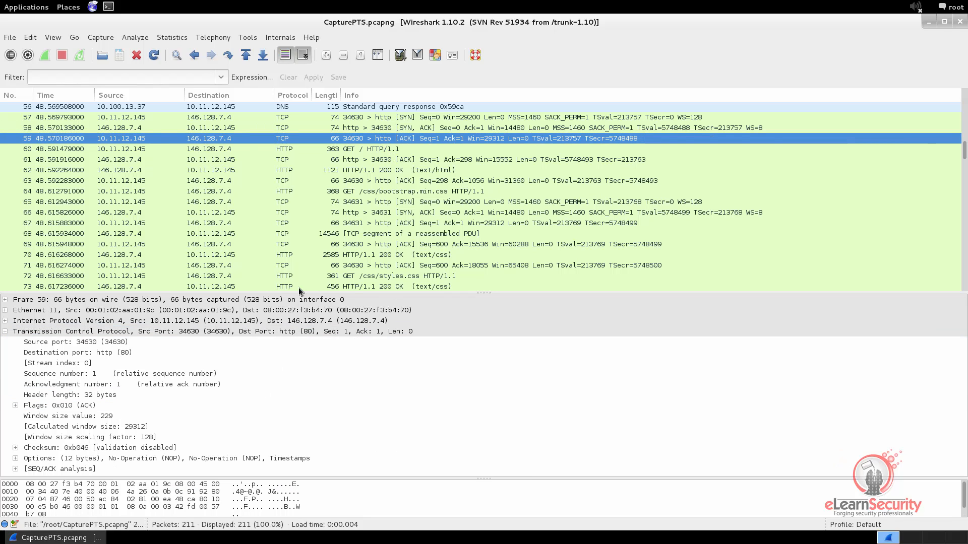
click(62, 375)
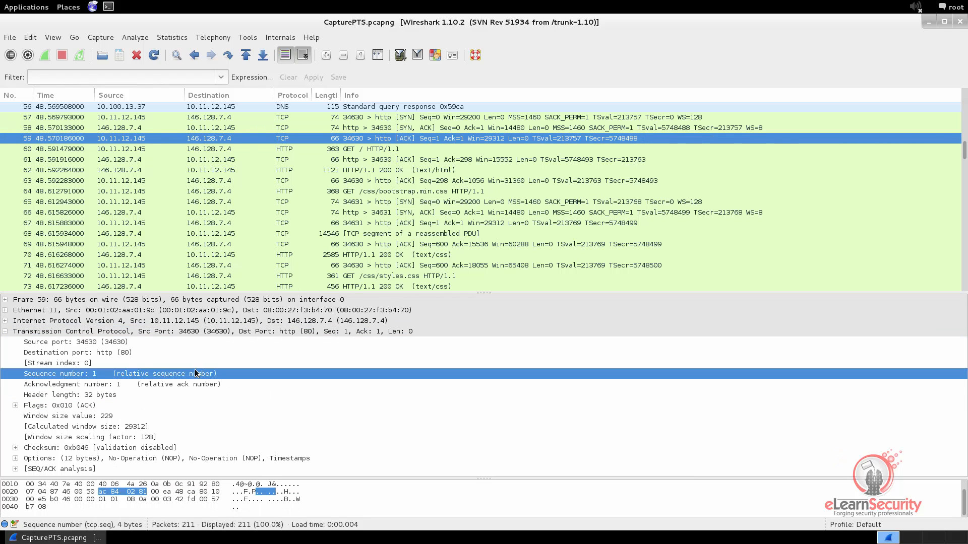
click(132, 384)
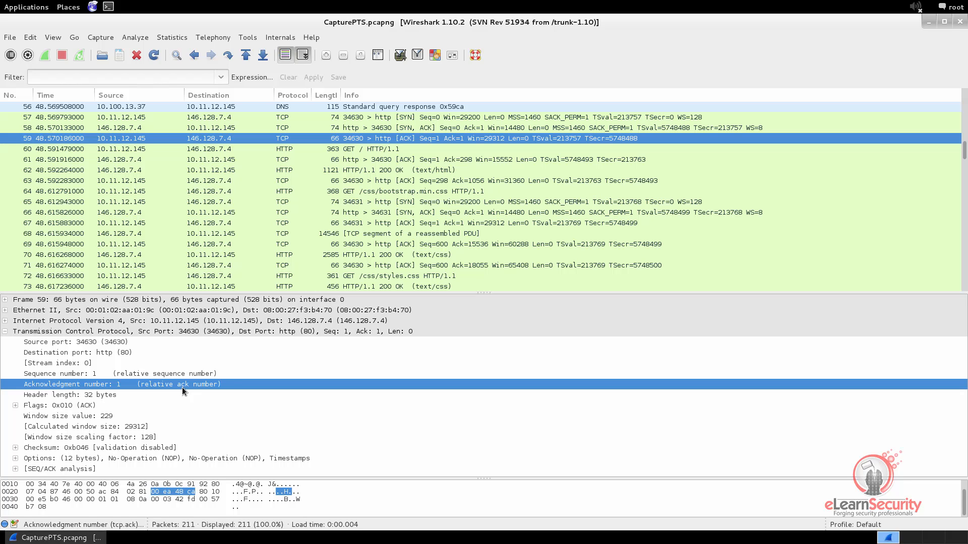
click(378, 118)
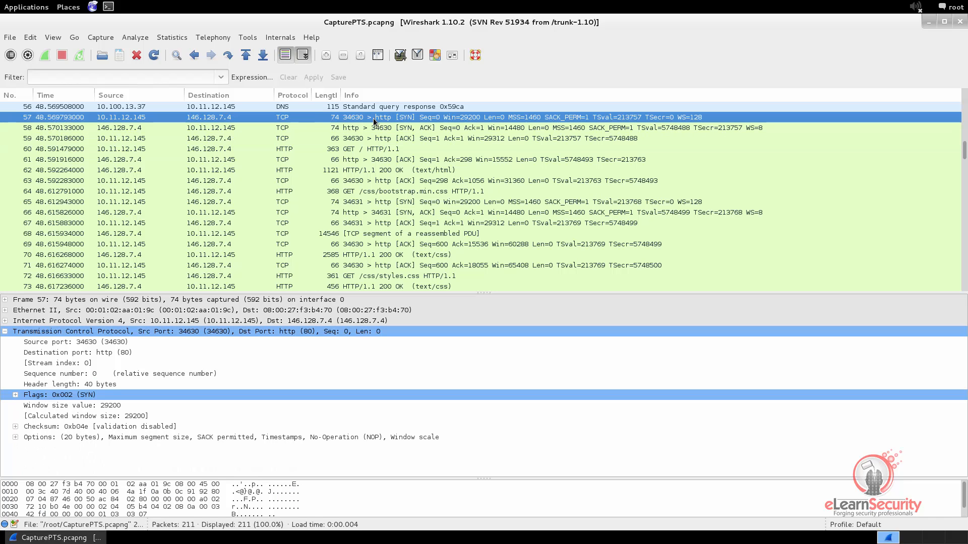
Turn off TCP Relative sequence numbers in Preferences, apply, and minimize the dialog.
click(29, 38)
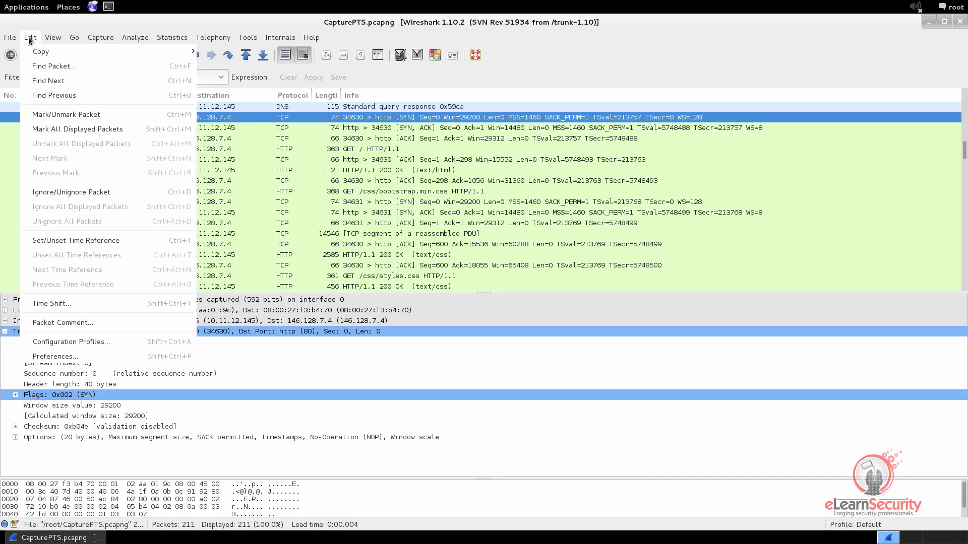
click(53, 358)
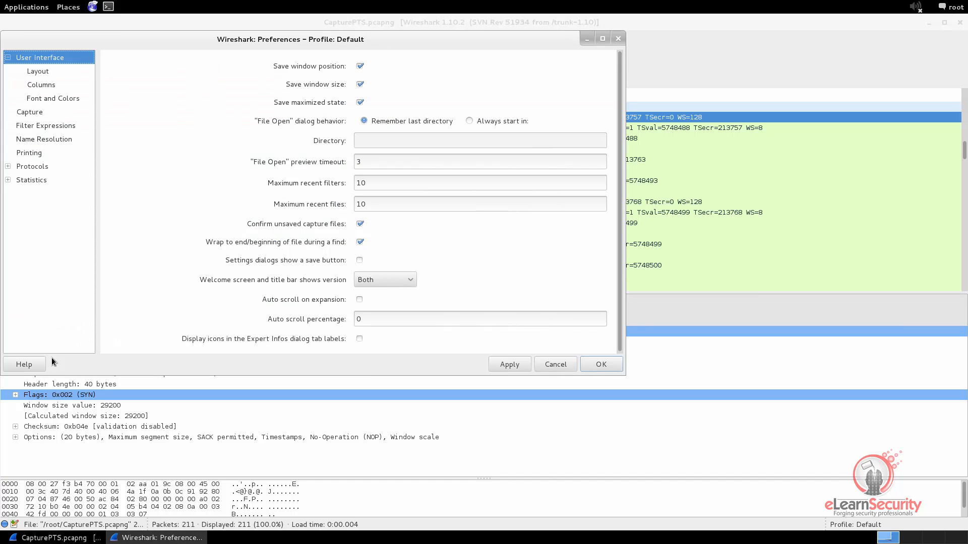
click(8, 167)
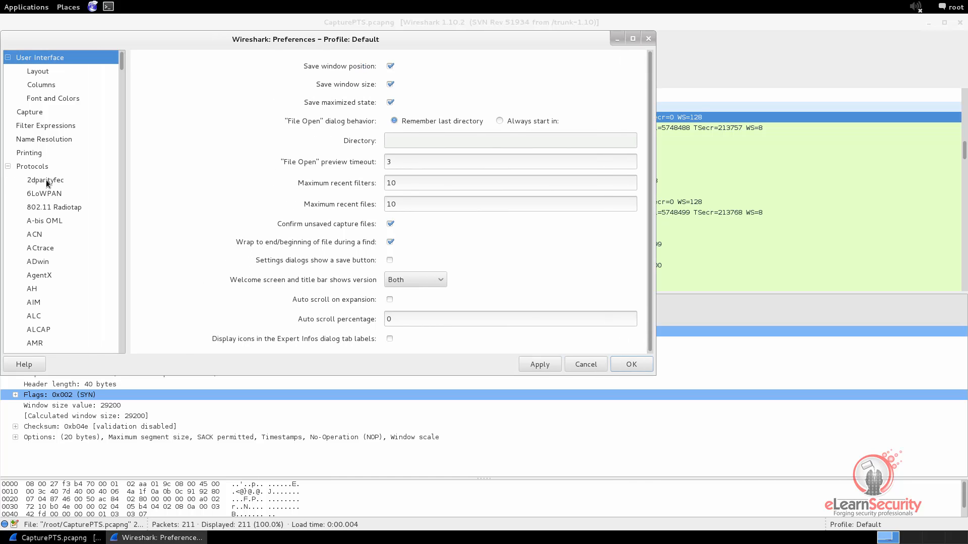
click(47, 183)
text(tcp)
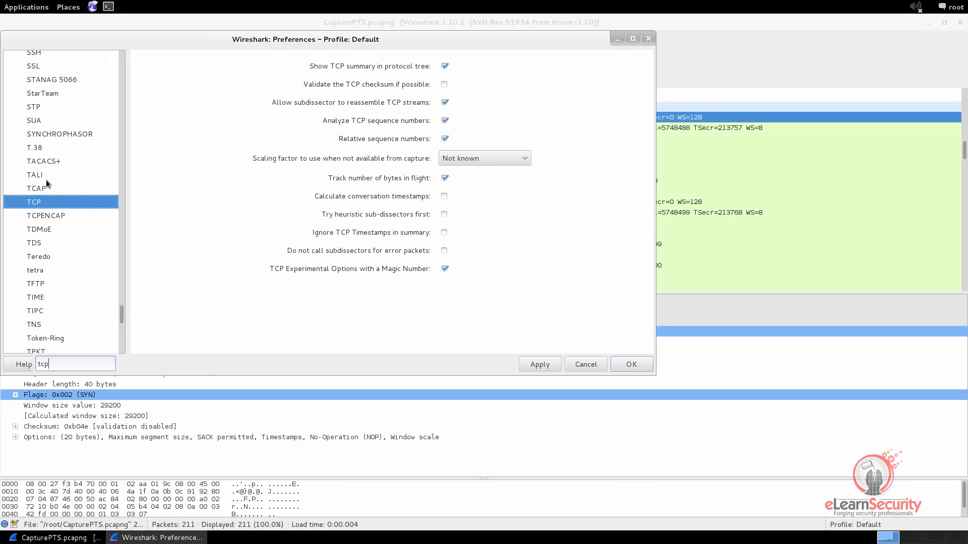
click(44, 202)
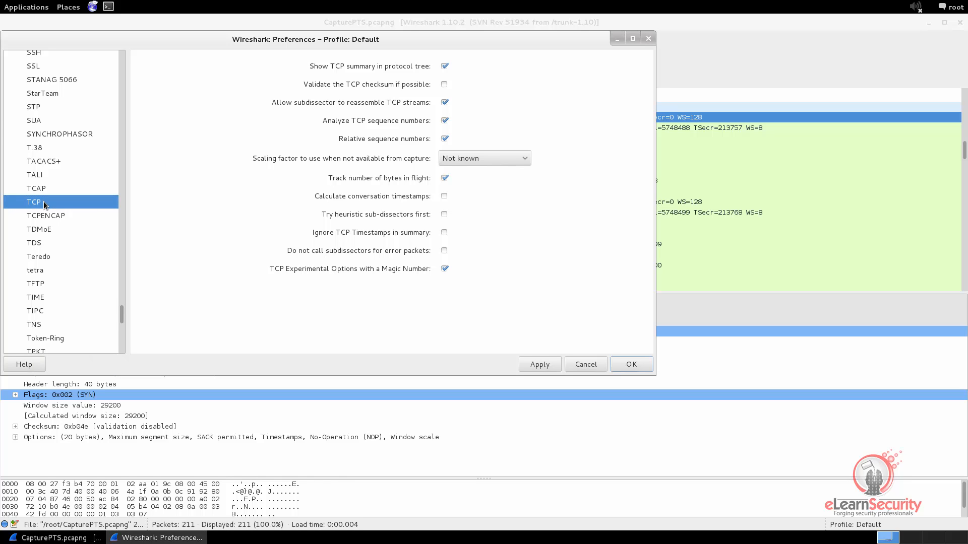
click(445, 139)
click(536, 365)
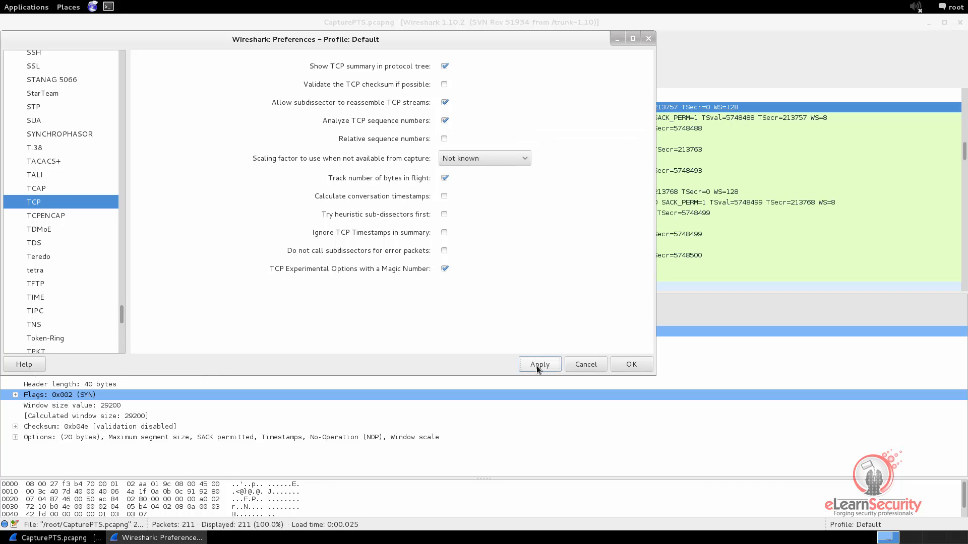
click(616, 39)
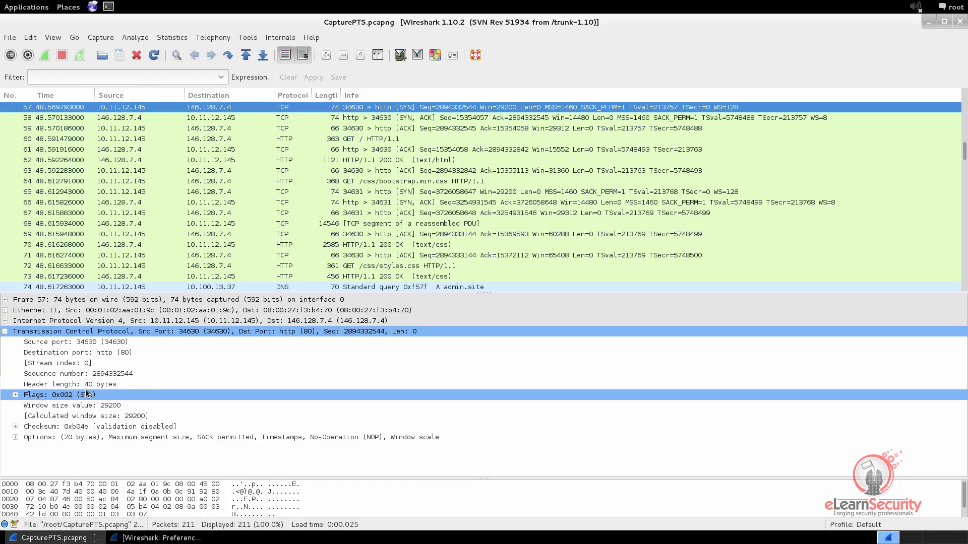
Compare absolute Seq and Ack numbers across packets 57–59, ending on GET packet 60.
click(99, 374)
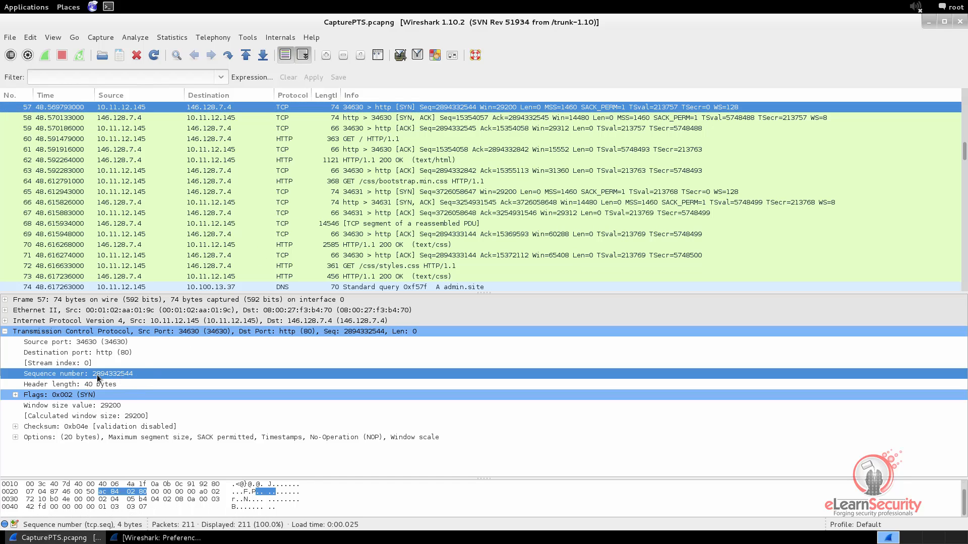
click(425, 119)
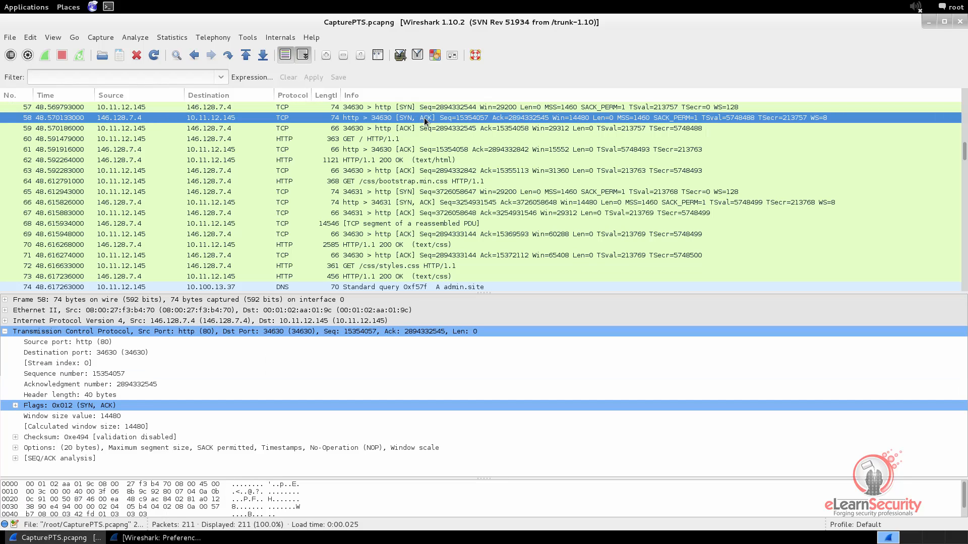
click(157, 385)
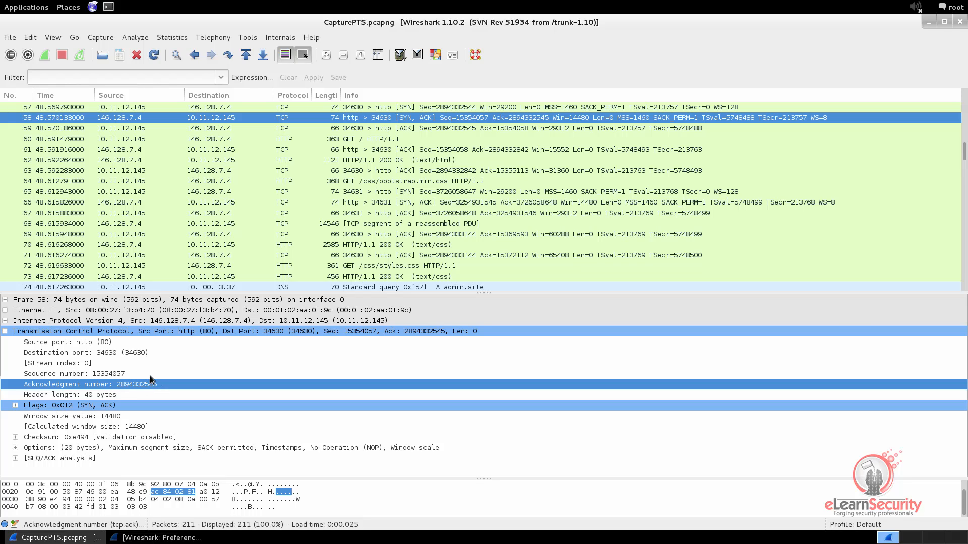
click(115, 375)
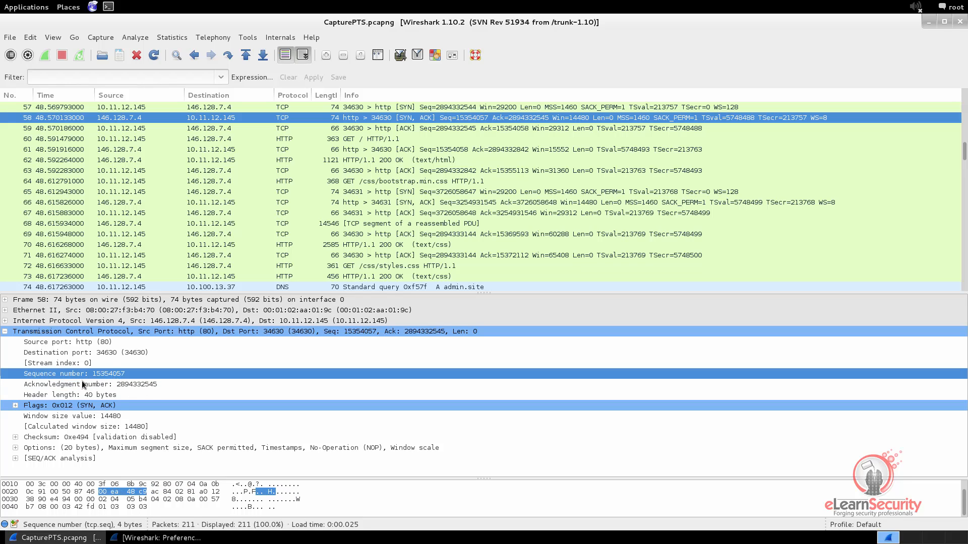
click(359, 130)
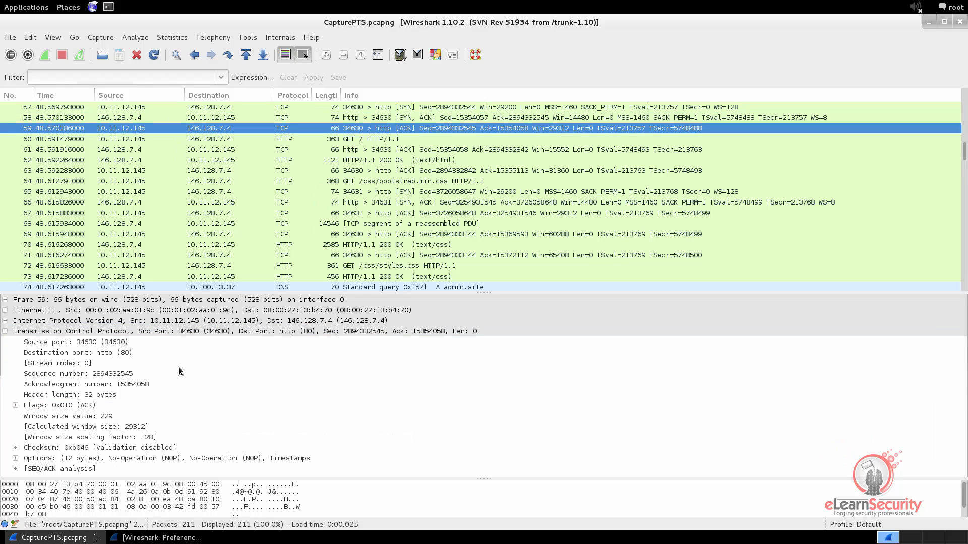
click(143, 385)
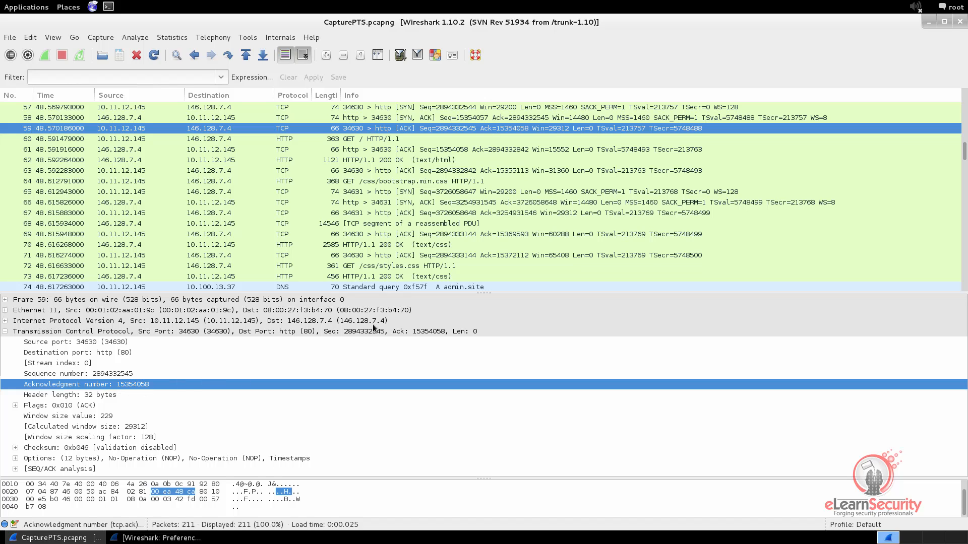
click(373, 138)
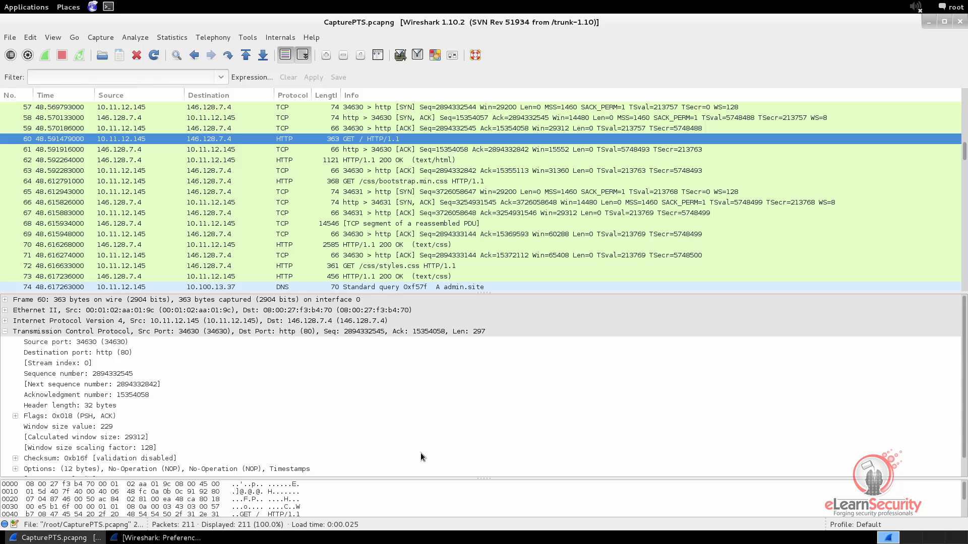
Re-enable TCP Relative sequence numbers in Preferences, apply, and close with OK.
click(133, 539)
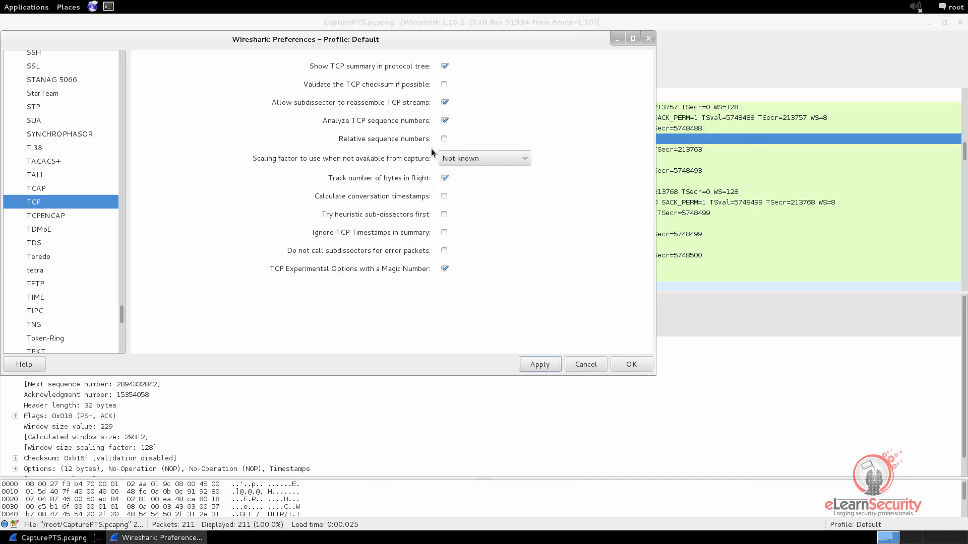
click(444, 139)
click(537, 365)
click(632, 364)
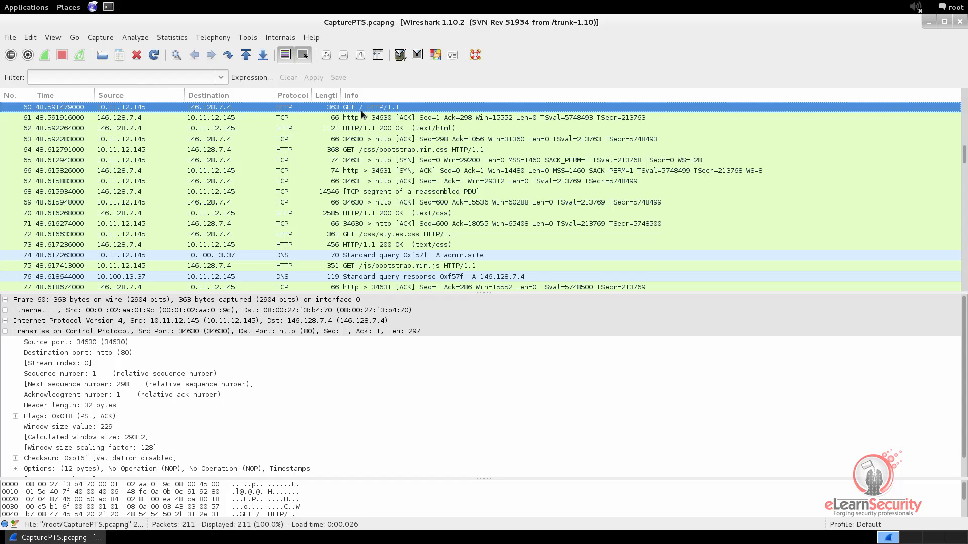
Walk packets 57–60 to see relative Seq 0 / Ack 1, highlighting the GET's TCP header.
scroll(362, 114, up, 2)
click(364, 129)
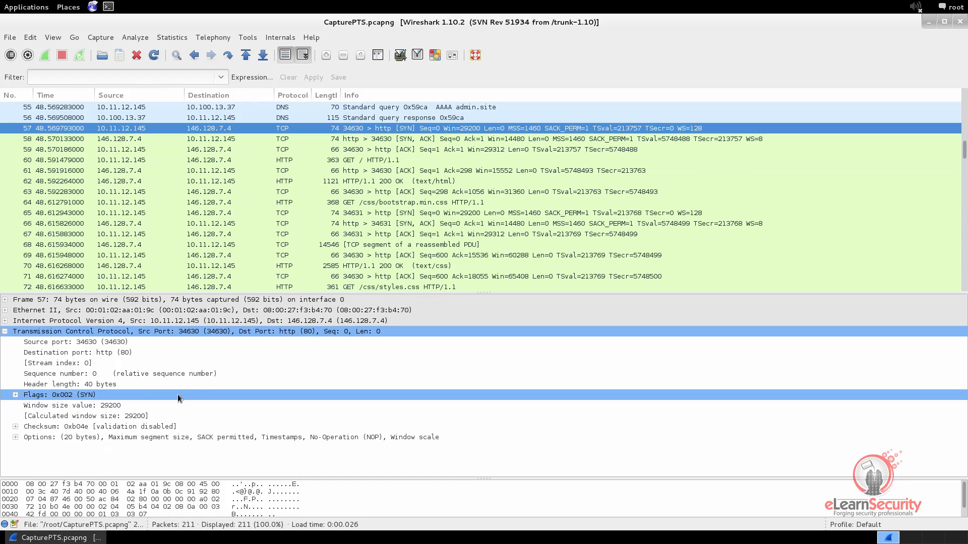
click(128, 373)
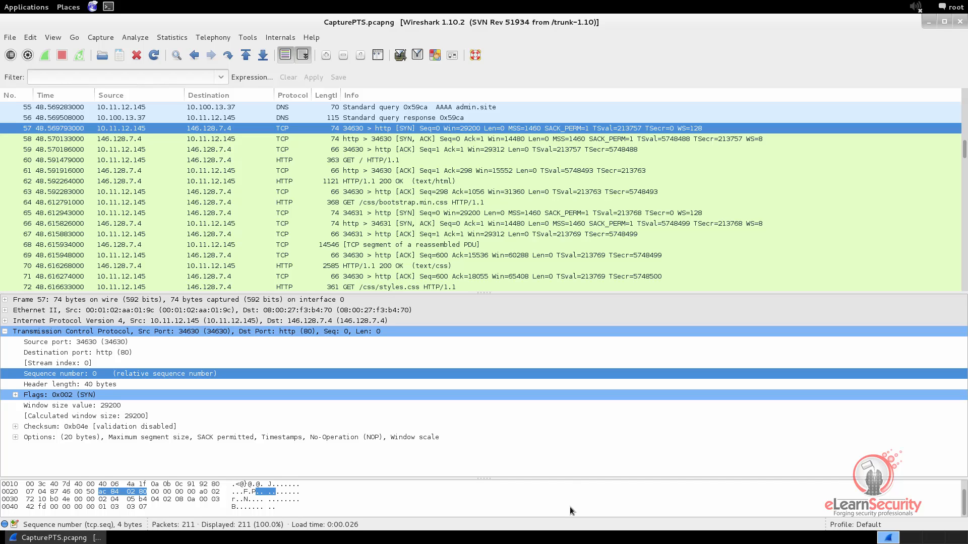
click(413, 137)
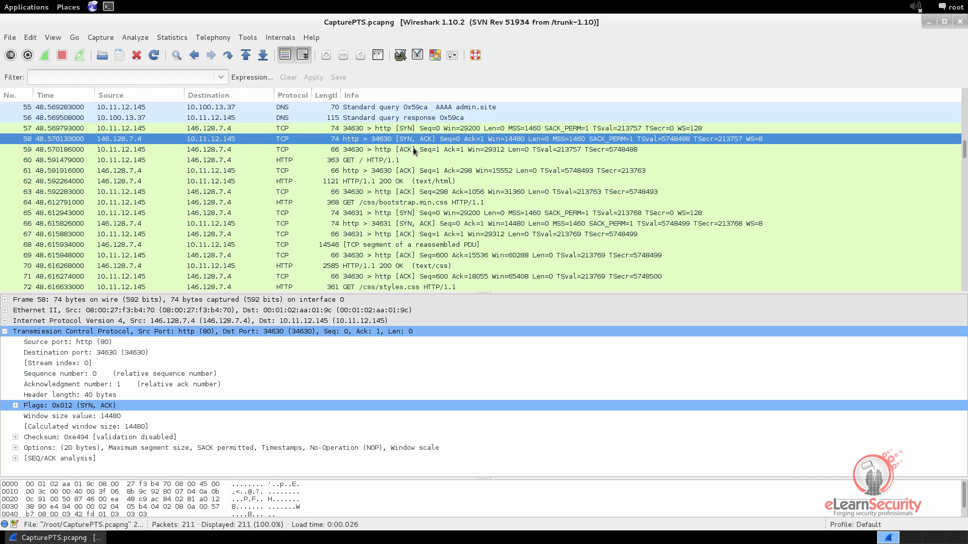
click(412, 148)
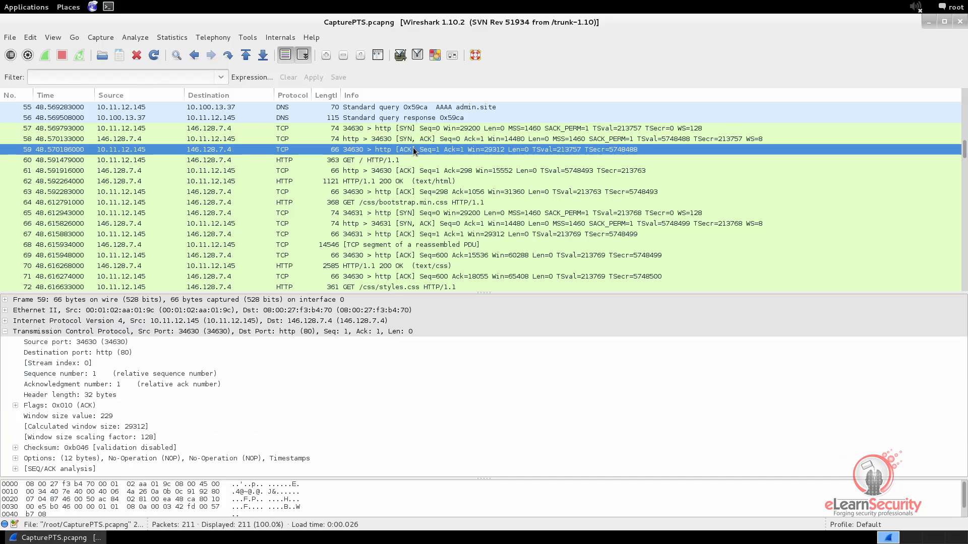
click(364, 160)
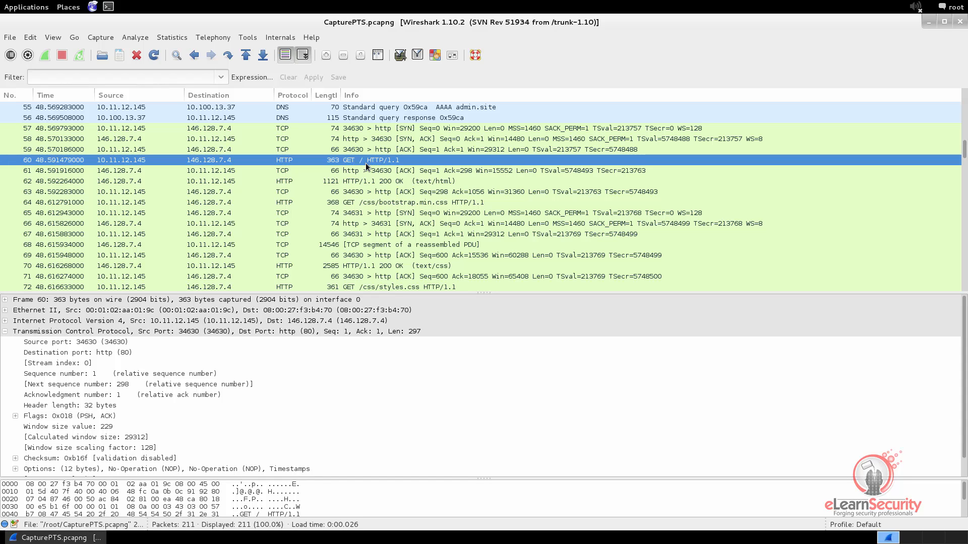
click(359, 132)
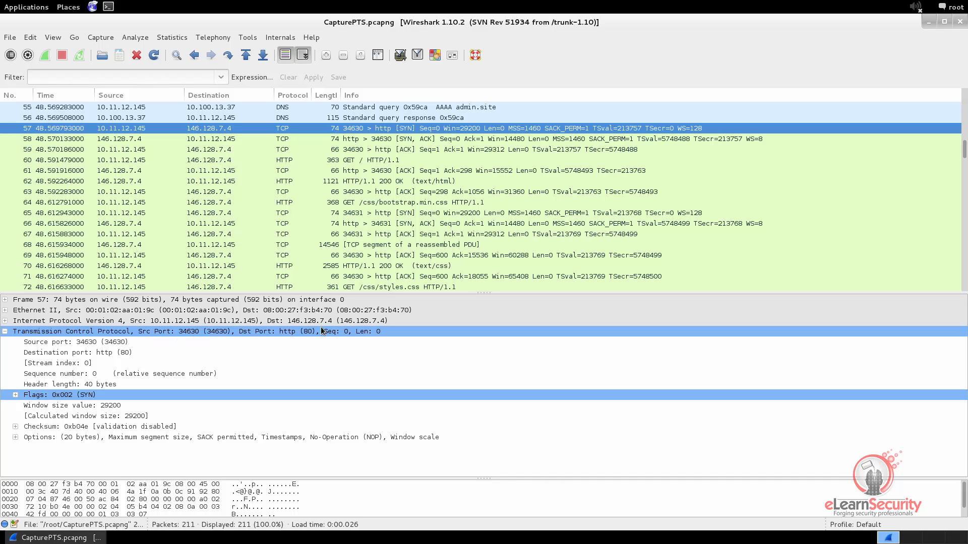
click(358, 138)
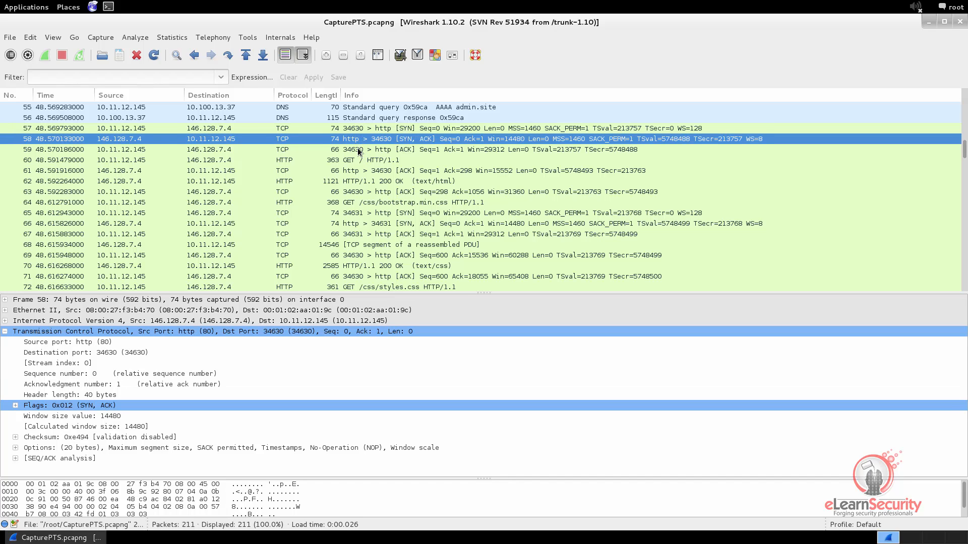
click(360, 150)
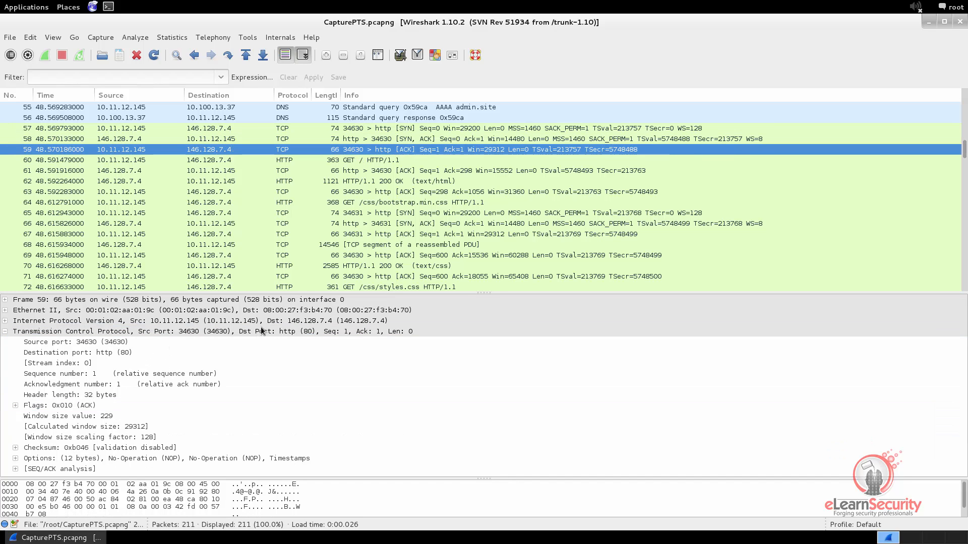
click(350, 161)
click(195, 333)
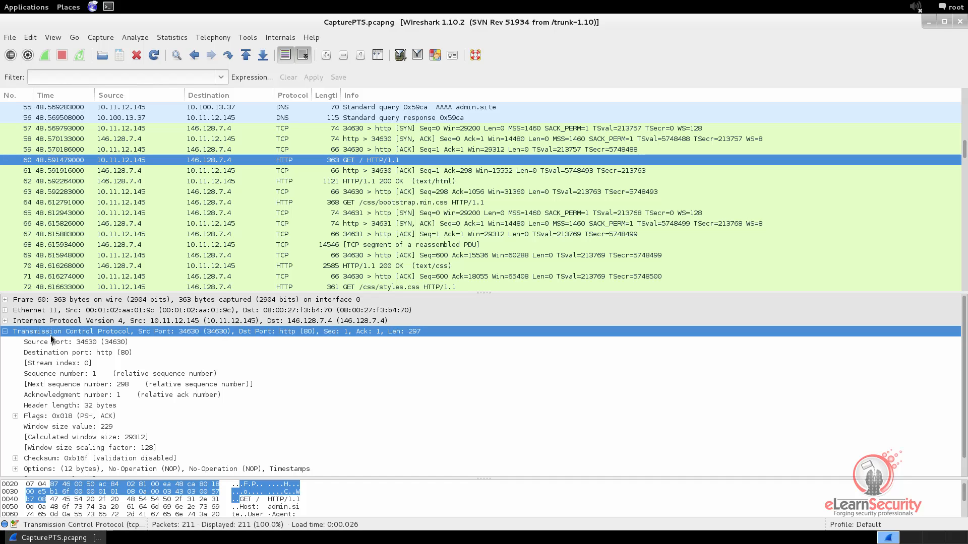
Collapse TCP, expand the HTTP GET line, and inspect its Method, URI and Version HTTP/1.1.
click(5, 332)
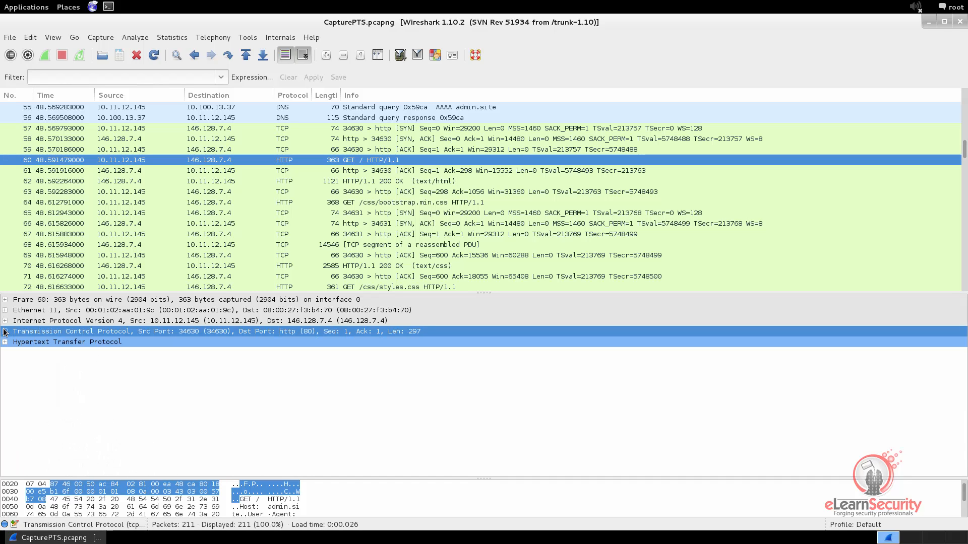
click(5, 342)
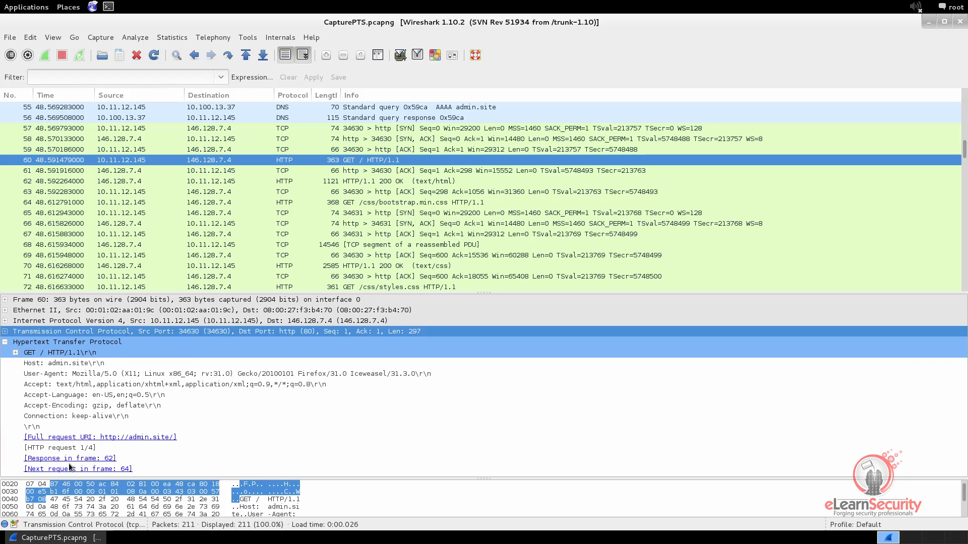
click(15, 353)
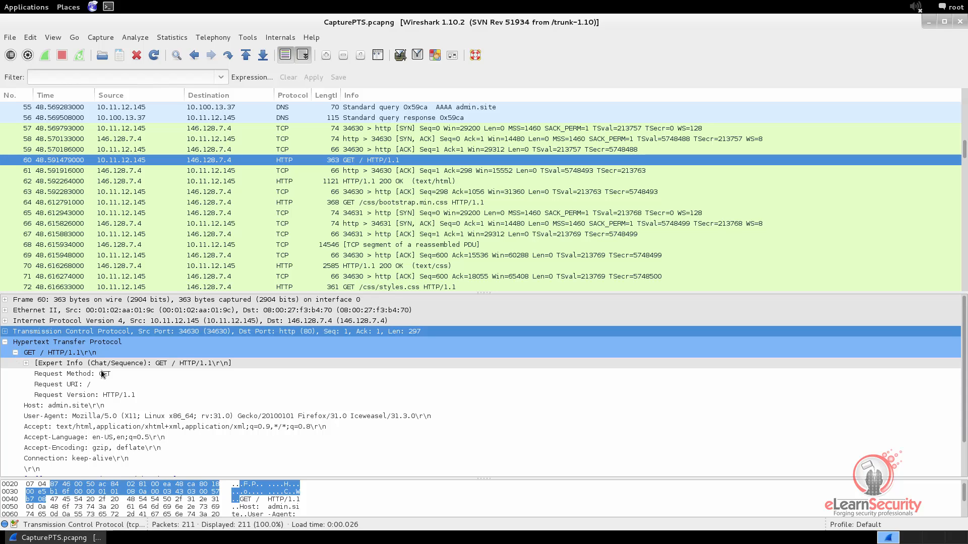
click(69, 376)
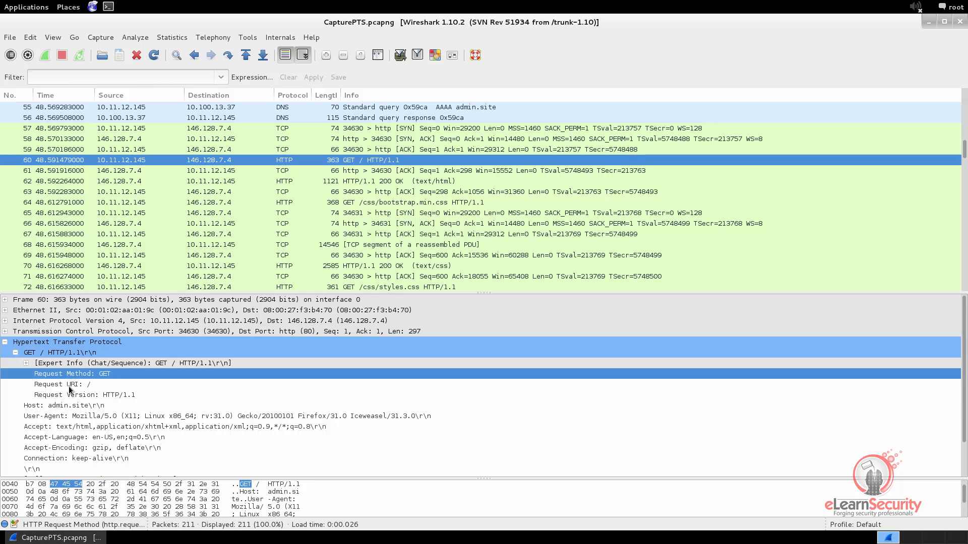
click(72, 385)
click(72, 397)
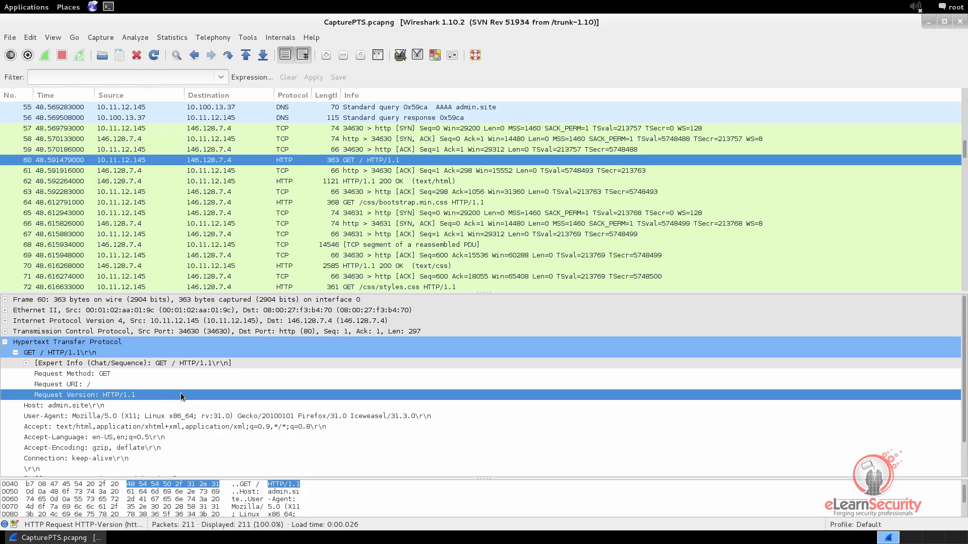
Inspect the Host, User-Agent, Accept, Accept-Language, Accept-Encoding and Connection headers, then view packet 61.
click(87, 406)
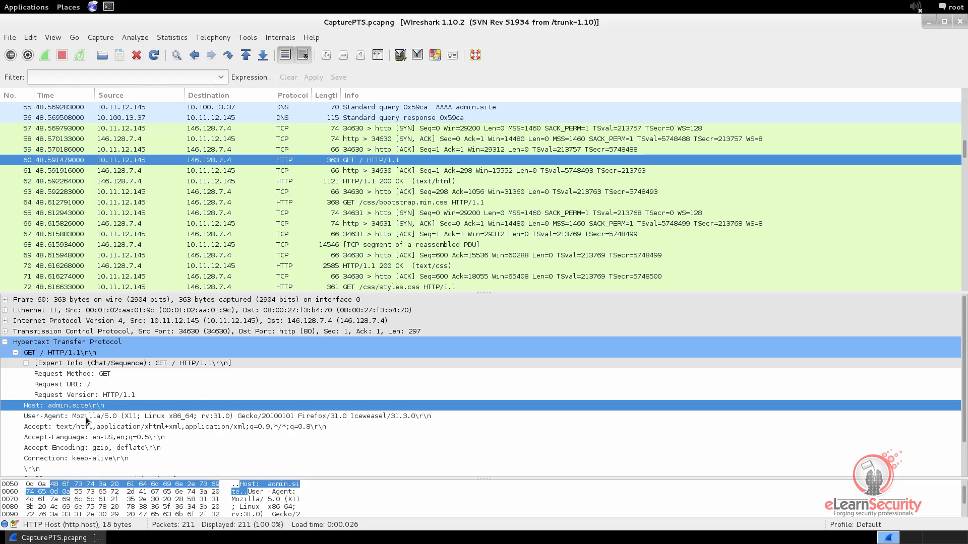
click(89, 418)
click(89, 427)
click(89, 438)
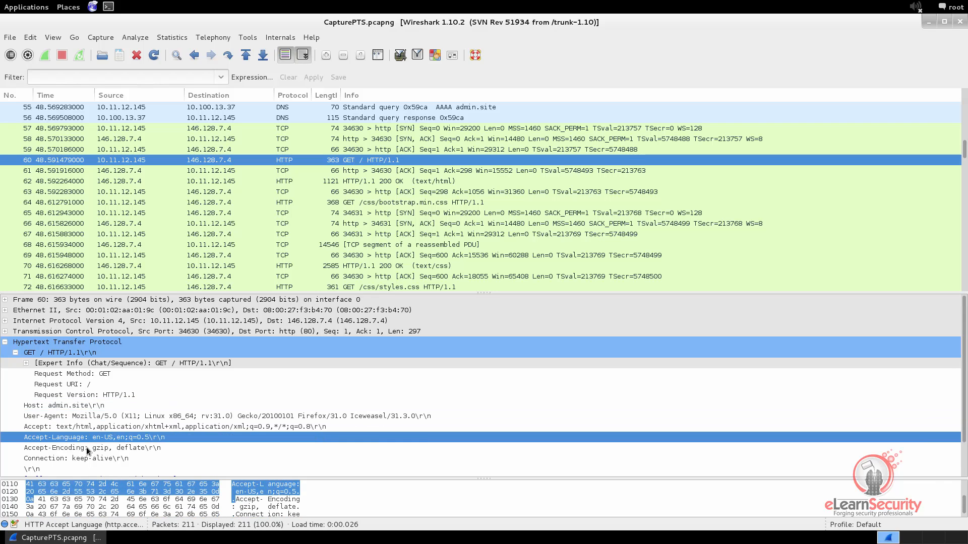
click(87, 449)
click(85, 459)
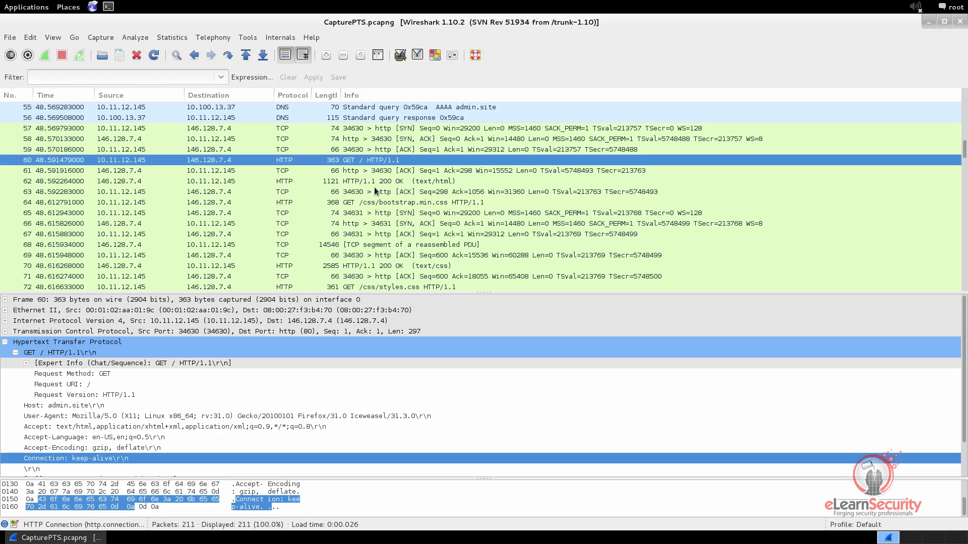
click(377, 171)
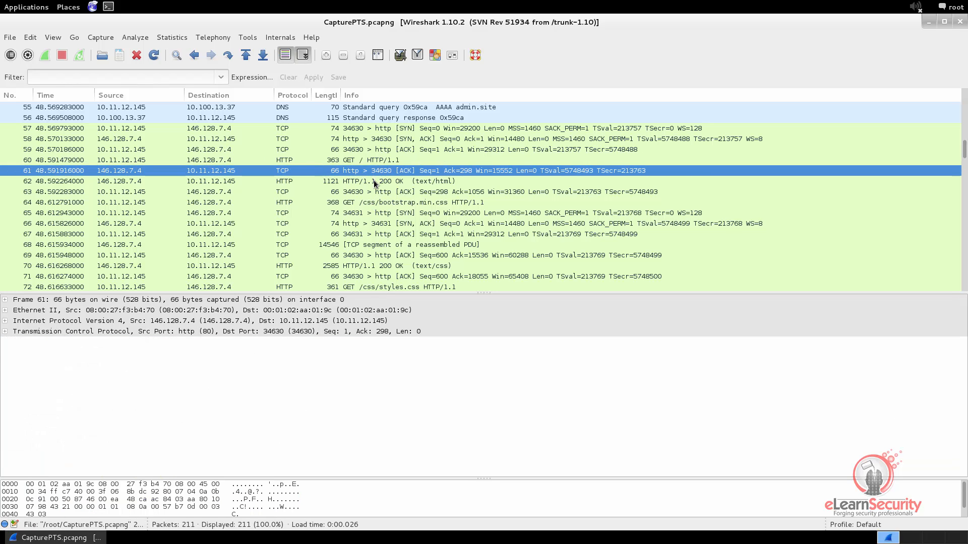
Examine the 200 OK (62), bootstrap.min.css request (64) and text/css response (70), then reselect packet 60.
click(374, 182)
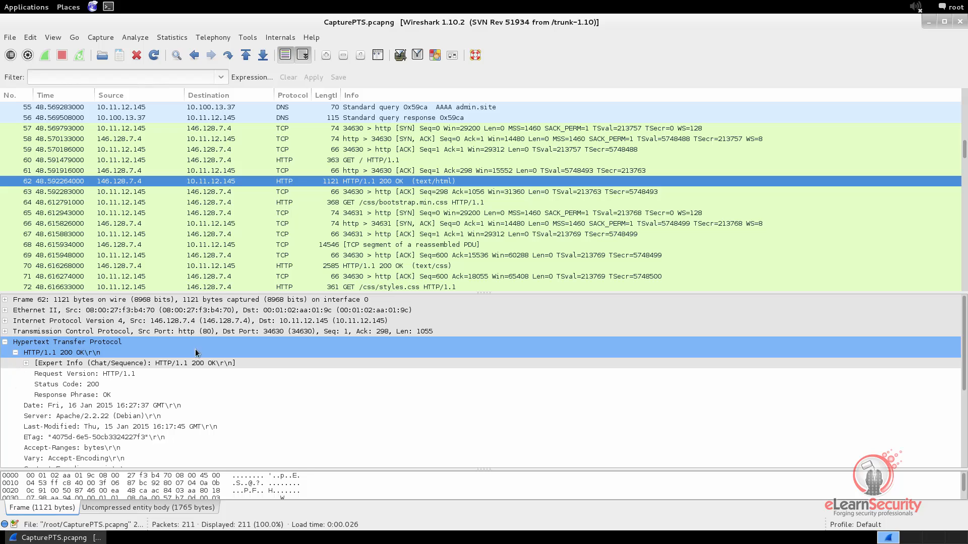
scroll(40, 411, down, 1)
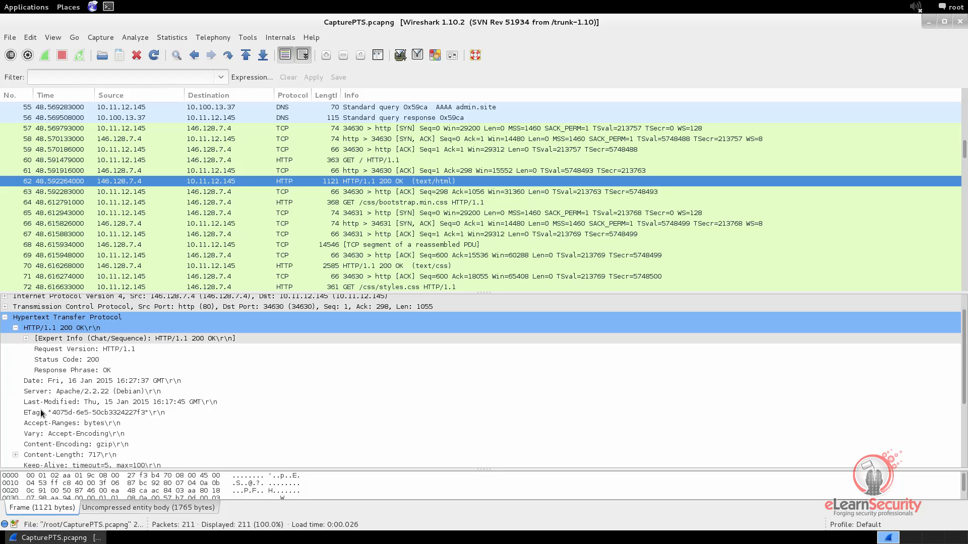
scroll(50, 417, down, 3)
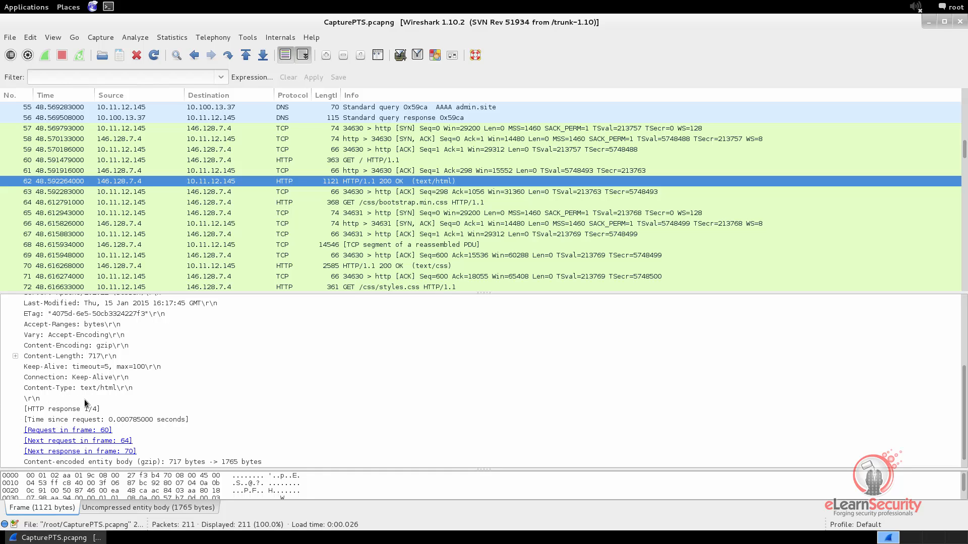
click(362, 202)
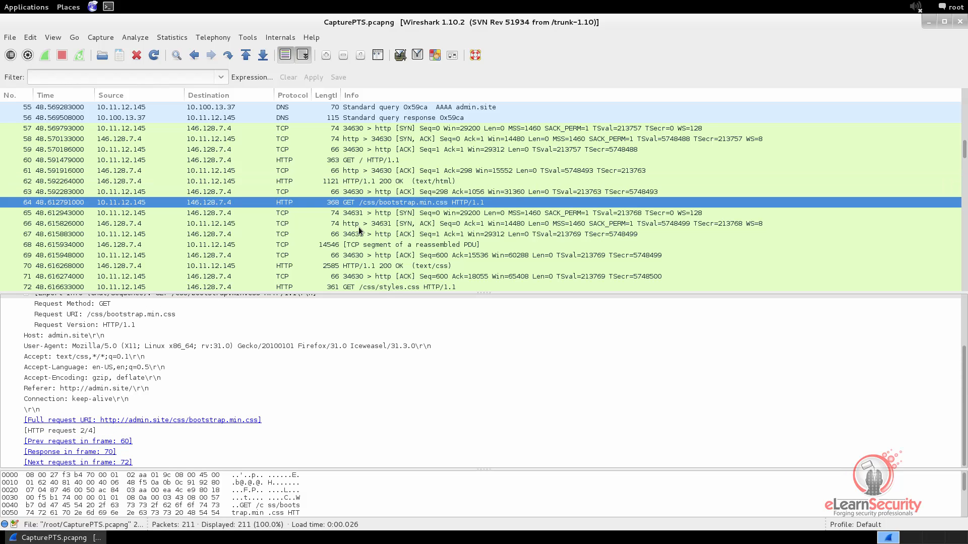
click(363, 266)
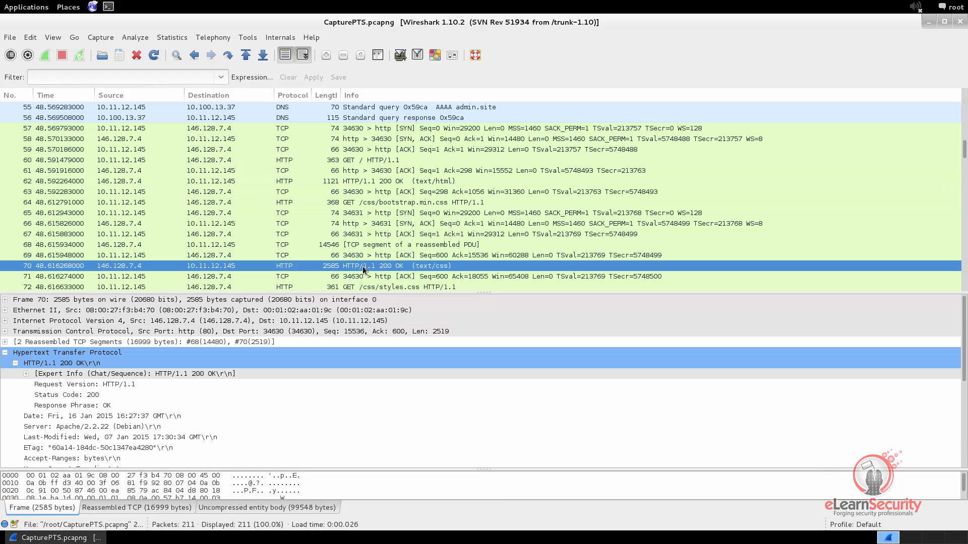
click(370, 204)
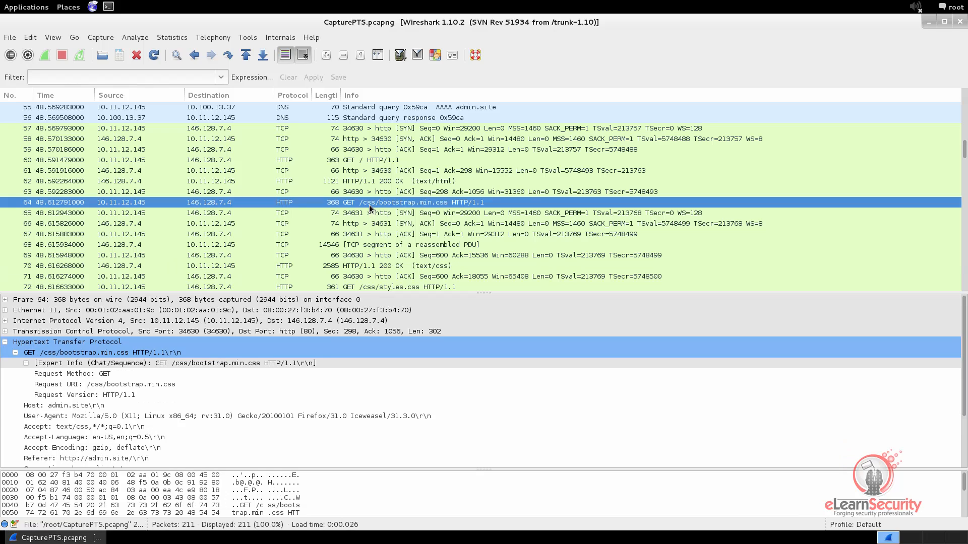
click(358, 162)
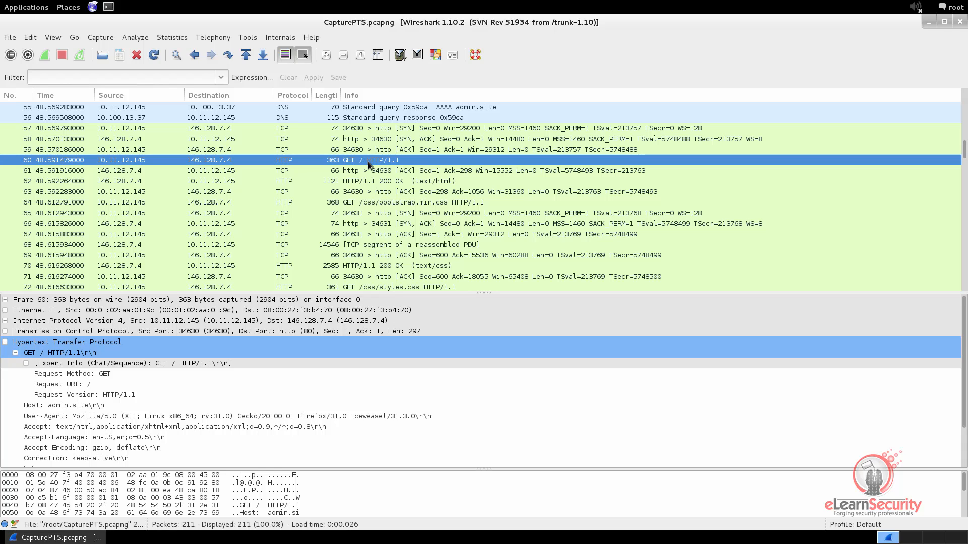
Follow the TCP stream of packet 60 and maximize the stream window.
right_click(369, 164)
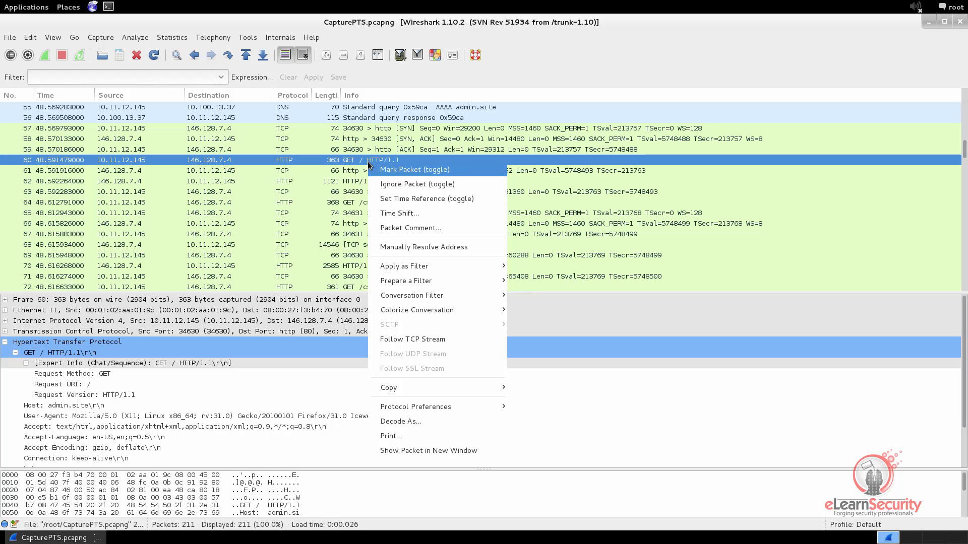
click(416, 340)
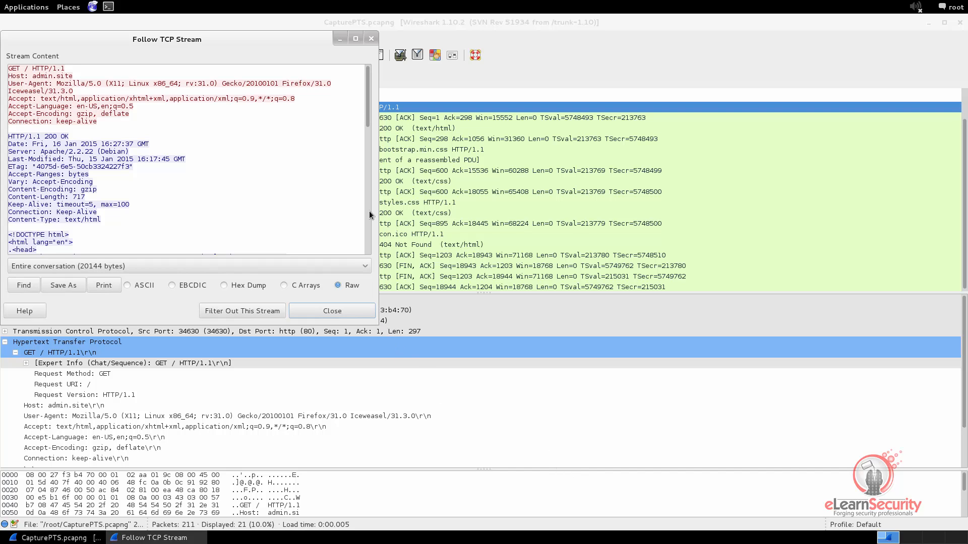
click(355, 39)
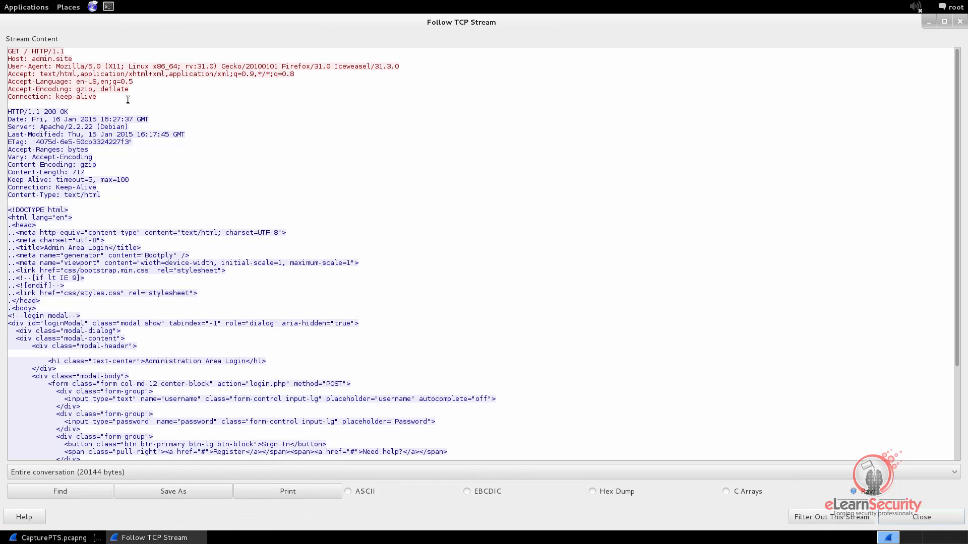
Select the request and response text, then display the 20144-byte conversation as C Arrays.
drag(117, 99, 7, 51)
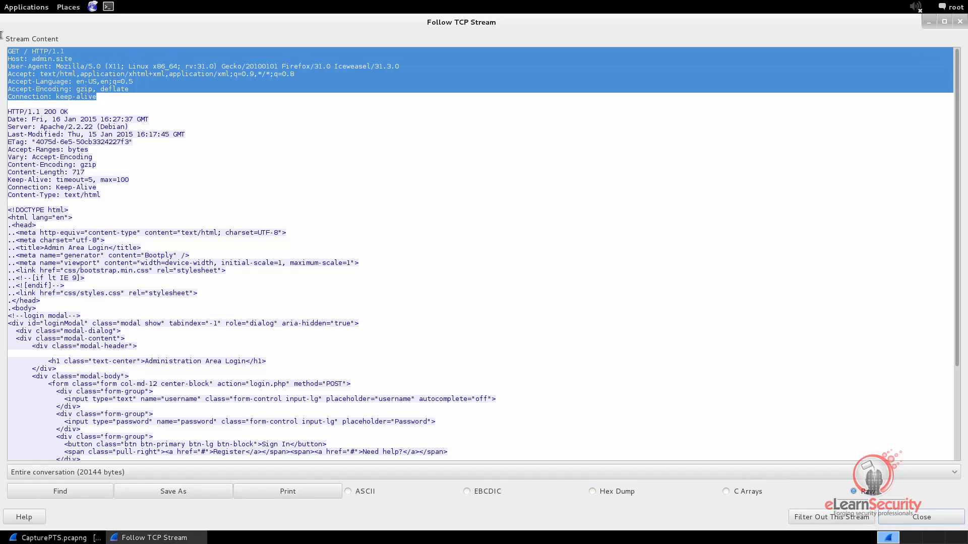
drag(13, 105, 206, 541)
drag(179, 292, 99, 20)
click(134, 98)
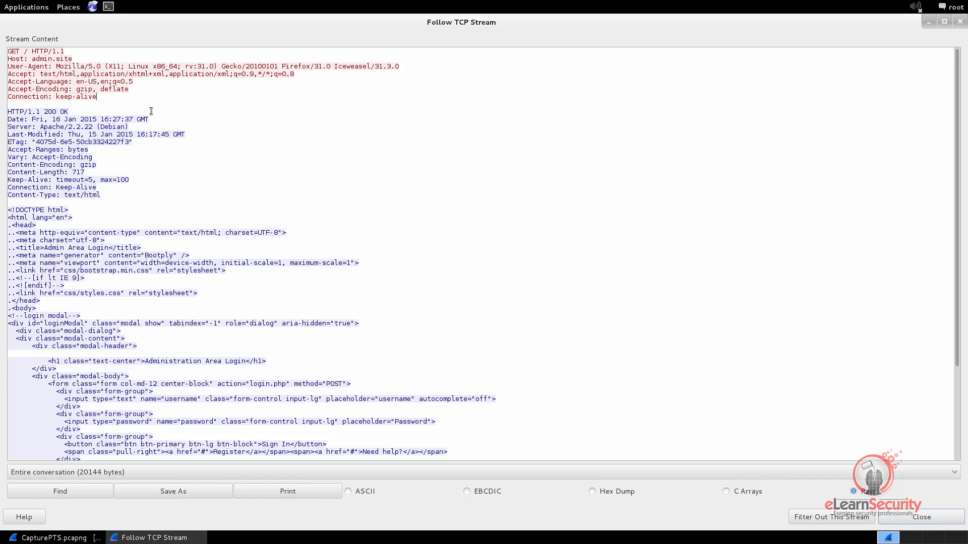
click(725, 492)
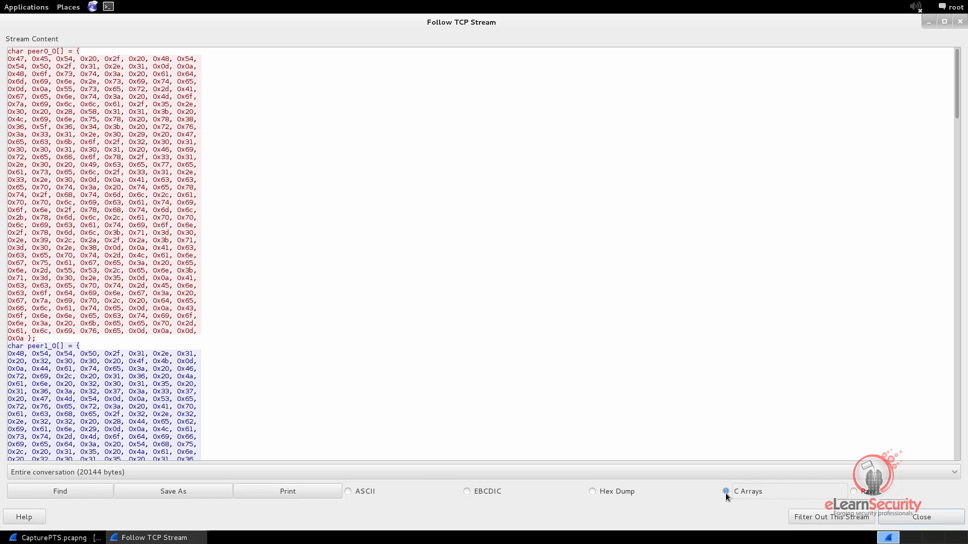
Compare the stream as Hex Dump, EBCDIC, ASCII and Raw, then close the stream window.
click(597, 491)
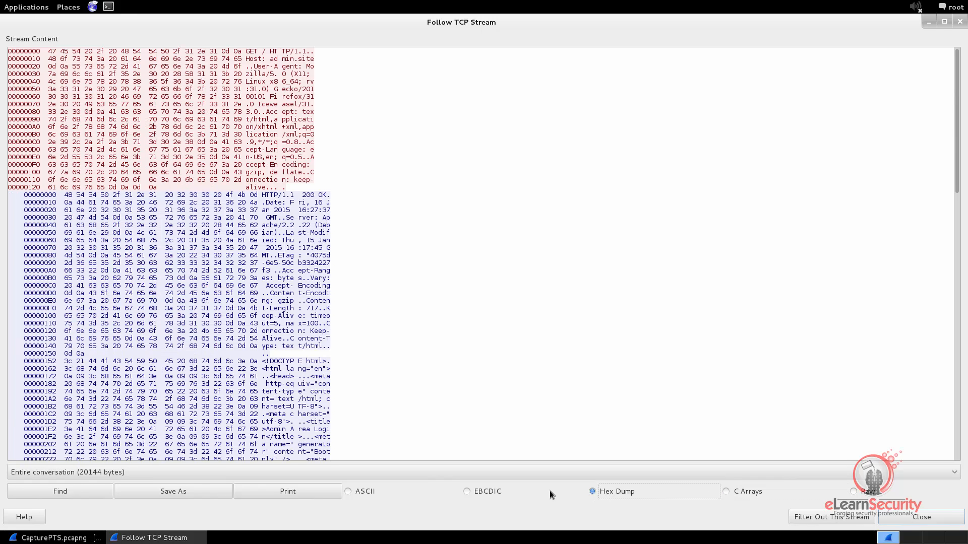
click(466, 492)
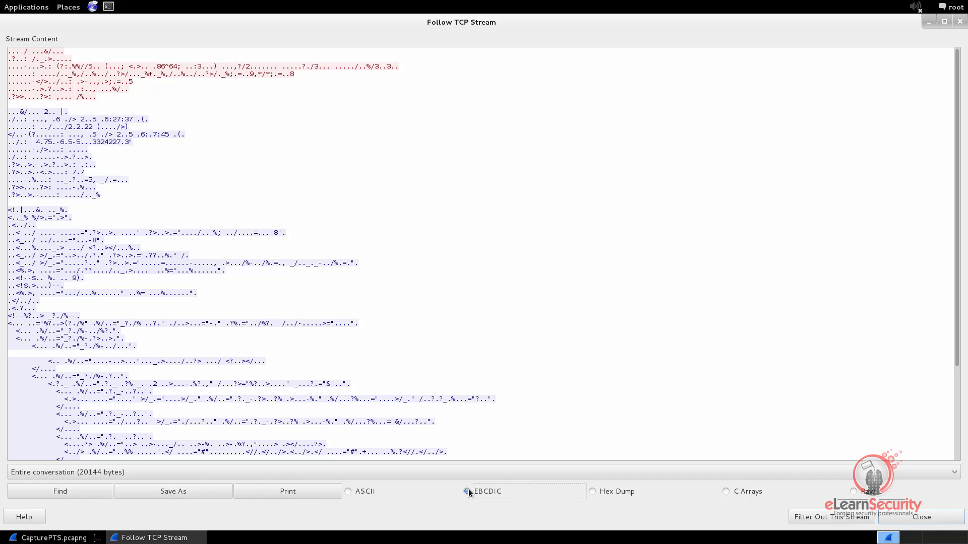
click(348, 492)
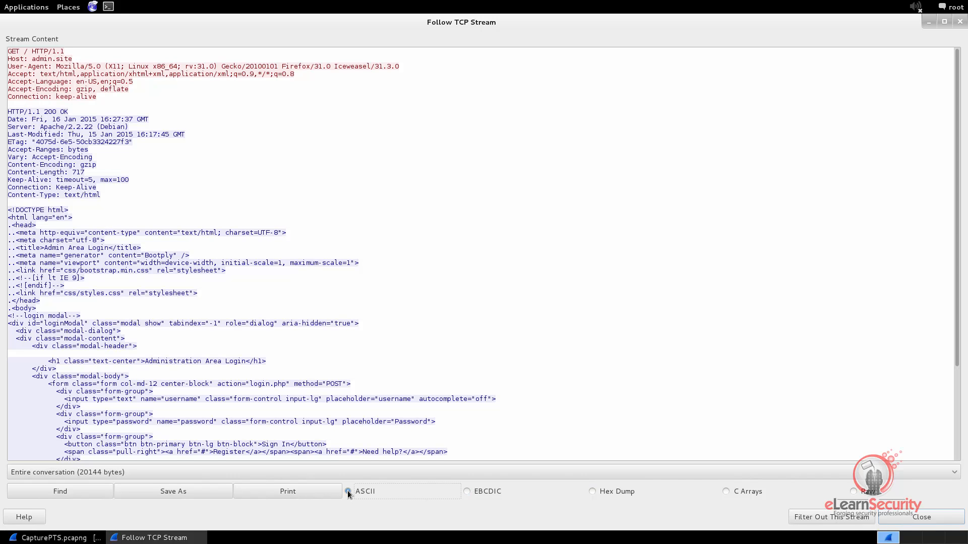
click(852, 490)
click(922, 516)
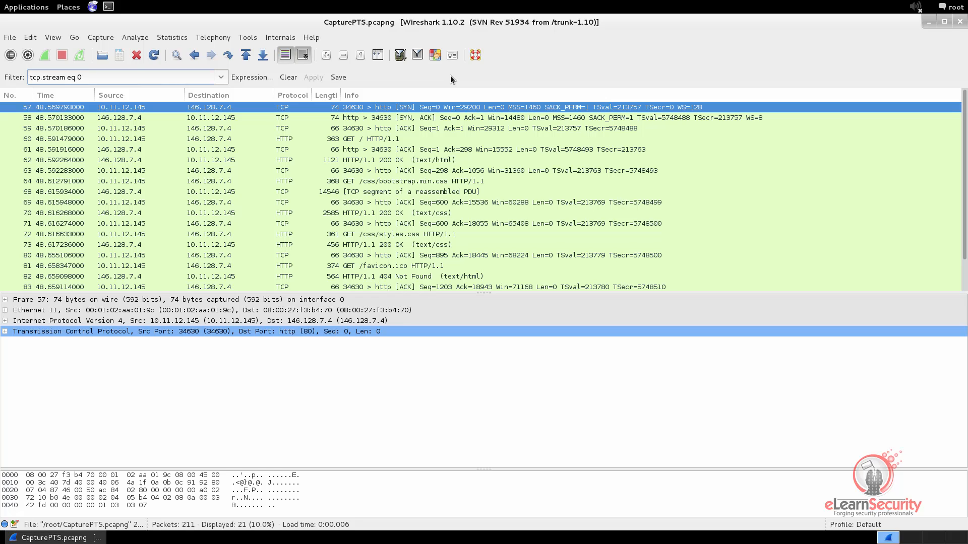
Change the display filter to tcp.stream eq 1.
key(BackSpace)
text(1)
key(Return)
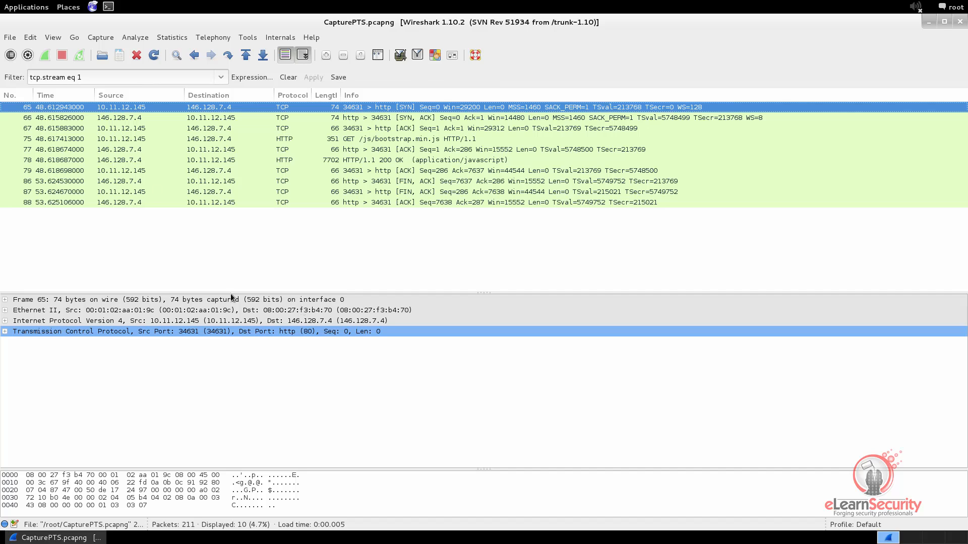
Follow the TCP stream of packet 78's bootstrap.min.js exchange, then close it.
right_click(394, 160)
click(435, 340)
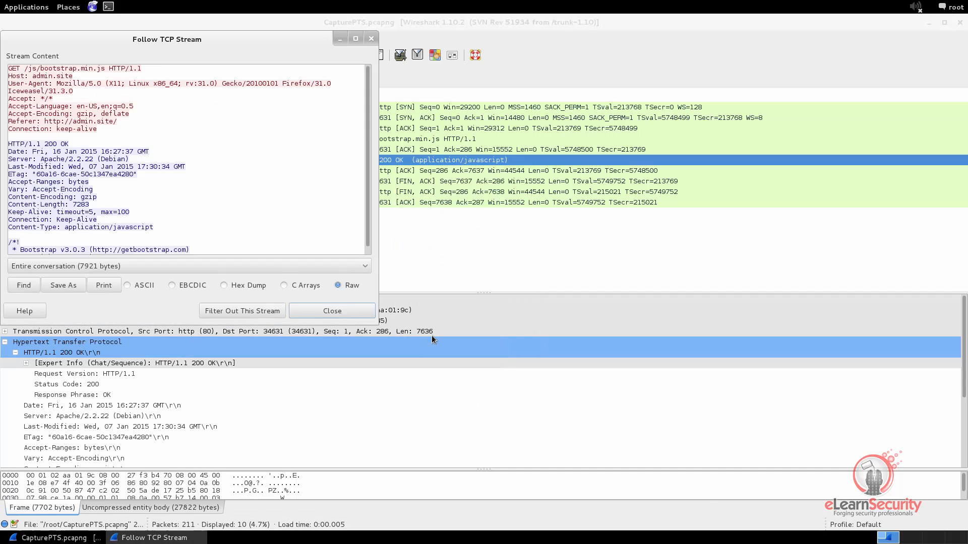
drag(153, 41, 592, 180)
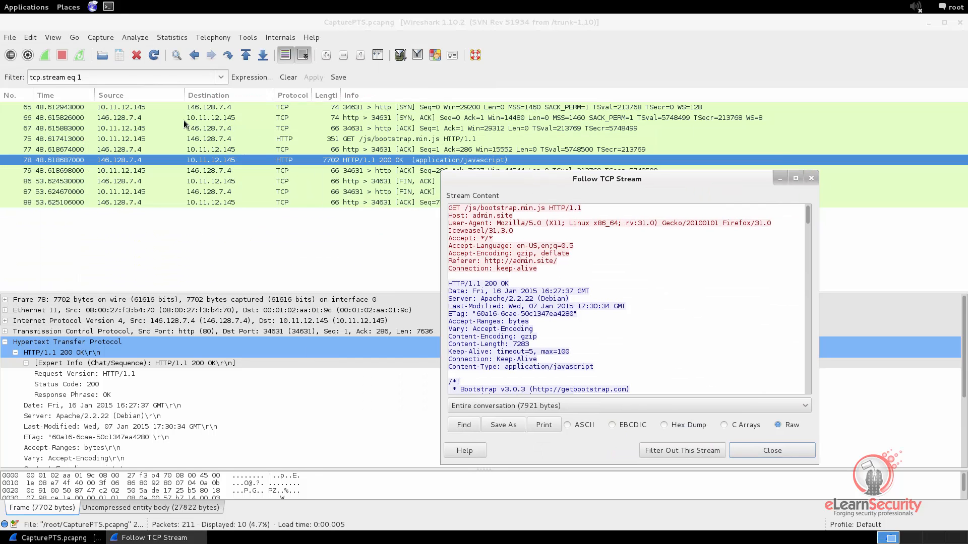
click(815, 178)
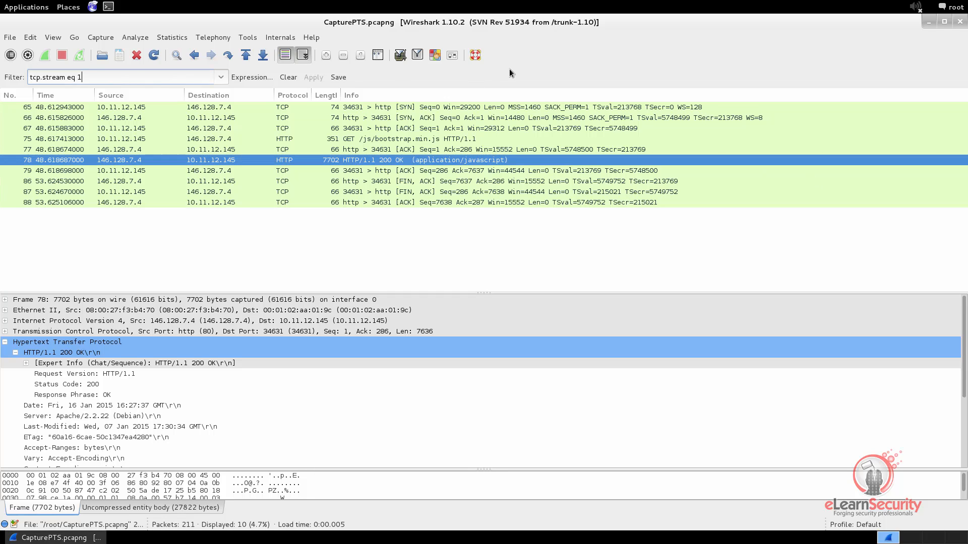
Filter the packet list to tcp.stream eq 0, then to tcp.stream eq 1.
key(BackSpace)
text(0)
key(Return)
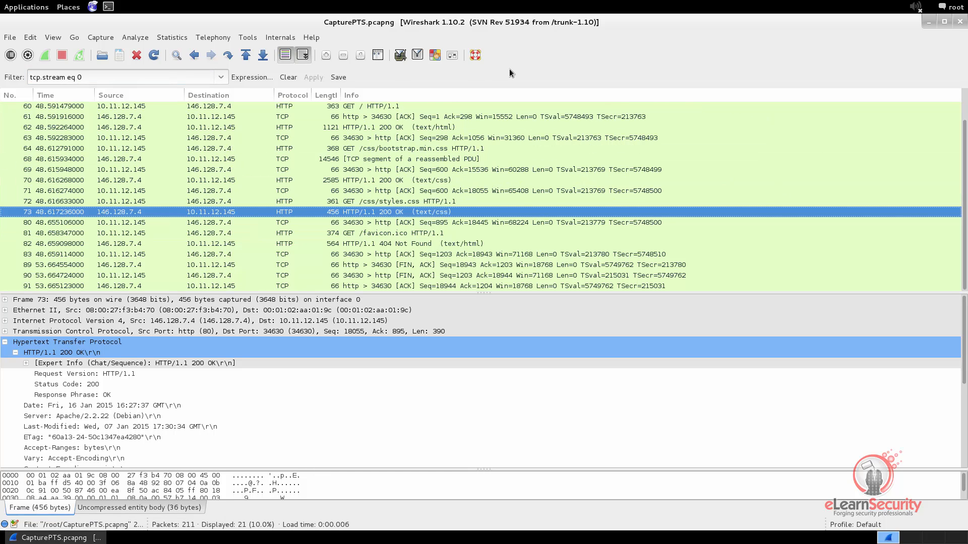
click(107, 77)
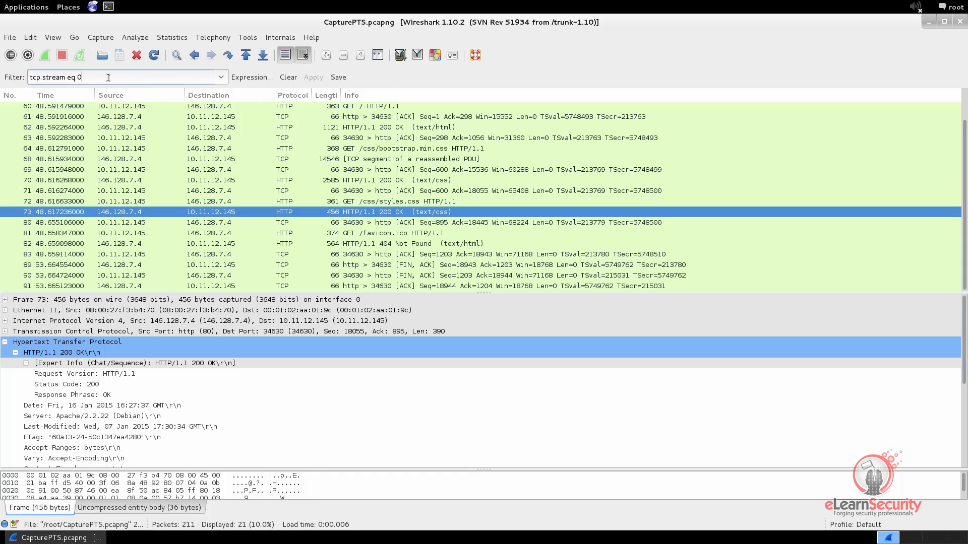
key(BackSpace)
text(1)
key(Return)
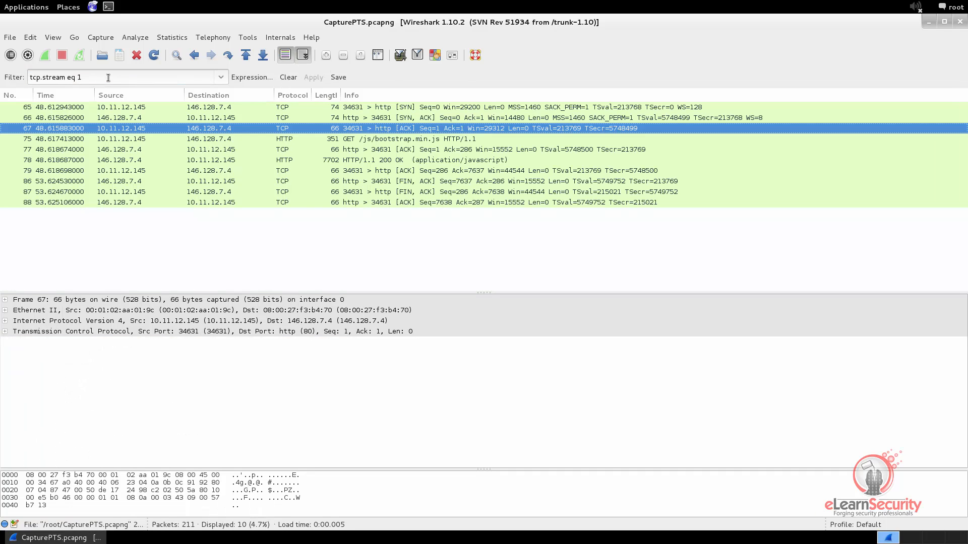
Step the filter on to tcp.stream eq 2, then tcp.stream eq 3.
click(108, 77)
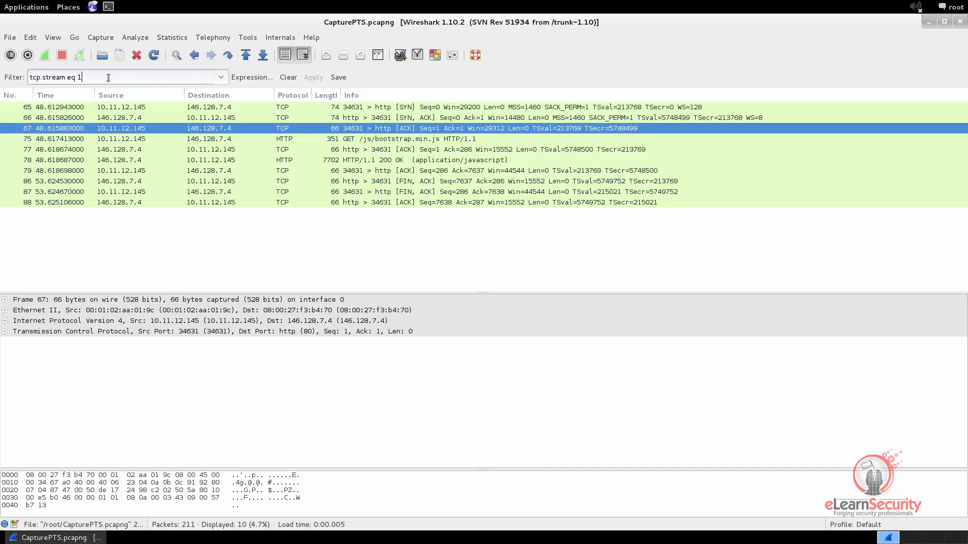
key(BackSpace)
text(2)
key(Return)
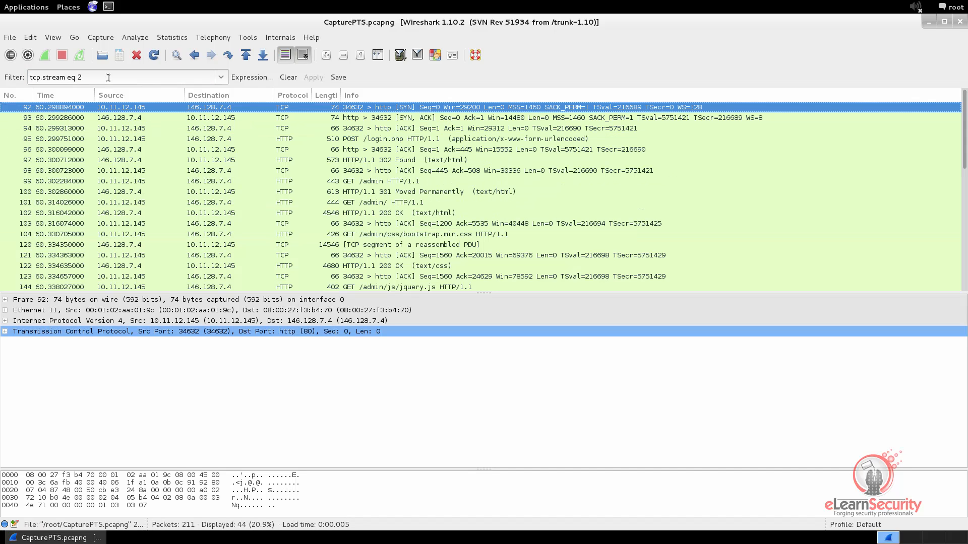
click(108, 78)
key(BackSpace)
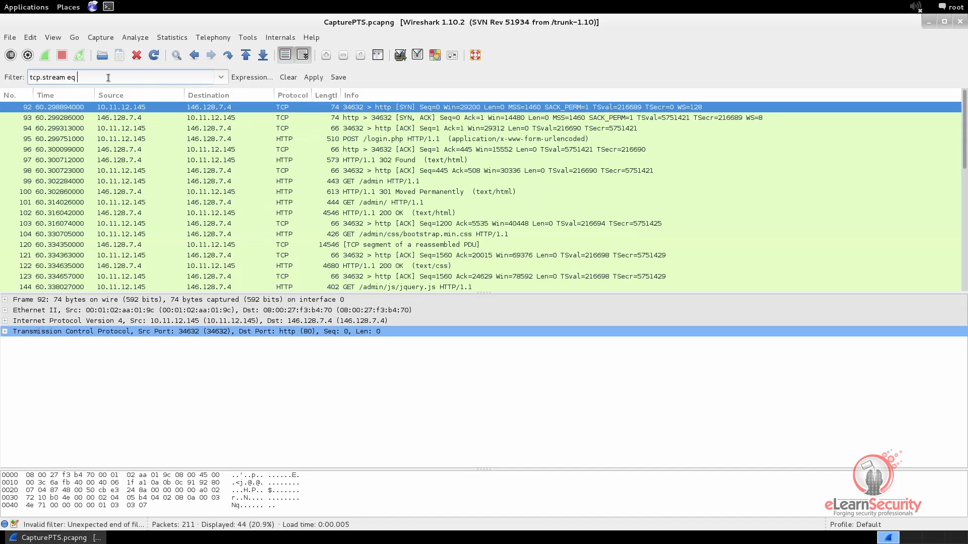
text(3)
key(Return)
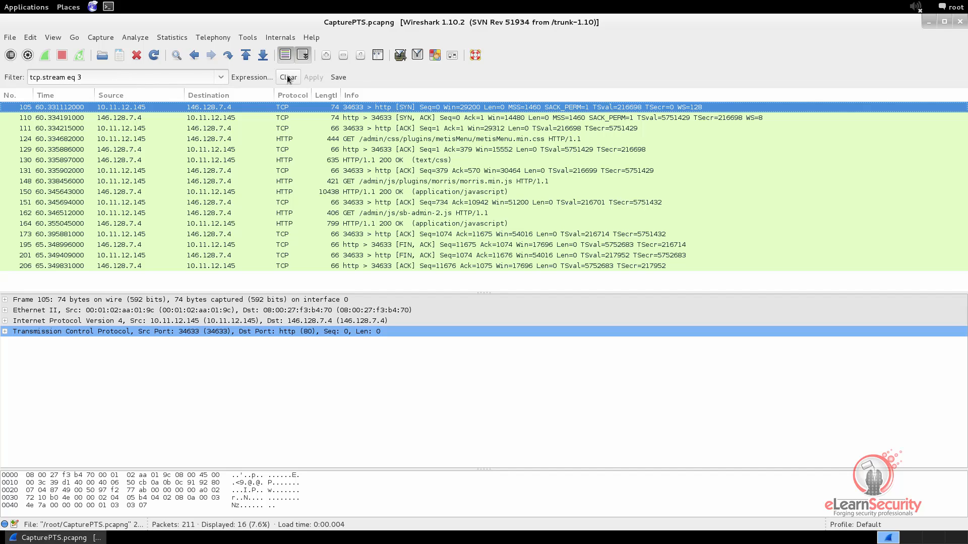
Inspect packet 124's TCP details to confirm its stream index is 3.
click(371, 139)
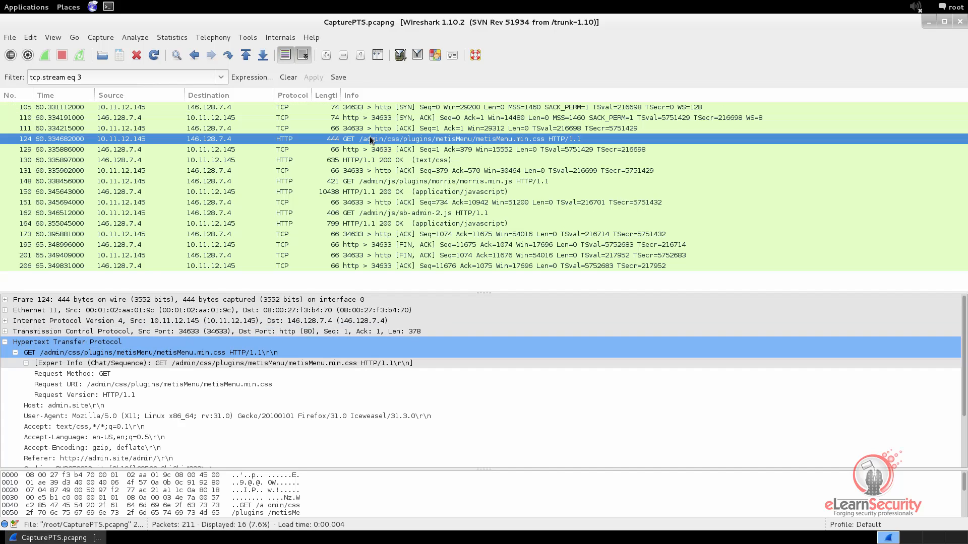
click(5, 342)
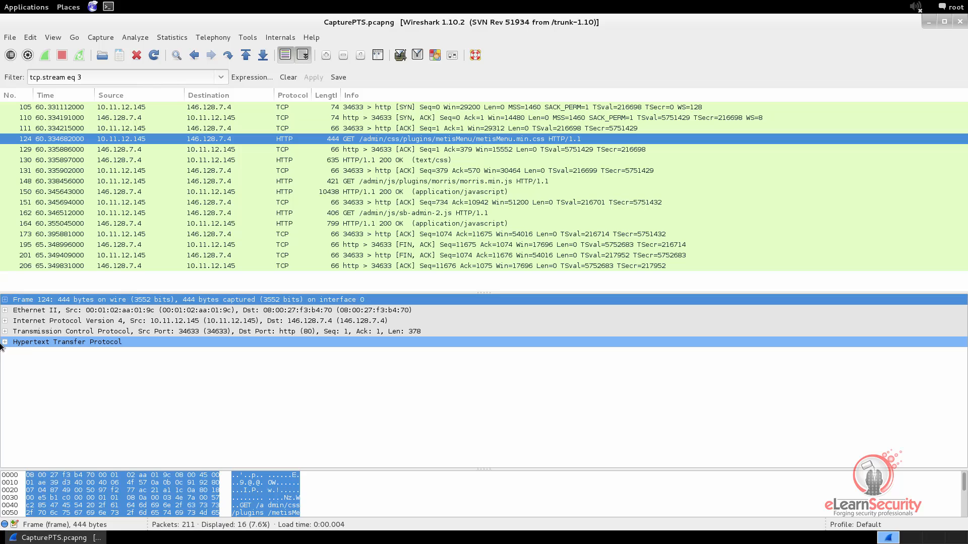
click(5, 332)
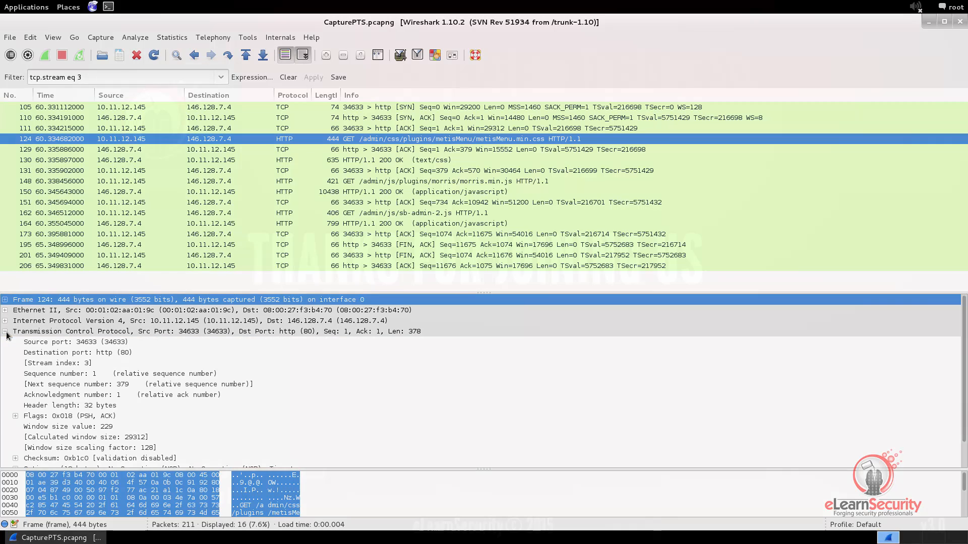